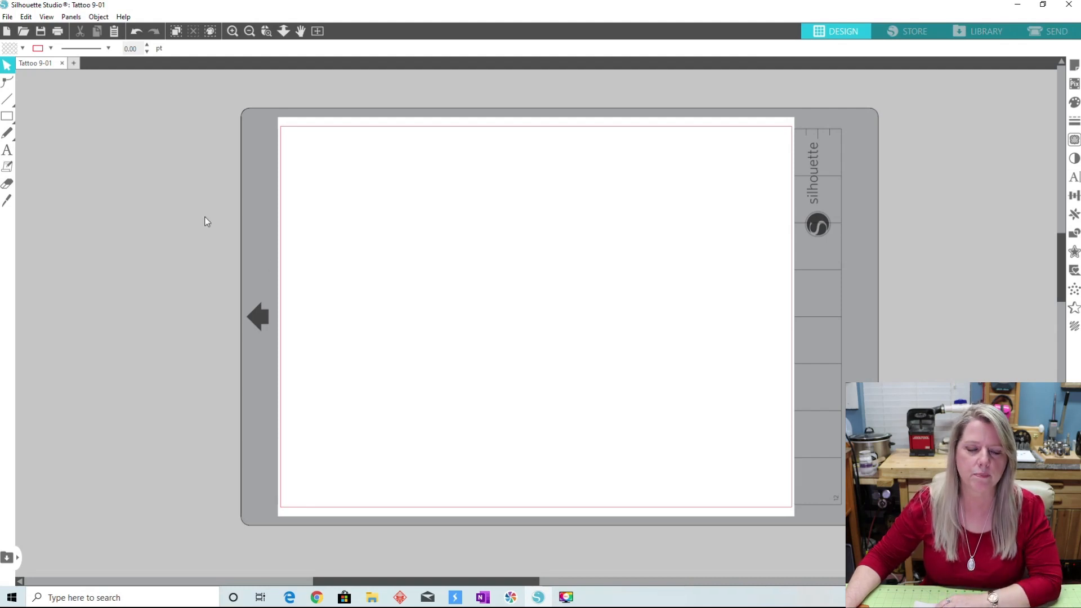
Open feather.dxf from the feather folder inside Silhouette Video on the DATA (D:) drive.
click(6, 19)
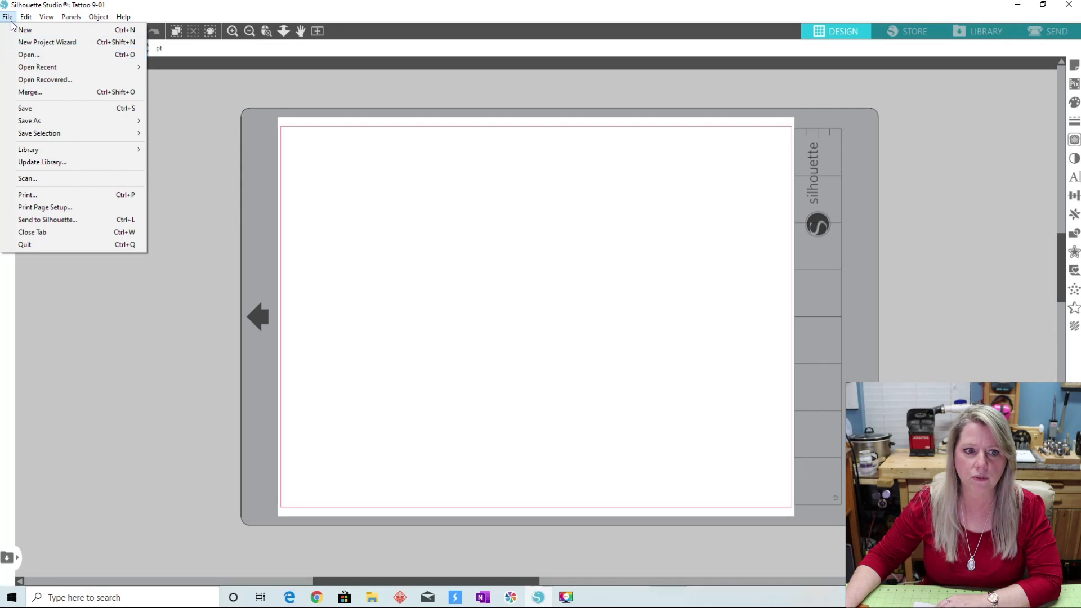
click(31, 55)
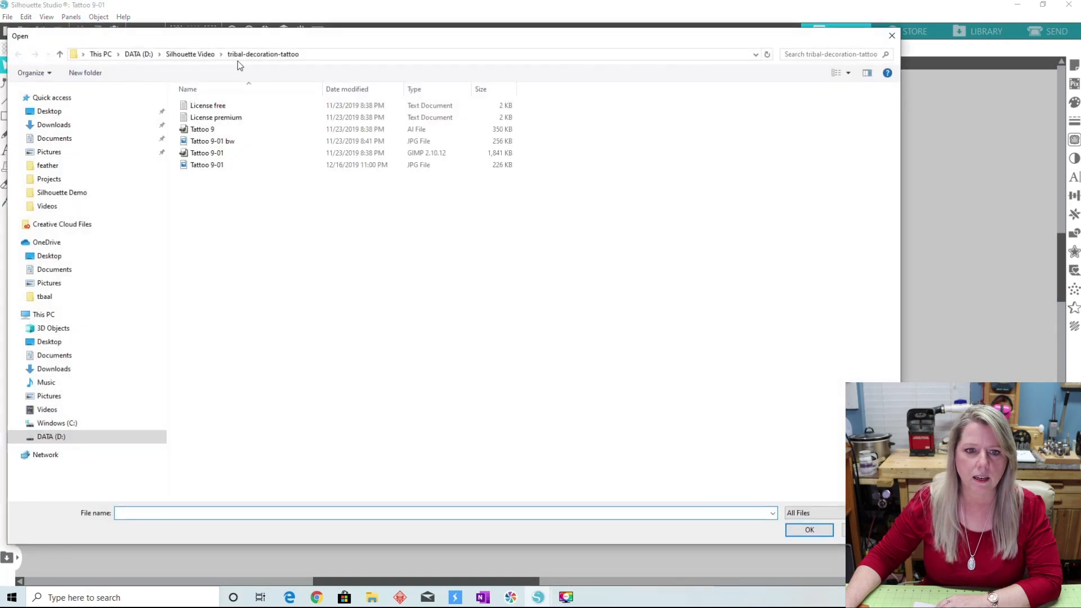
click(183, 57)
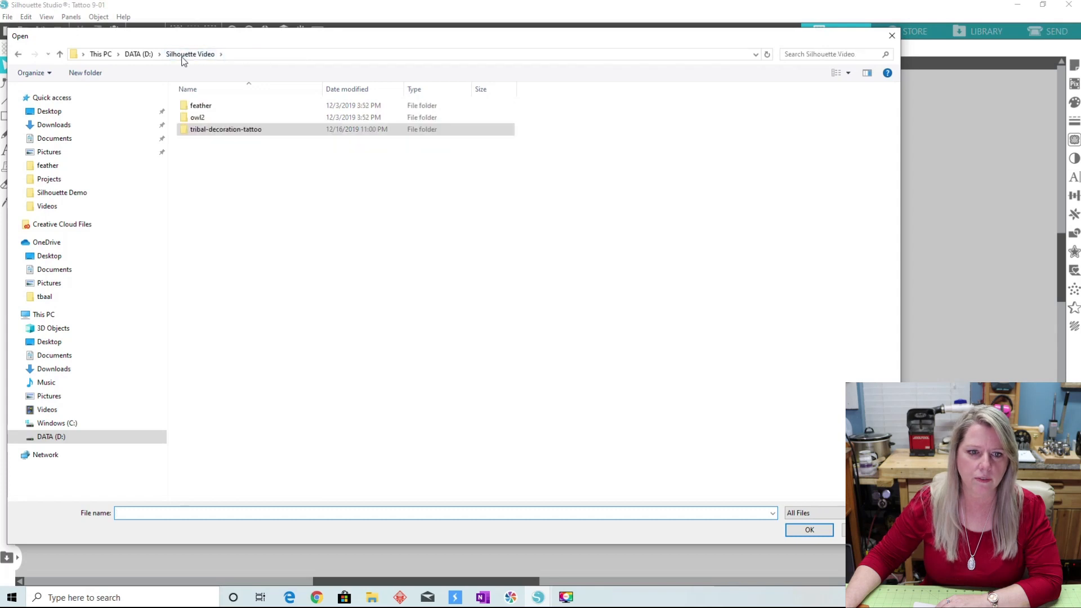
double_click(202, 107)
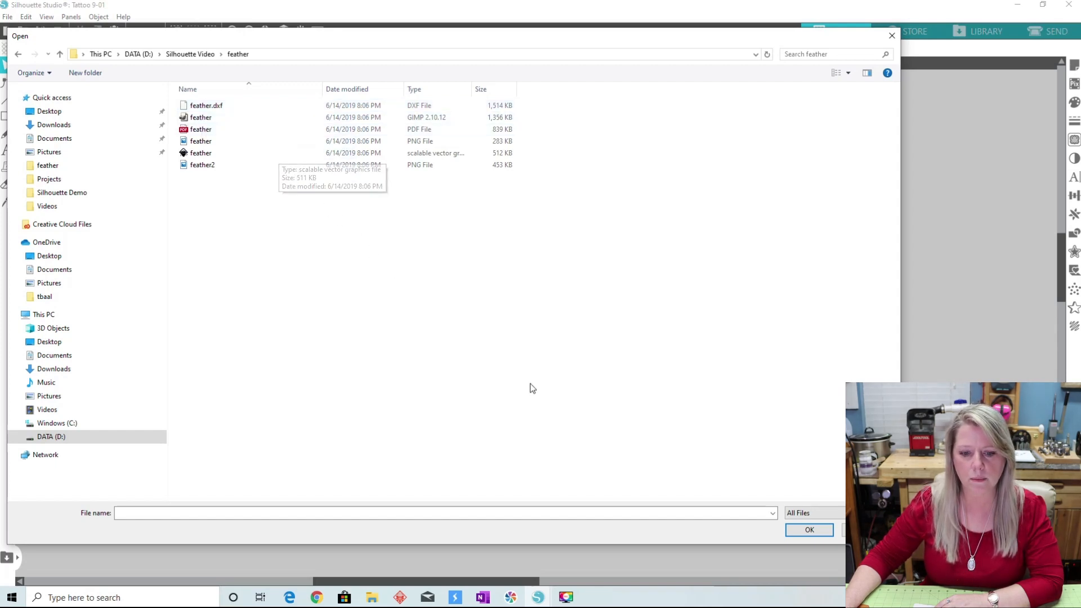
click(809, 533)
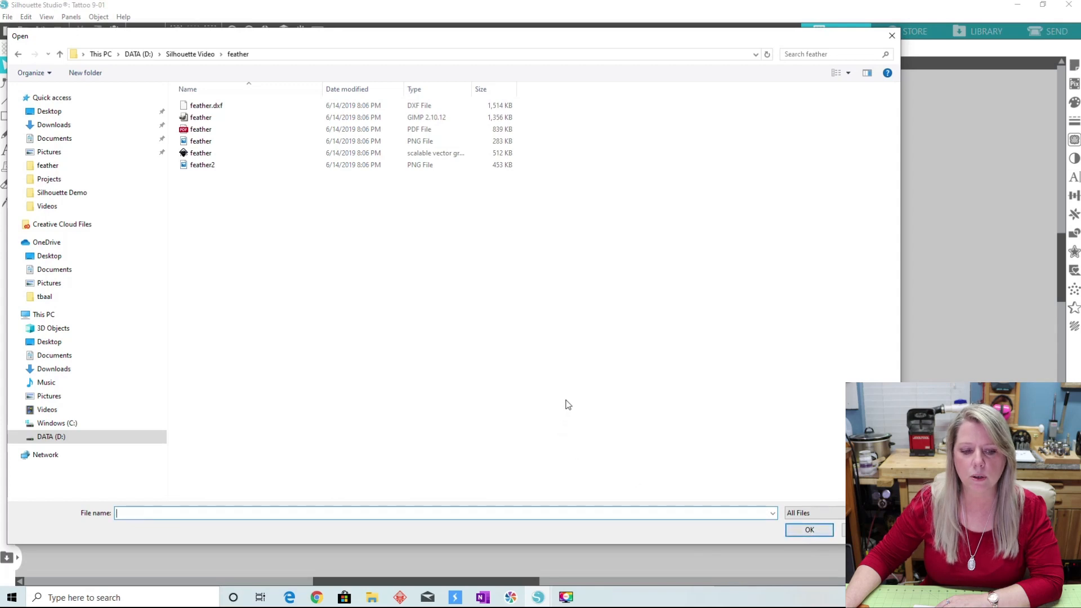
click(198, 107)
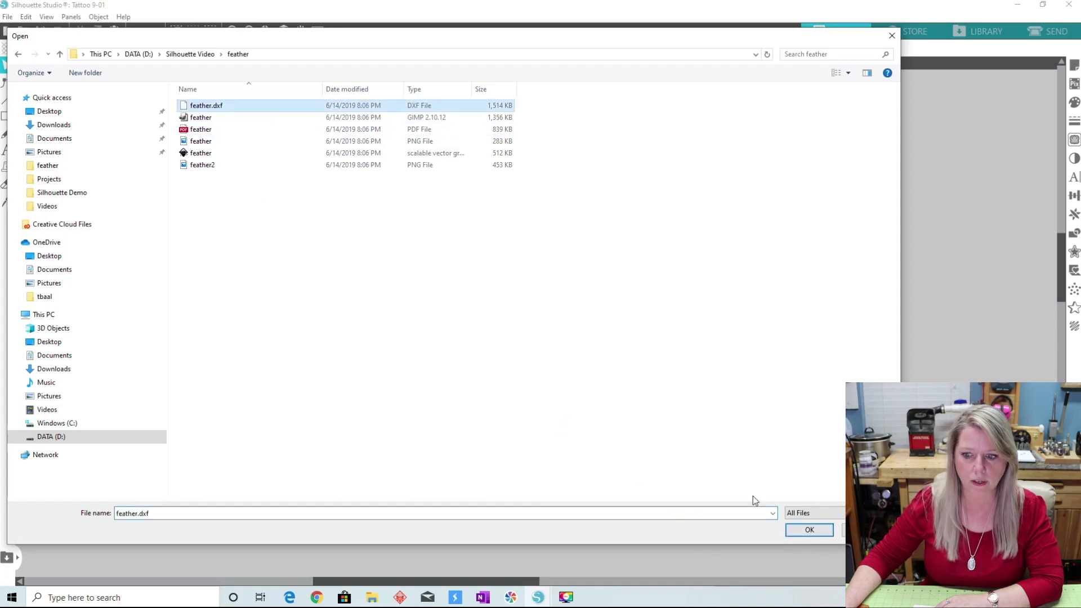
click(808, 531)
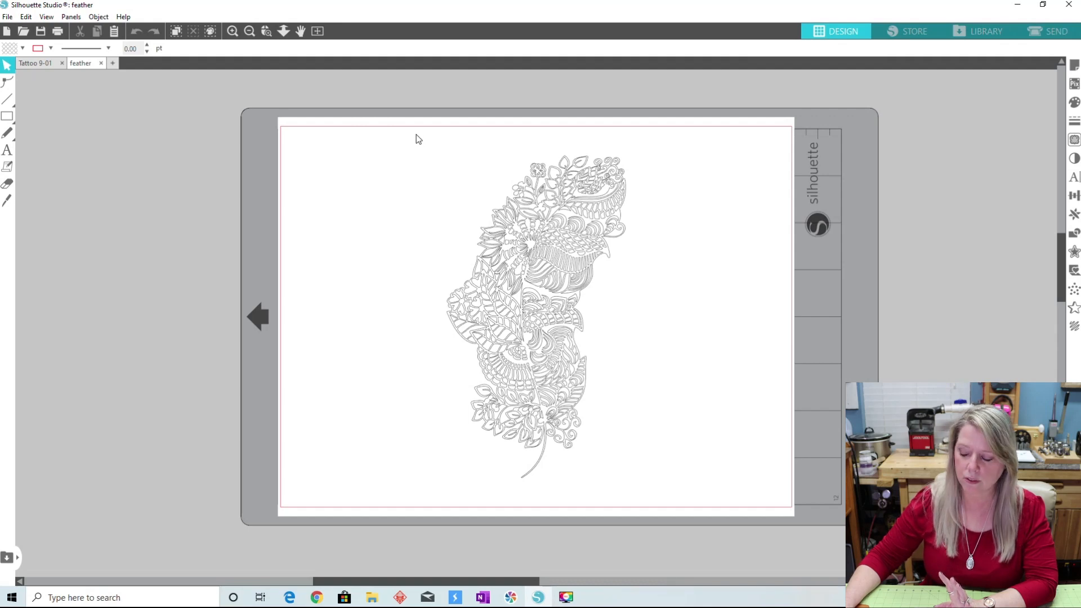
Combine all the separate feather line shapes into one compound path.
drag(415, 136, 666, 501)
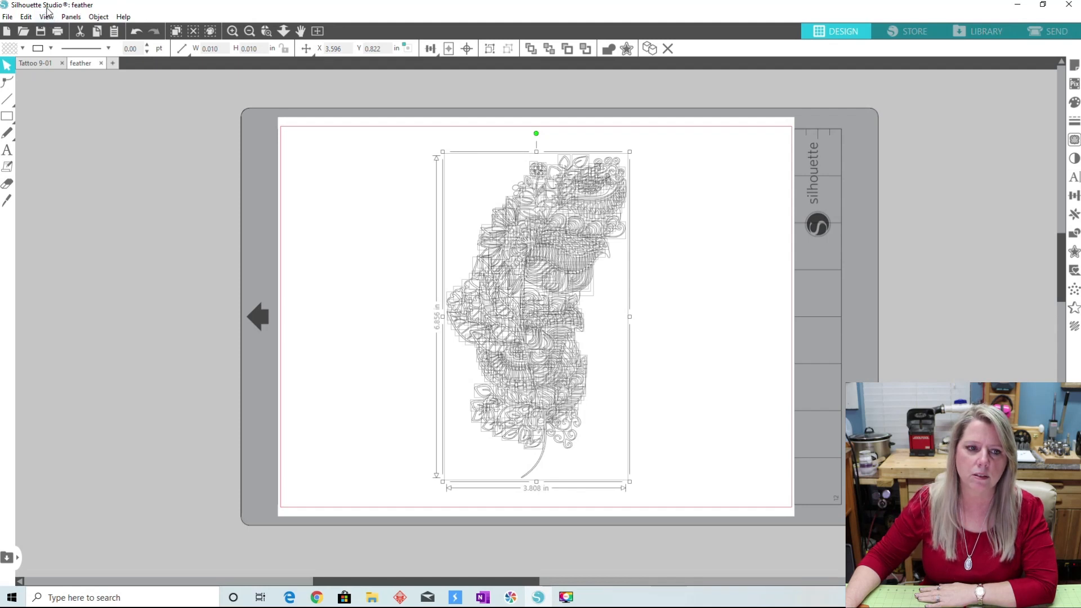
click(99, 18)
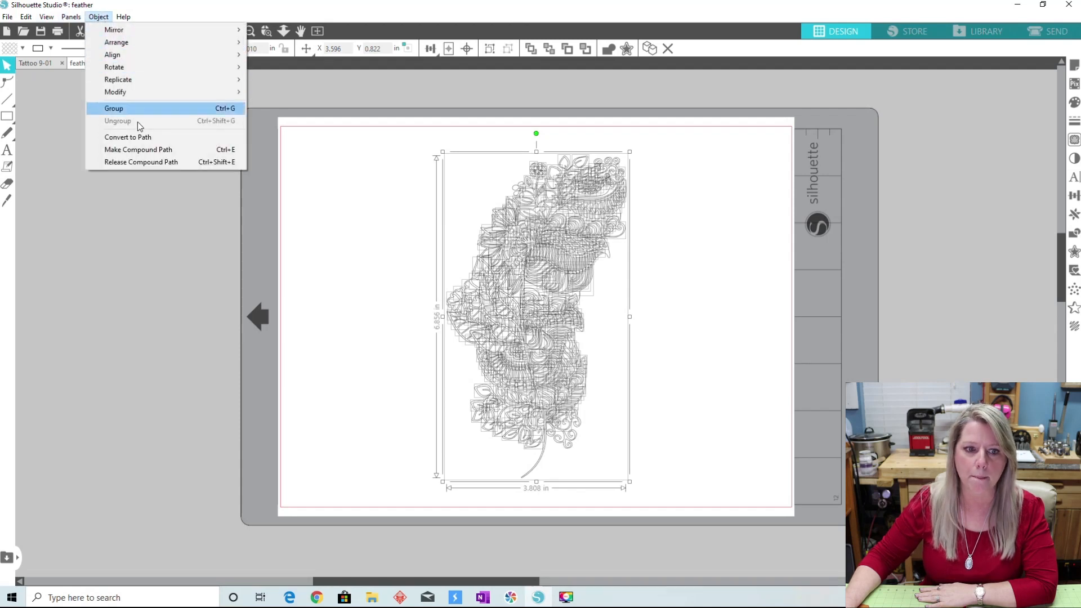
click(143, 152)
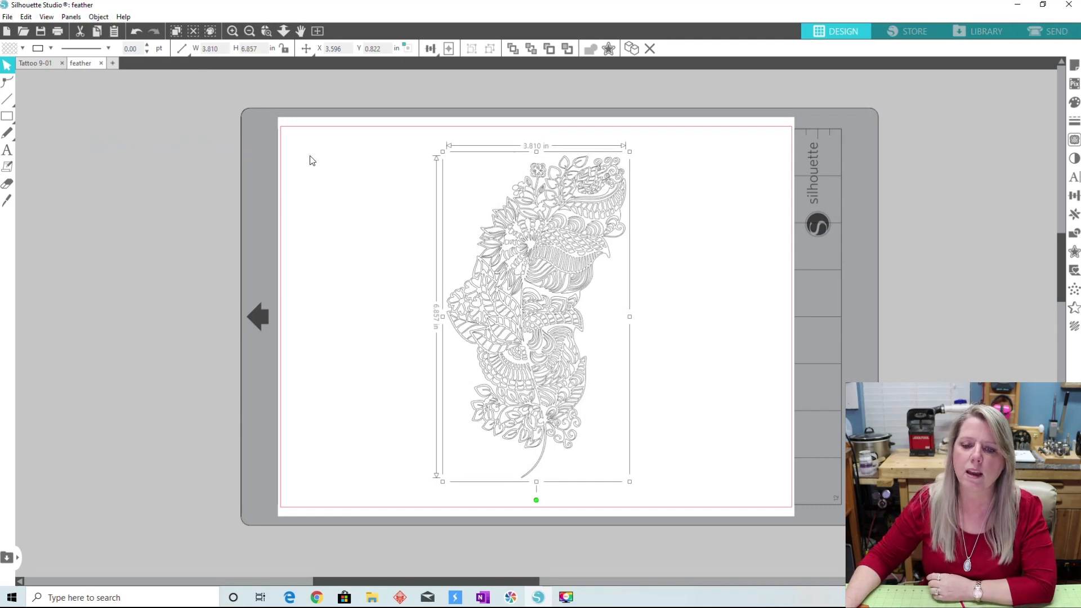
click(664, 292)
click(546, 264)
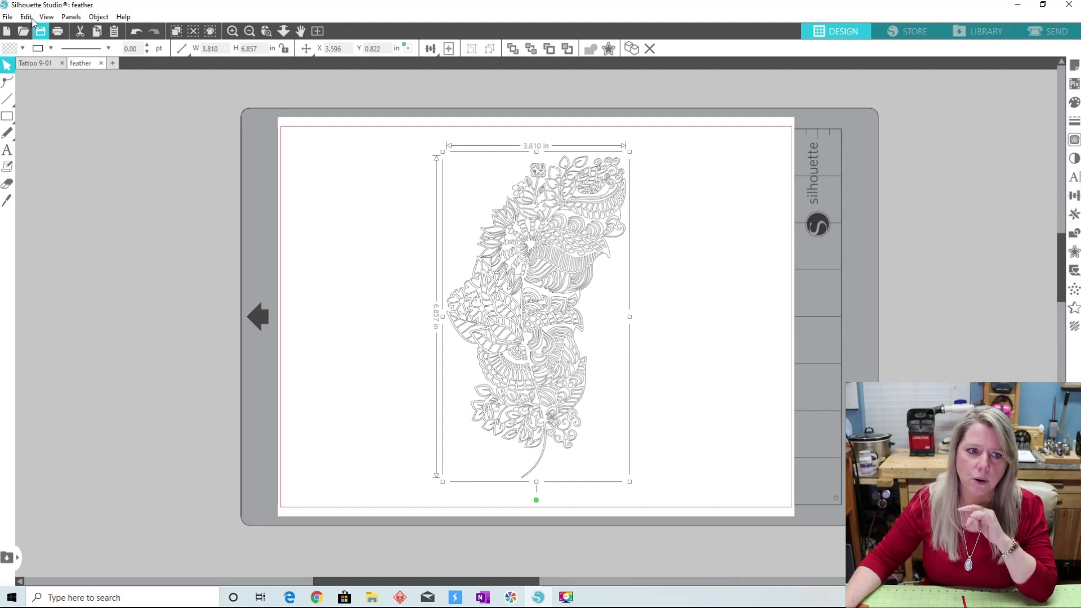
Fill the compound feather shape with solid black, comparing it against no fill.
click(71, 18)
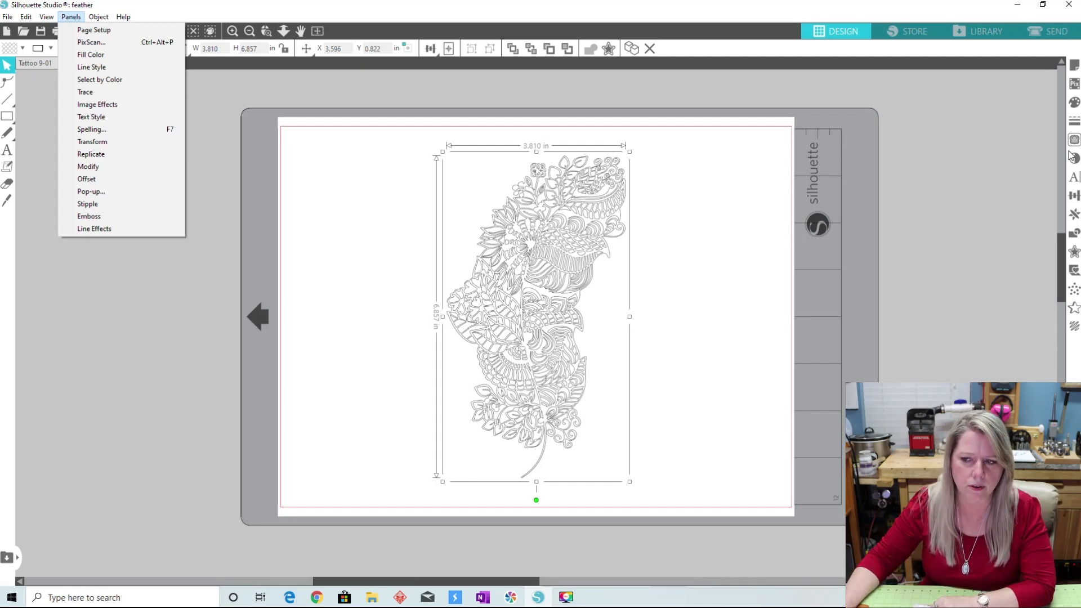
click(181, 252)
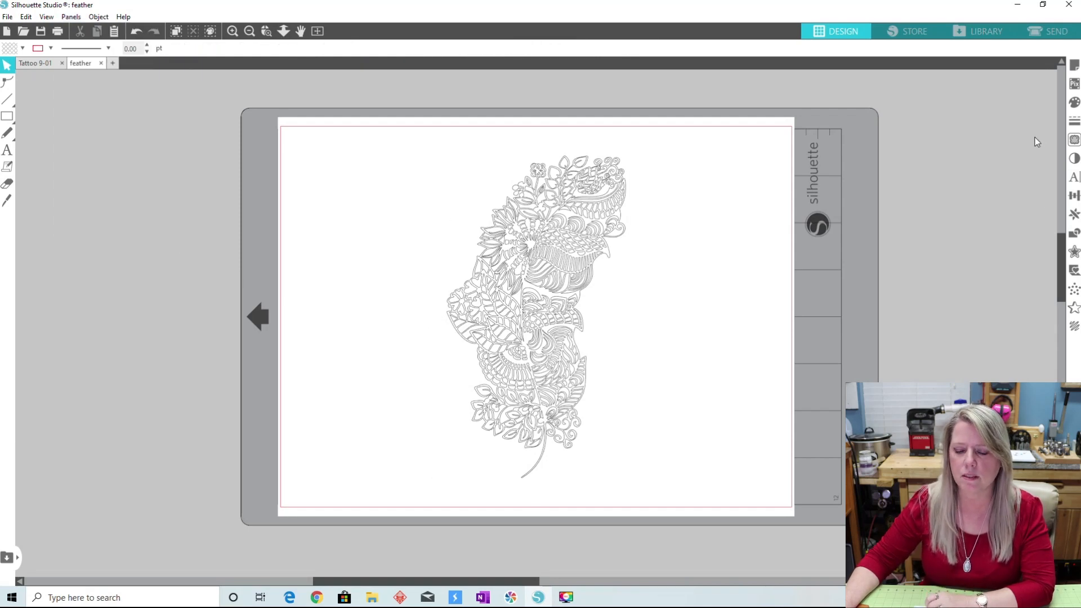
click(557, 213)
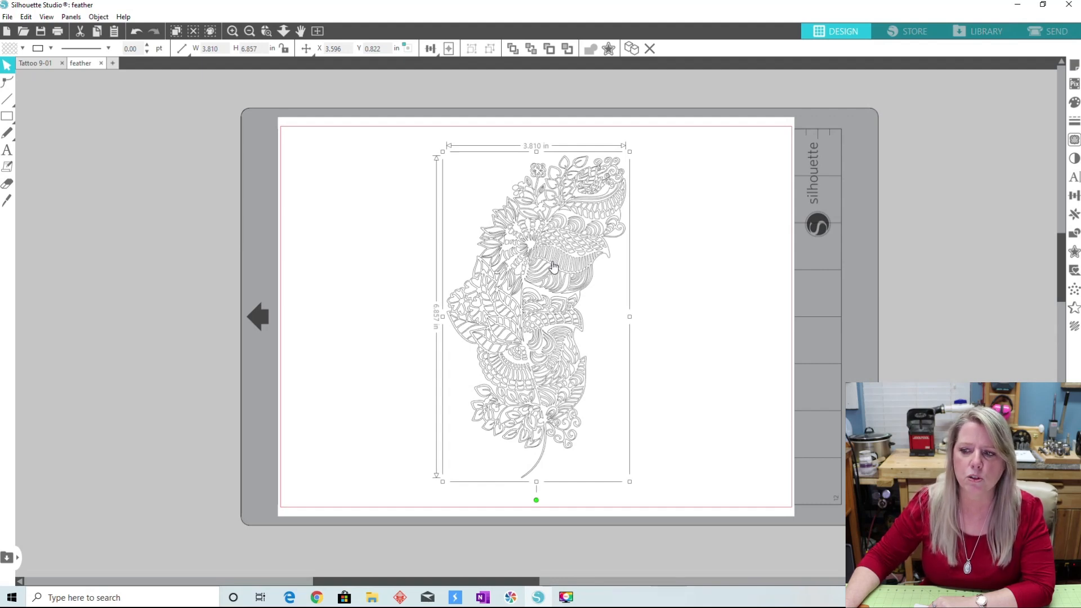
click(1074, 104)
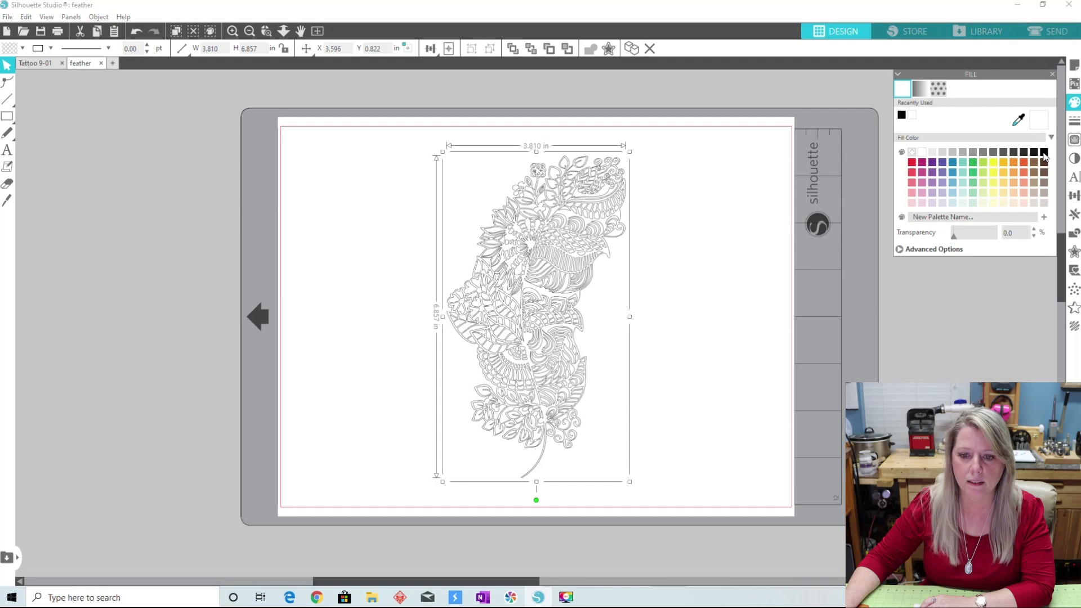
click(1044, 153)
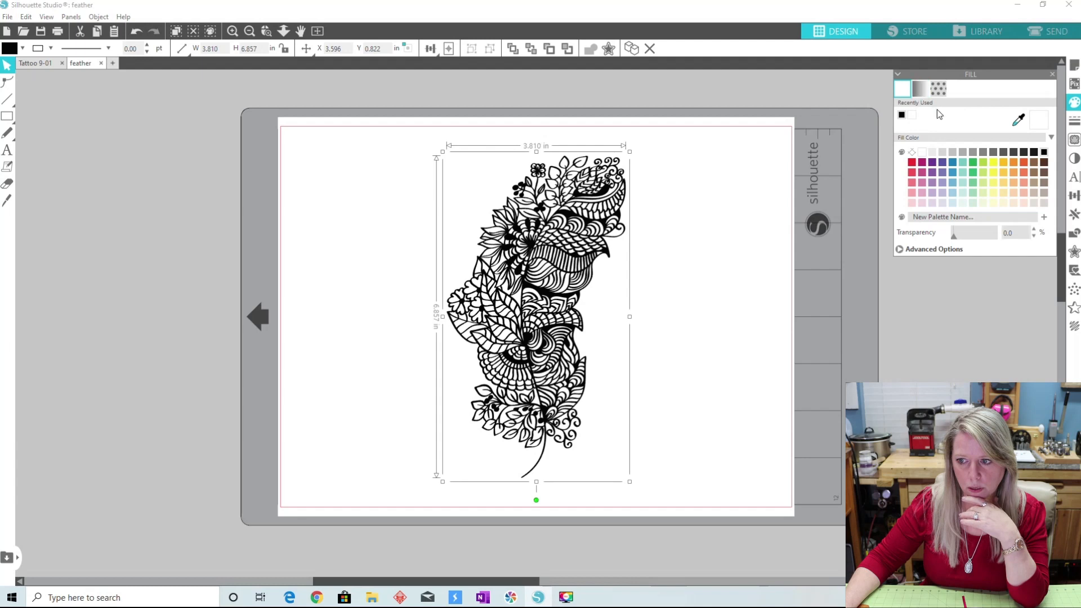
click(912, 153)
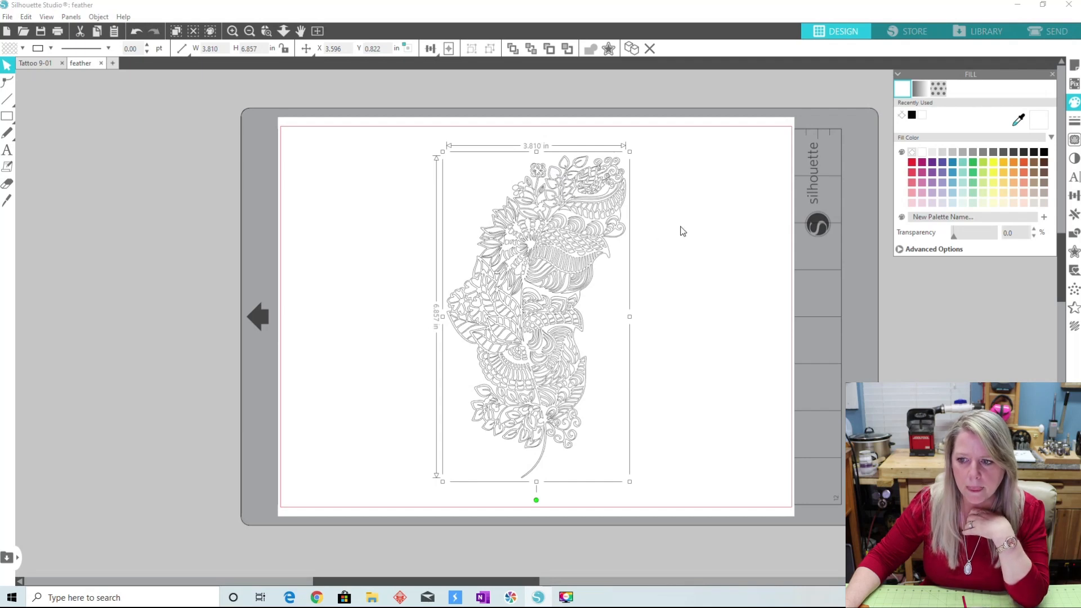
click(1043, 152)
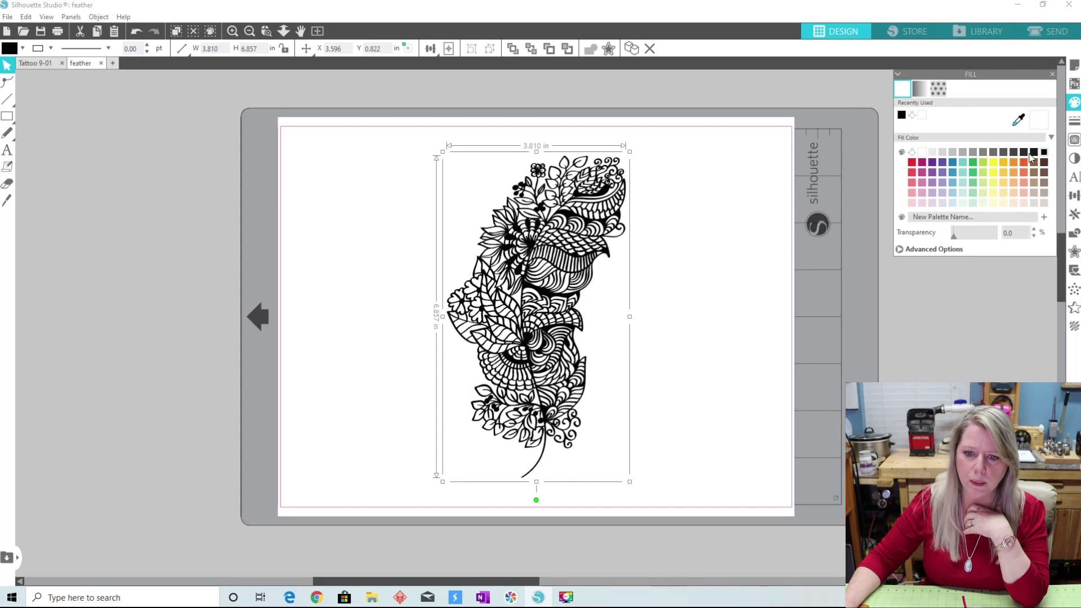
Thicken the feather's outline, trying a line thickness of 0.15 pt and settling on 0.50 pt.
click(1073, 124)
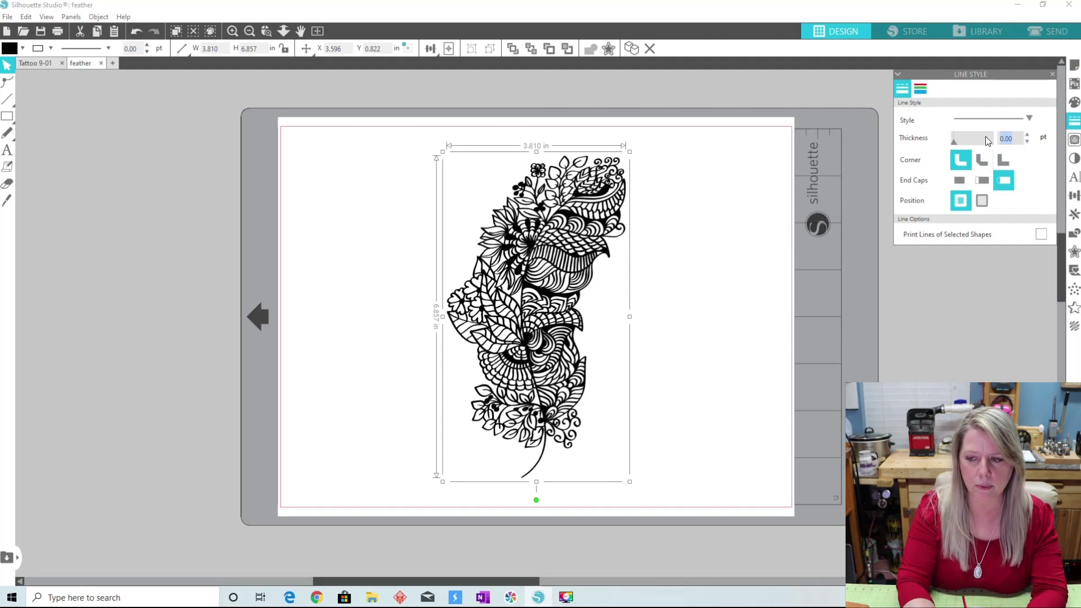
text(0.15)
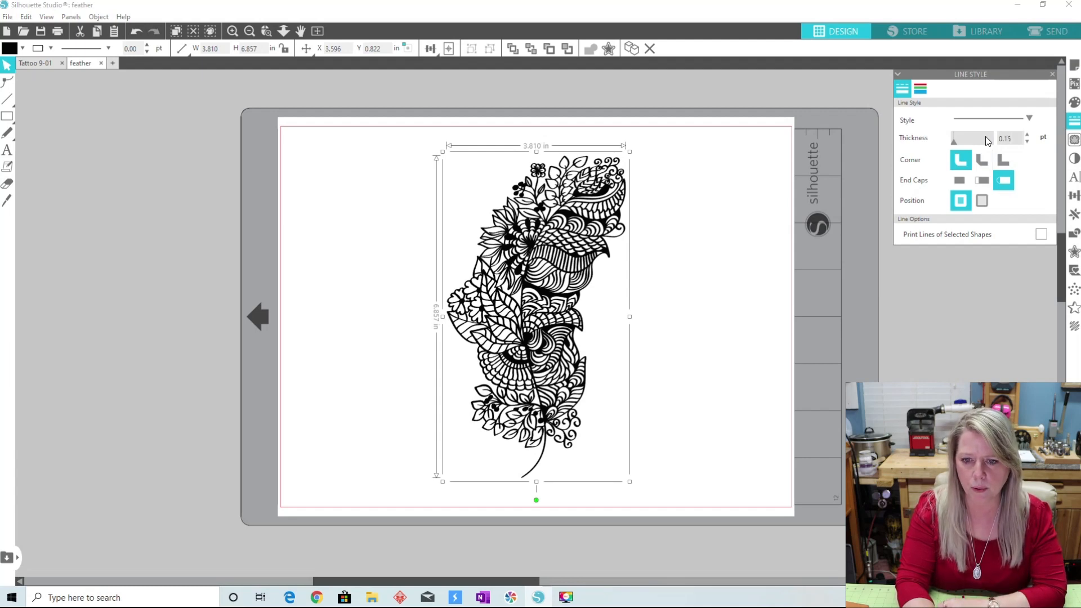
key(Return)
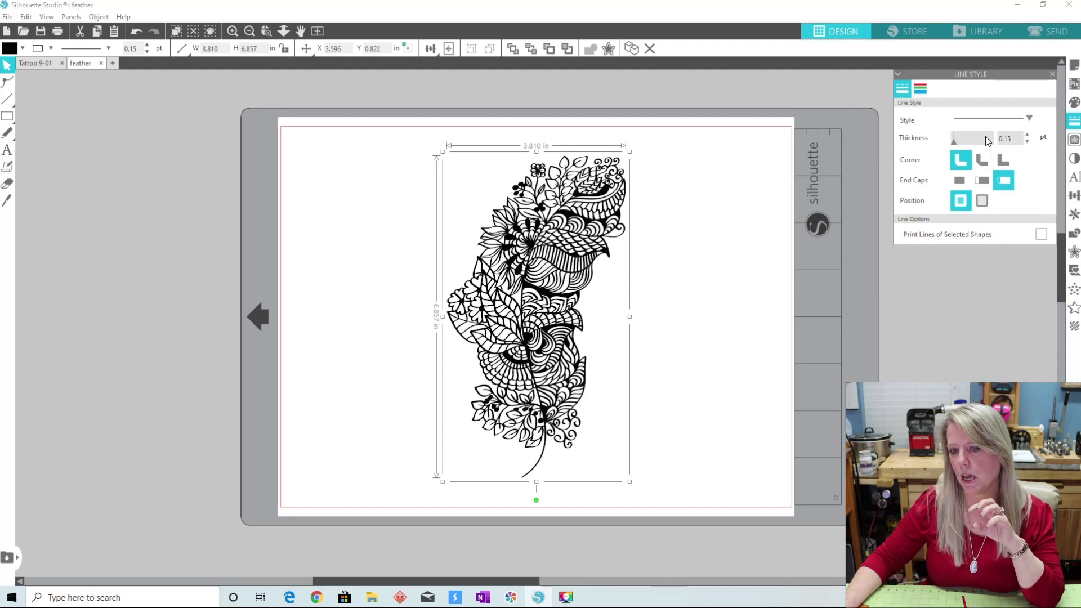
click(921, 89)
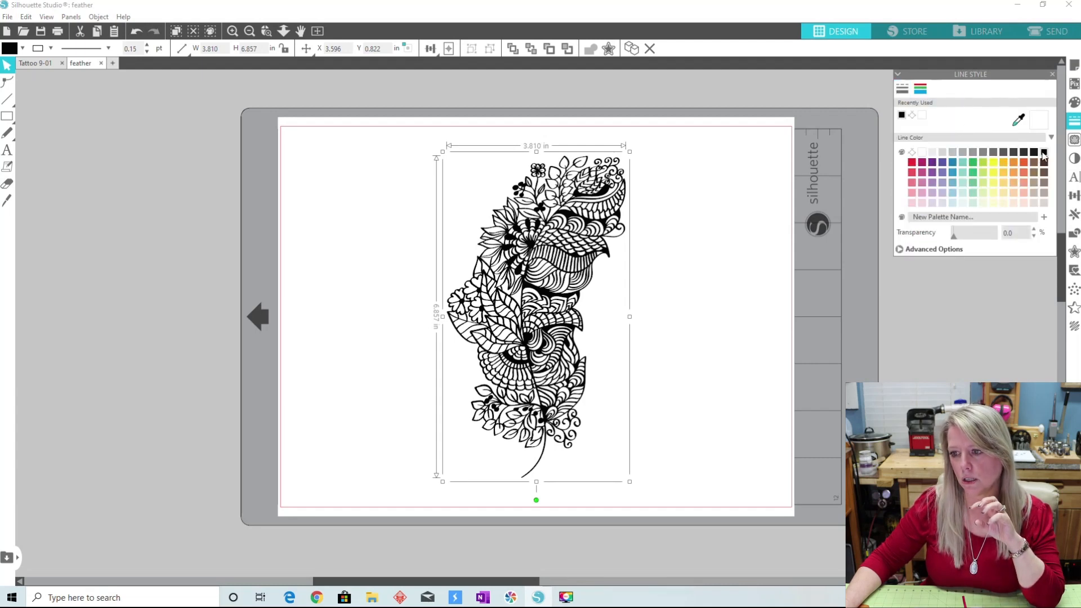
click(902, 89)
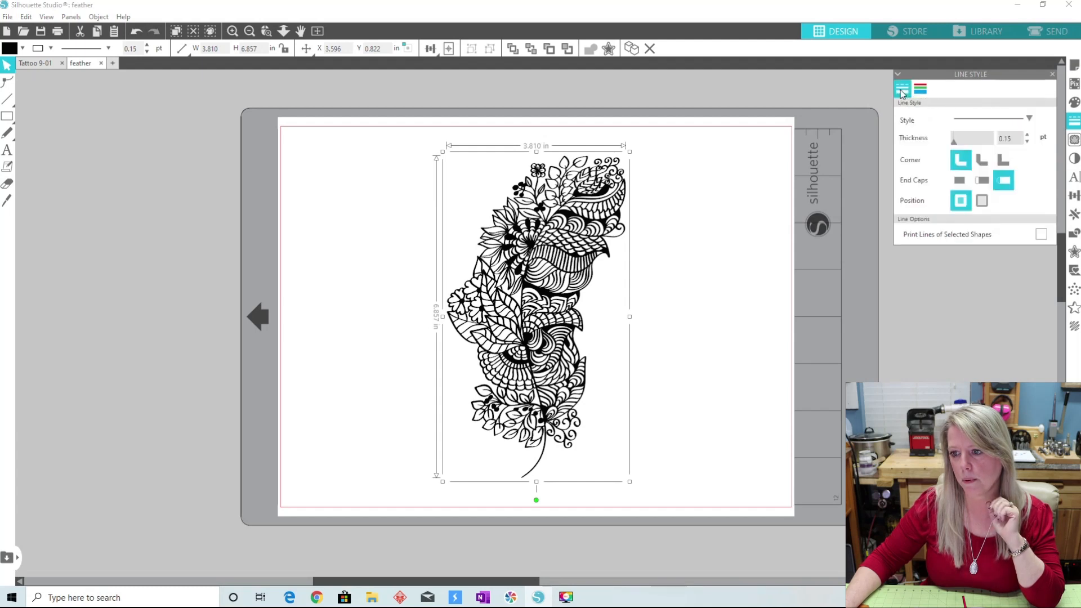
click(1027, 136)
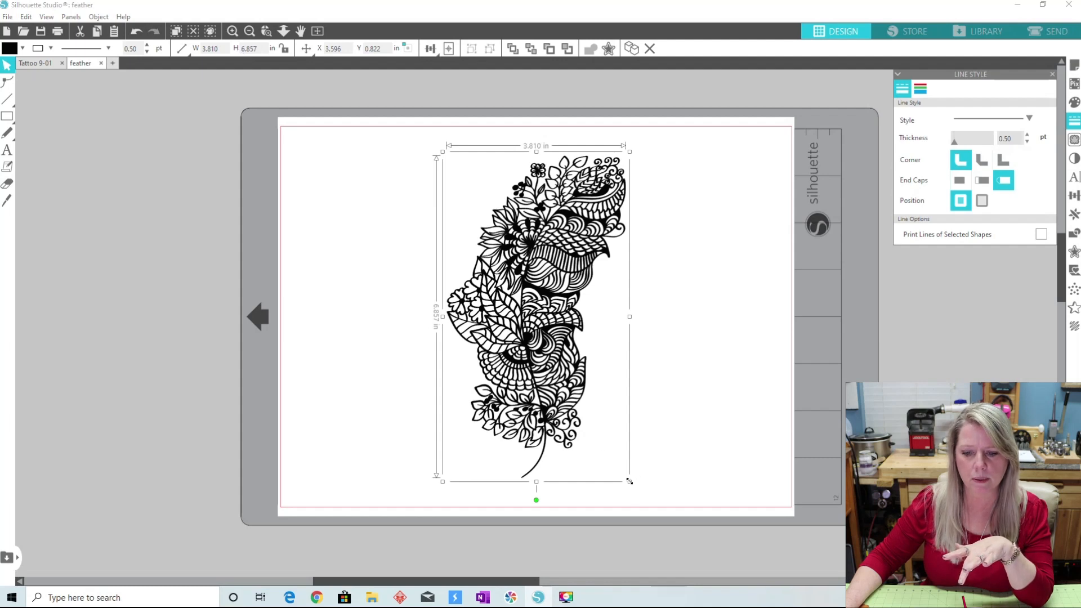
Scale the feather down by locking its aspect ratio and setting its height to 2 in.
mouse_move(630, 482)
mouse_down()
mouse_move(574, 403)
mouse_move(620, 469)
mouse_up()
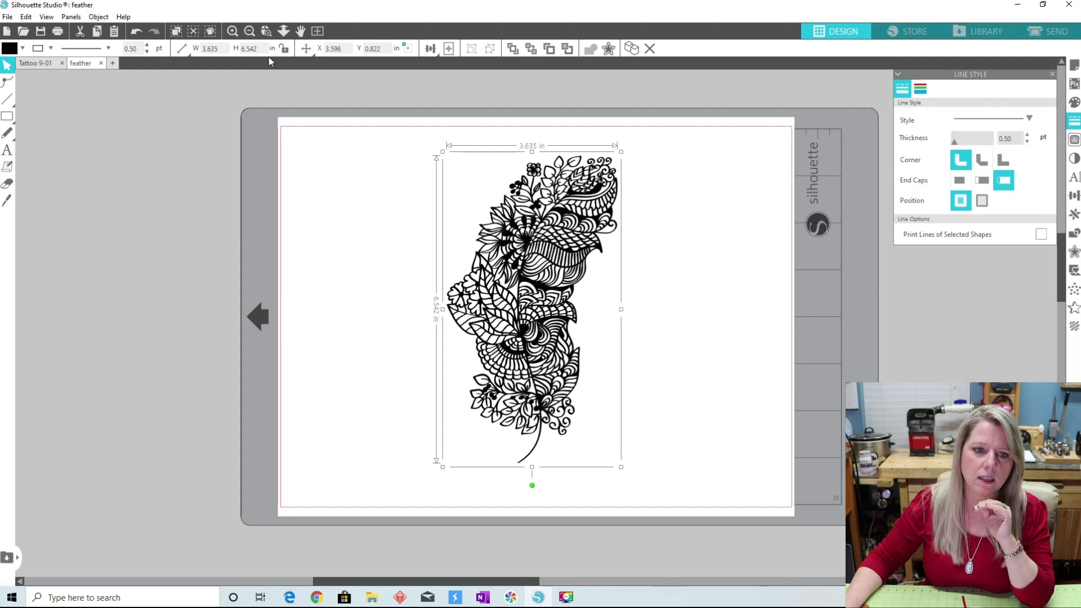
mouse_move(180, 49)
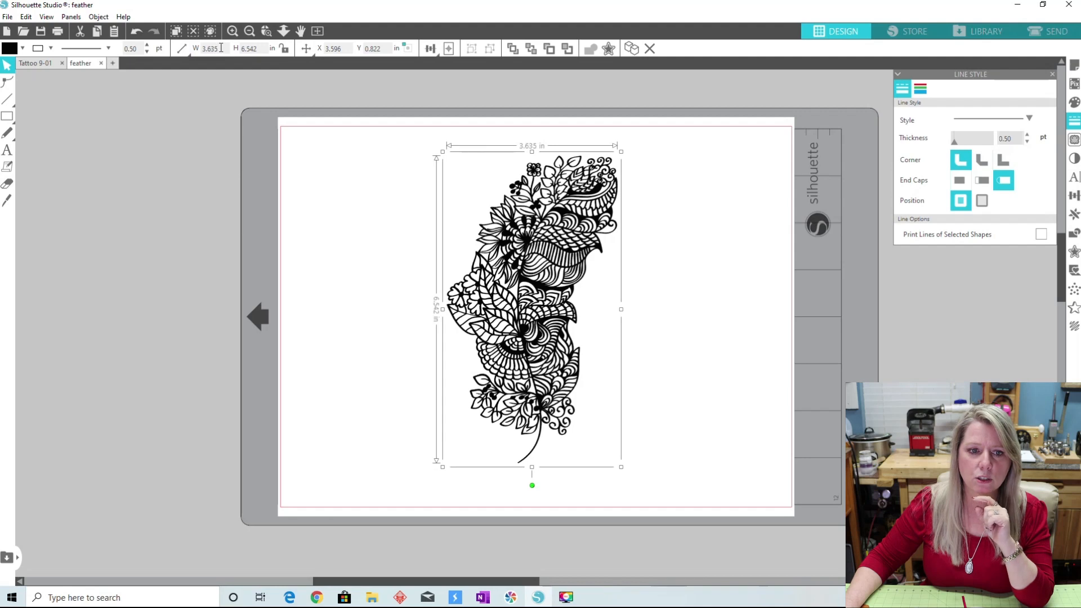
click(284, 49)
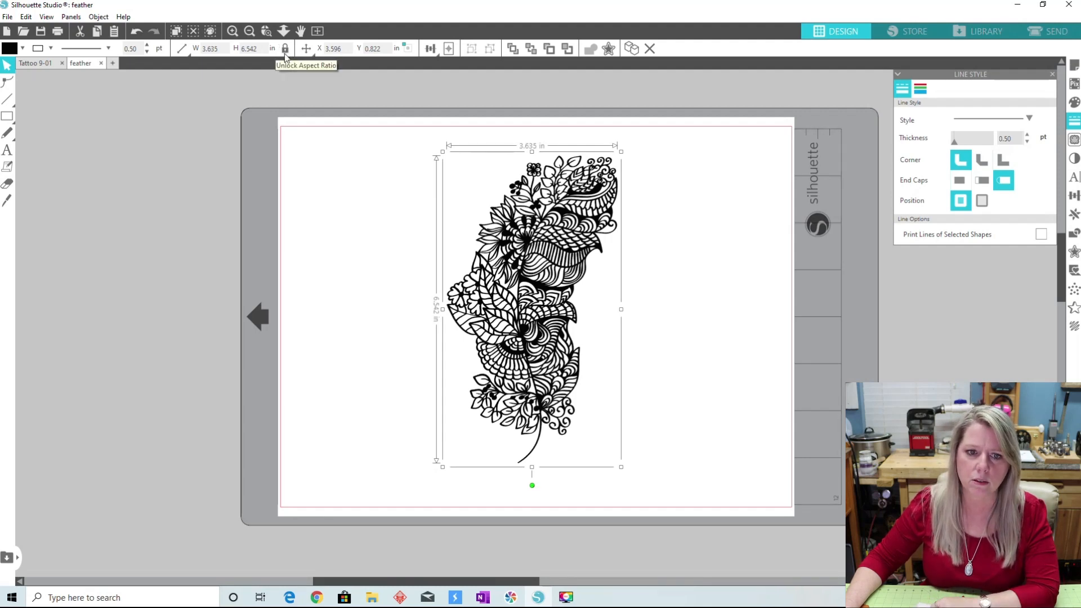
double_click(249, 48)
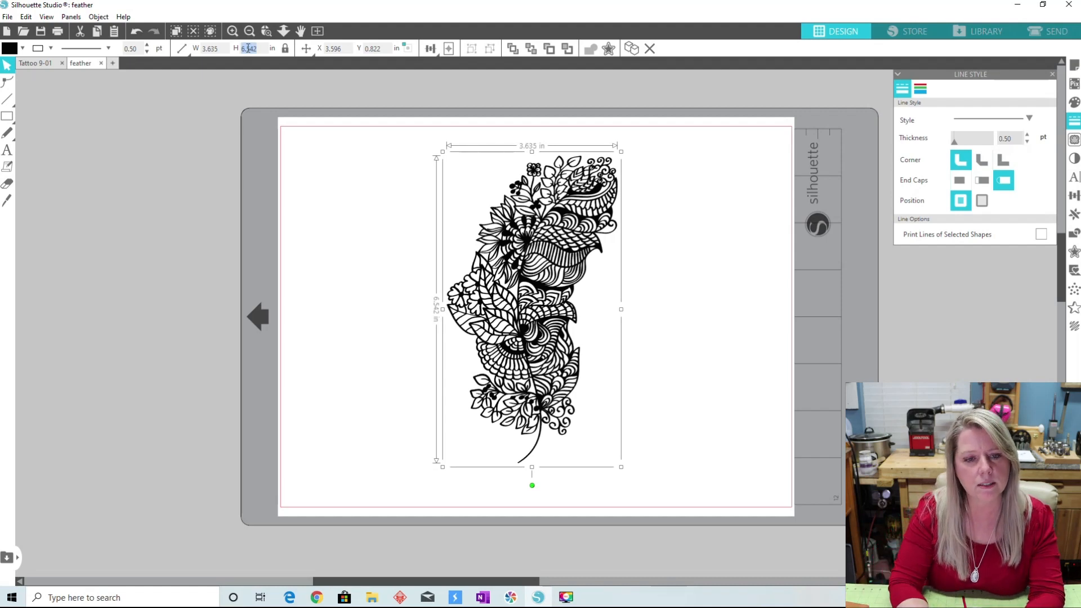
text(2)
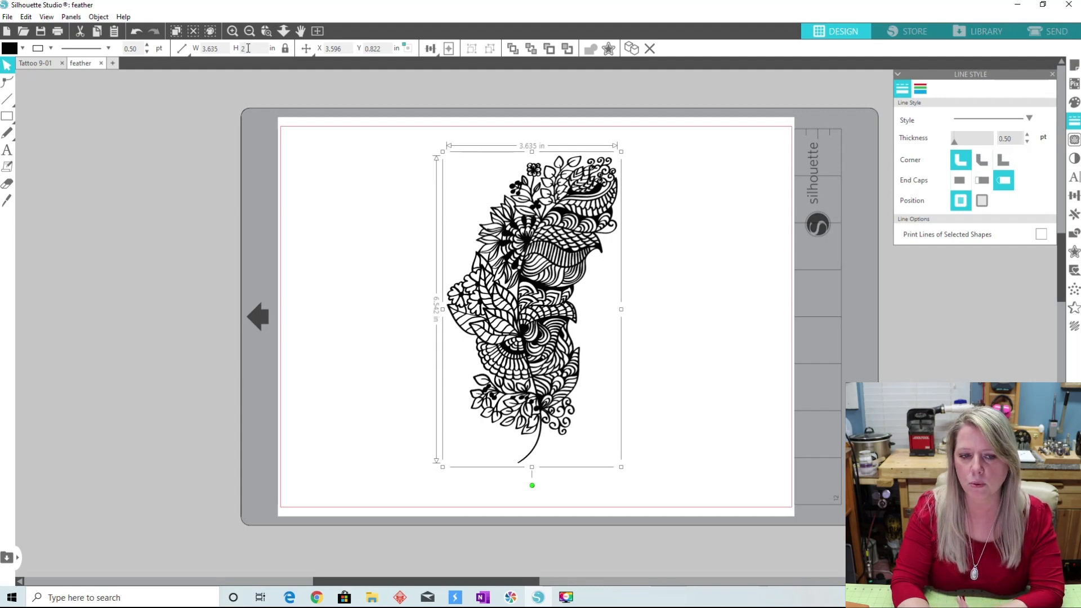
key(Return)
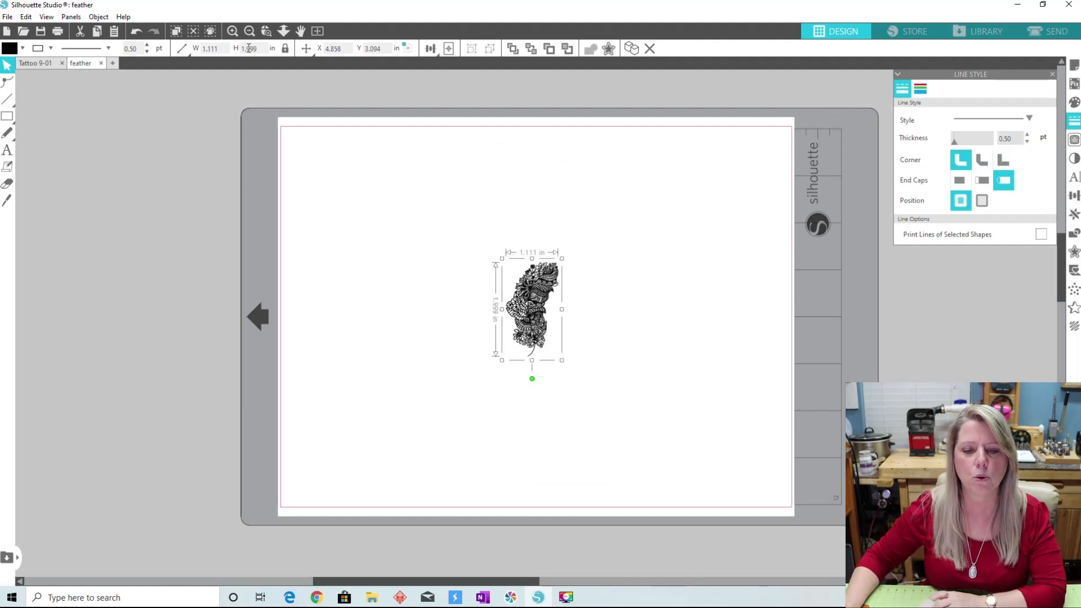
click(425, 271)
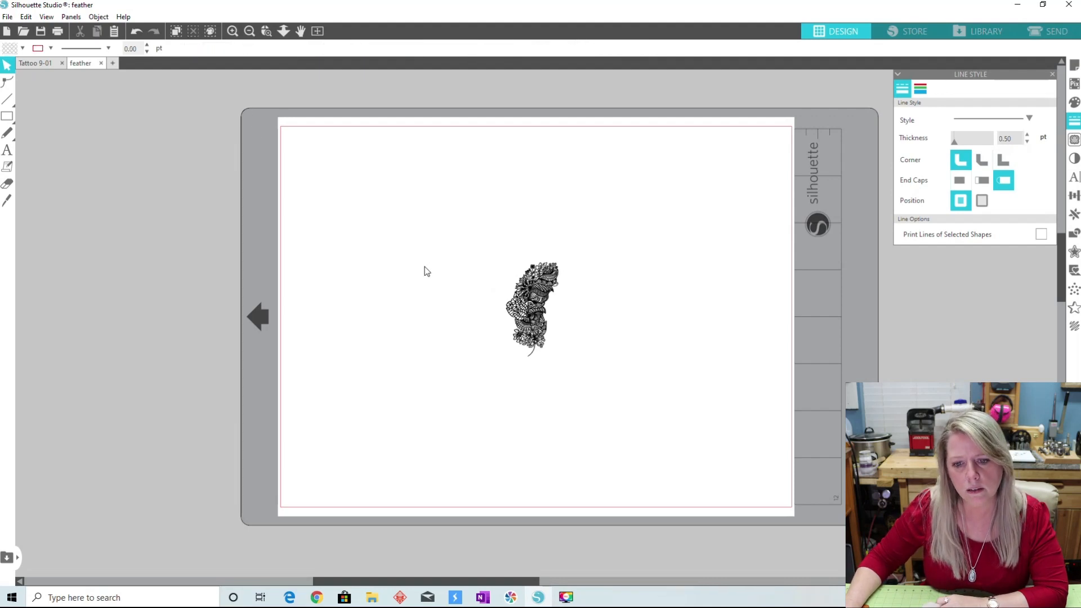
Move the small feather slightly to the left on the page, to about X 4.41 in and Y 3.07 in, and keep it selected.
click(232, 31)
click(232, 31)
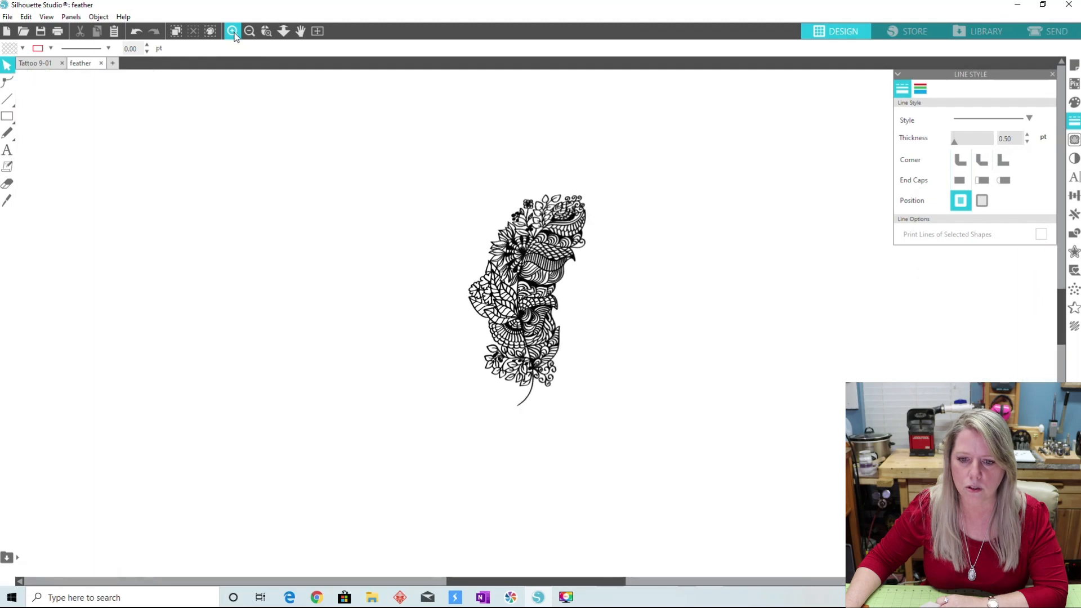
click(232, 31)
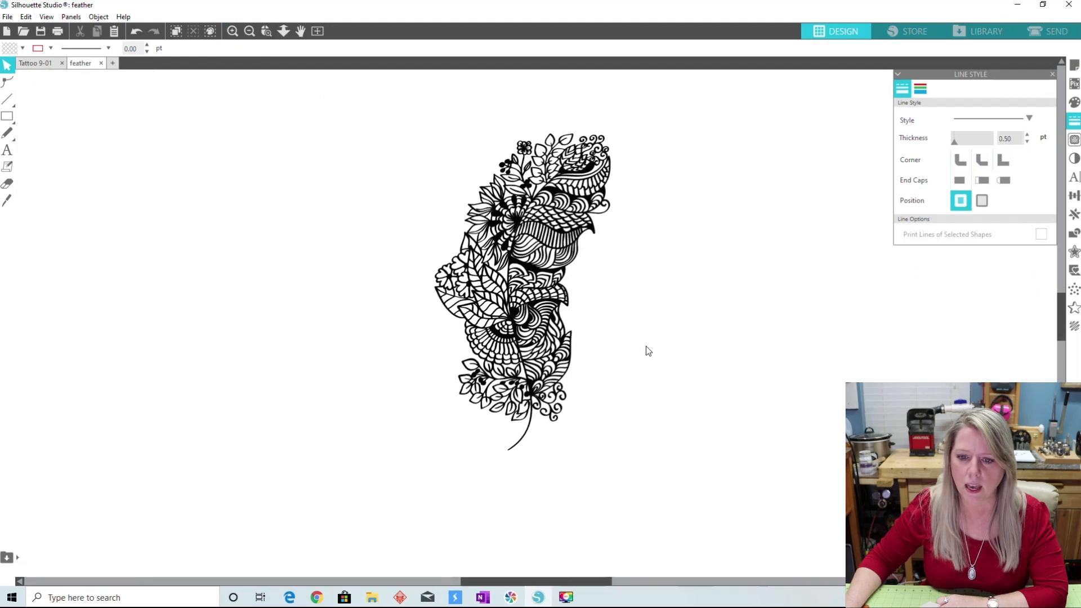
scroll(642, 346, up, 3)
drag(538, 273, 465, 267)
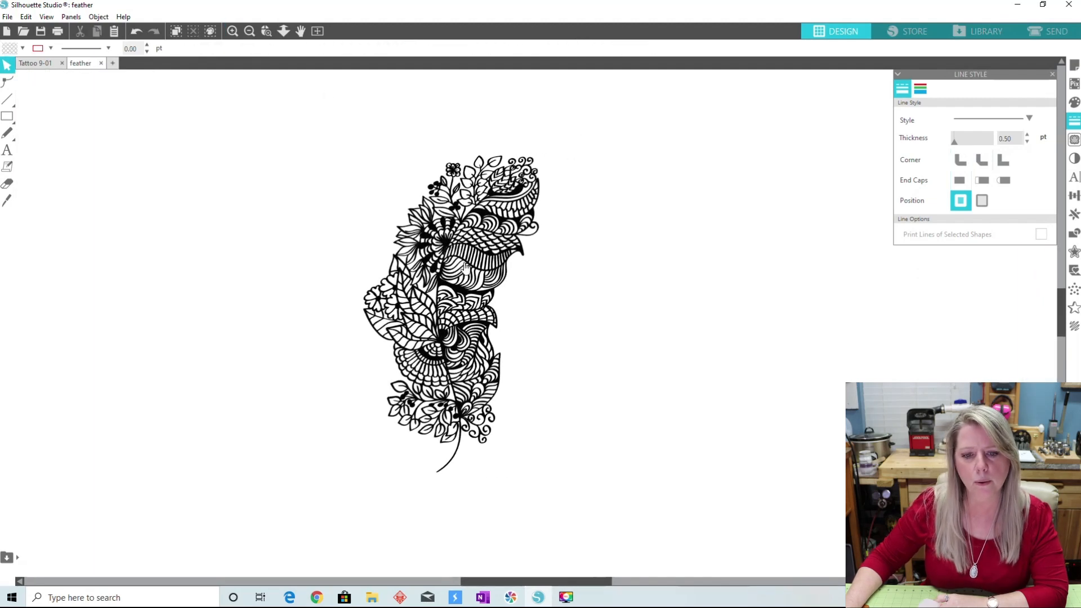
click(503, 236)
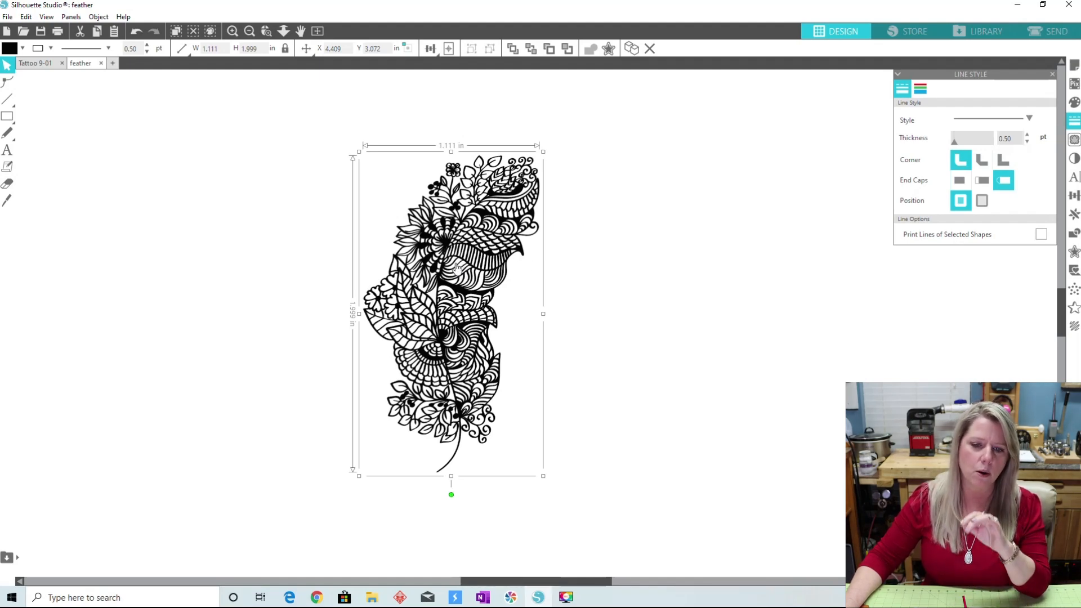
Move the feather to about X 3.58 in, Y 3.05 in and paste a copy beside it at about X 4.92 in, Y 3.10 in.
drag(456, 267, 418, 266)
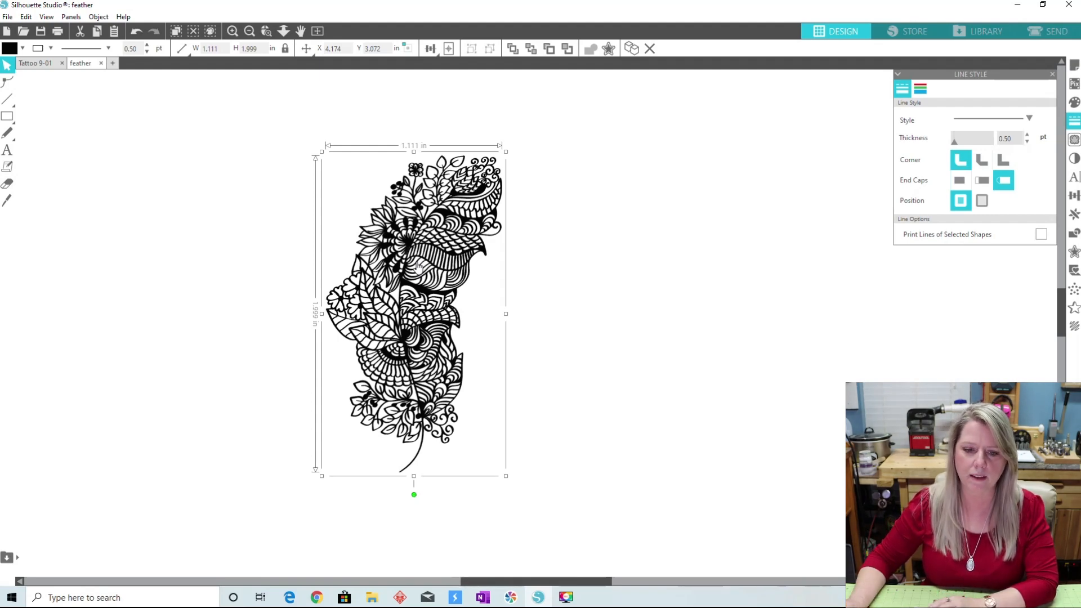
drag(412, 273, 323, 269)
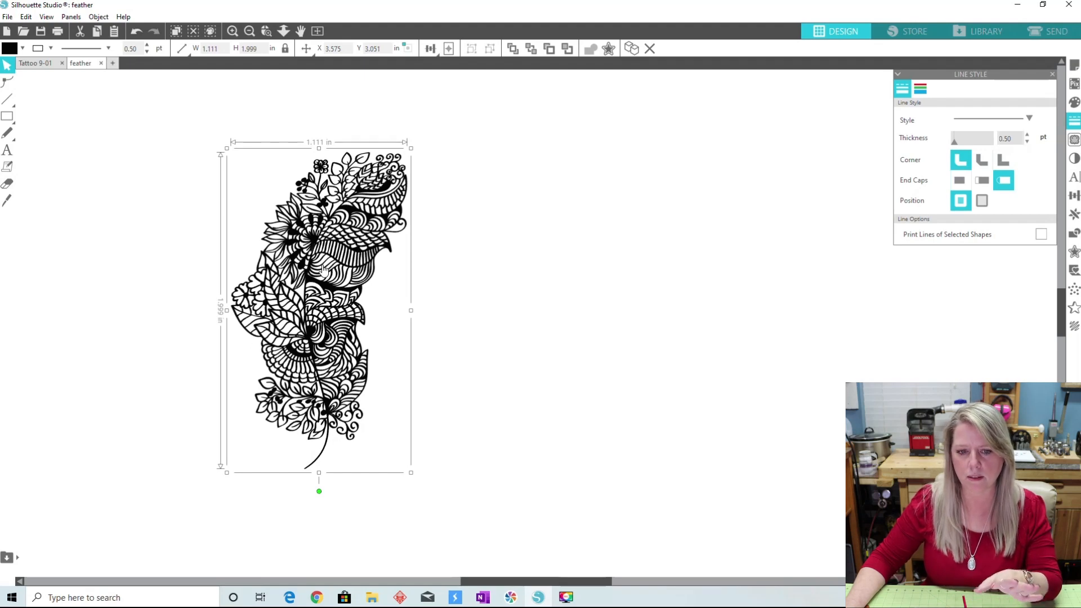
right_click(324, 269)
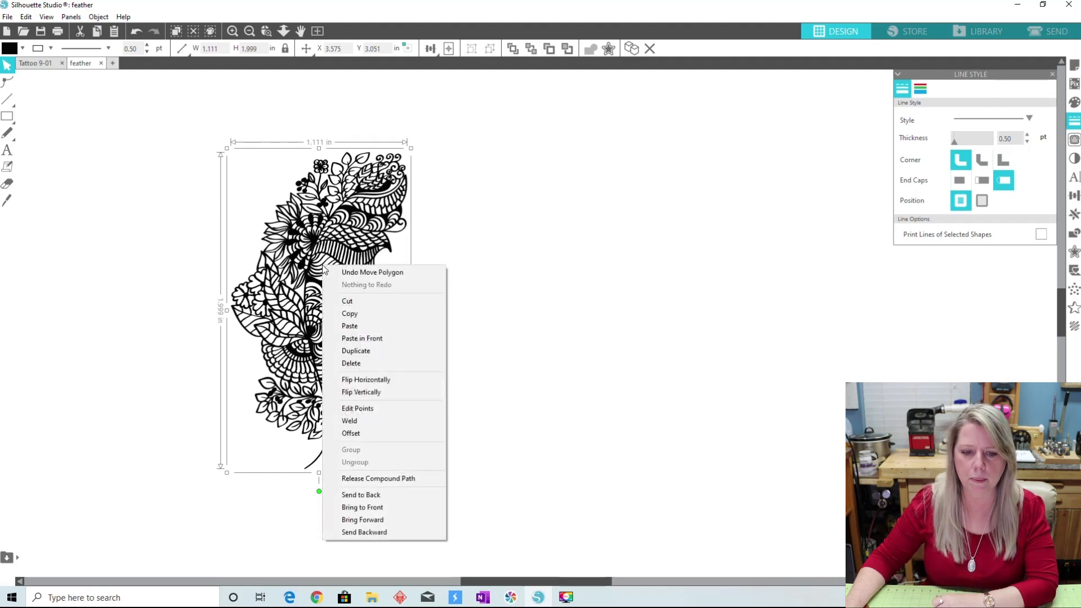
click(371, 314)
right_click(468, 296)
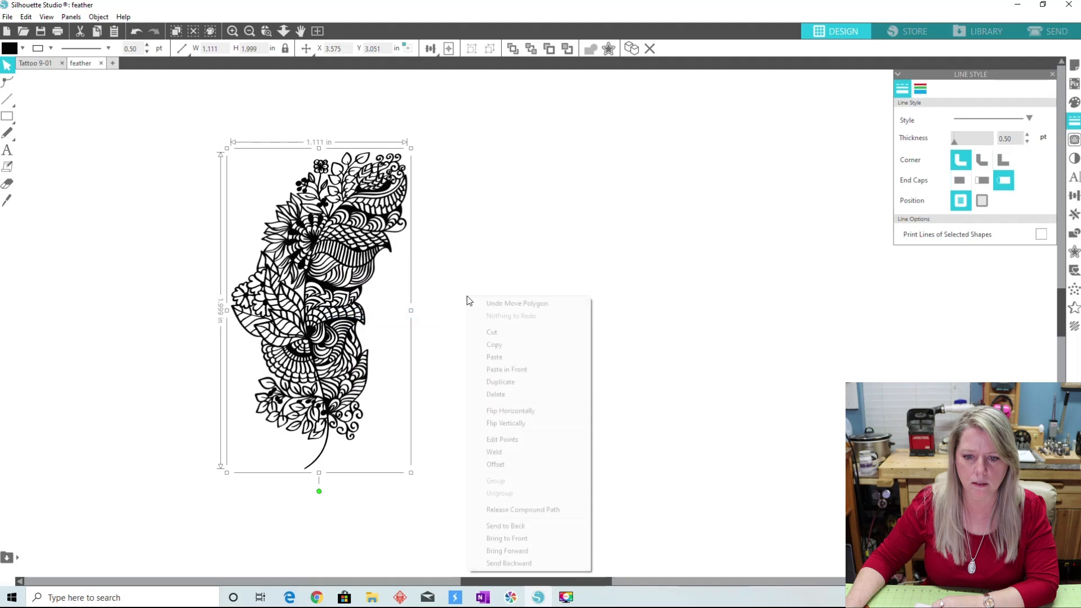
click(507, 358)
drag(354, 317, 544, 310)
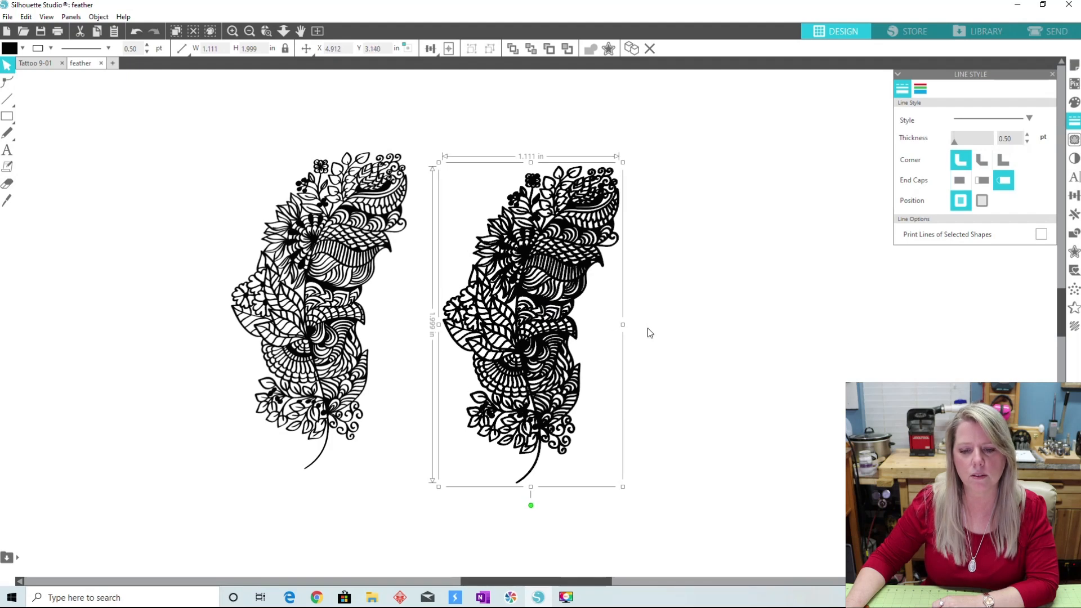
drag(536, 307, 536, 300)
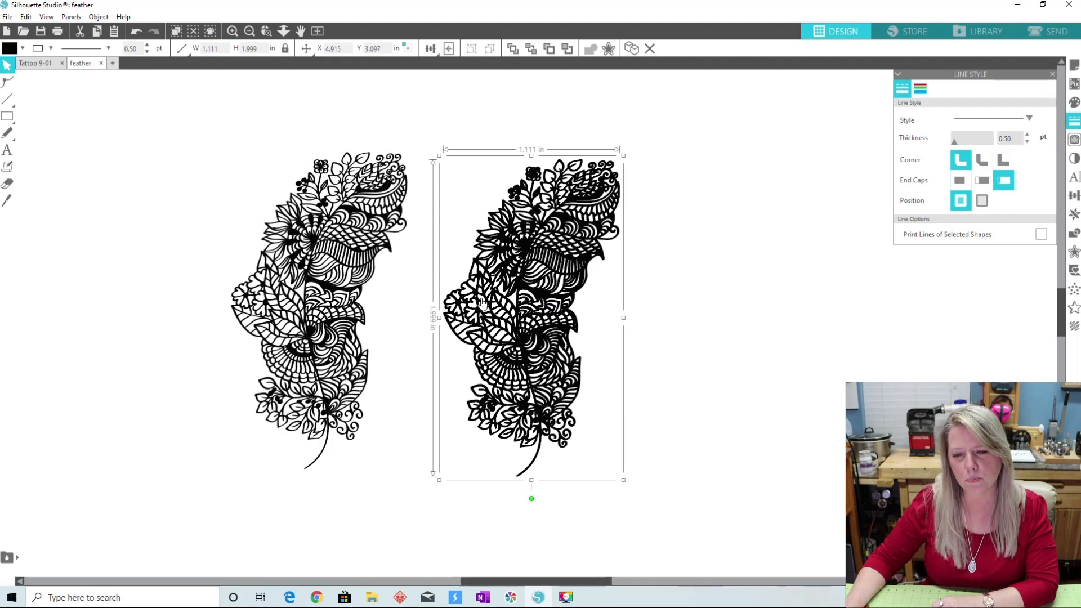
Set the pasted feather's line thickness to 0.25 pt.
click(643, 285)
click(550, 265)
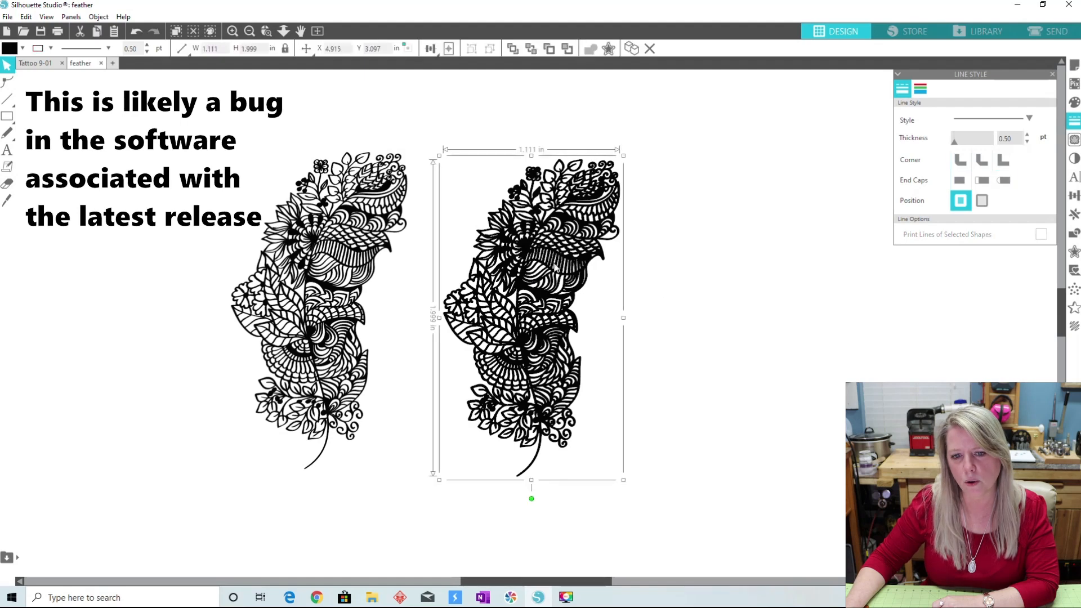
click(338, 259)
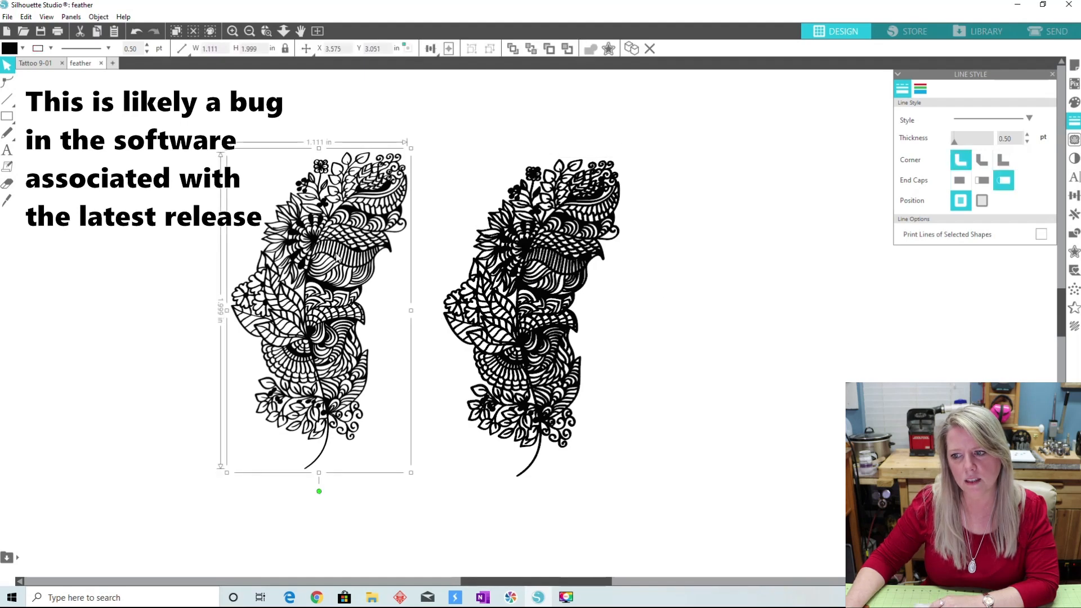
click(538, 275)
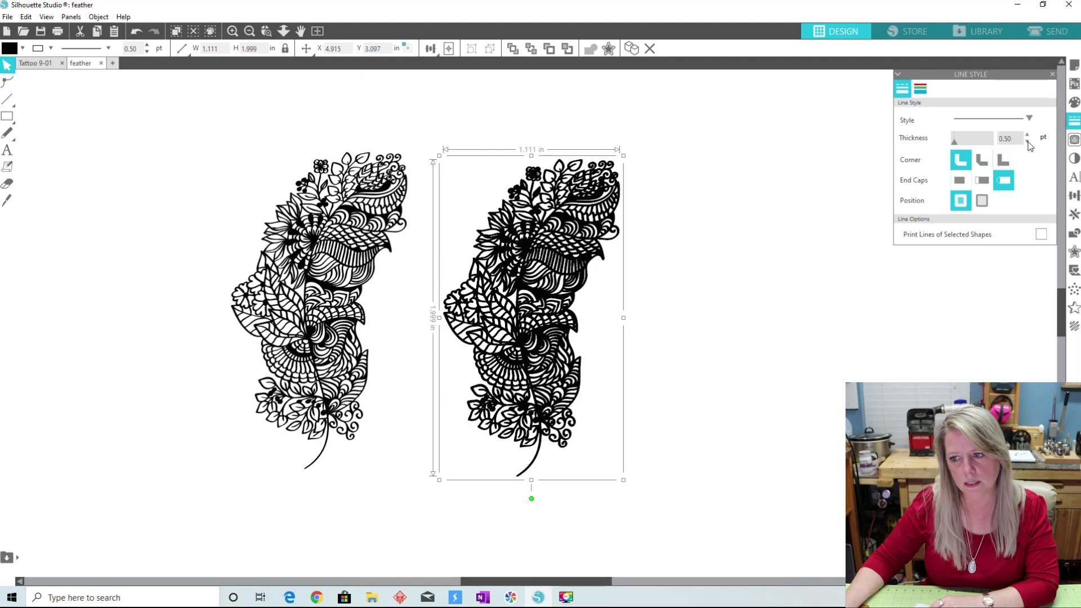
click(1028, 142)
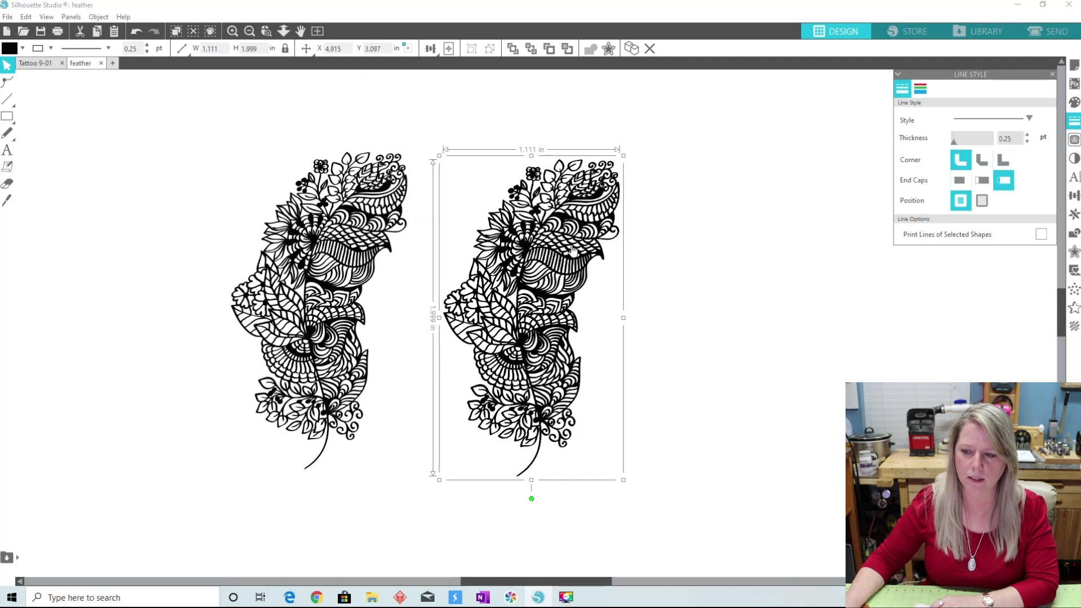
Spread the two feathers farther apart, placing the pasted copy at about X 4.62 in and Y 3.09 in.
drag(549, 253, 577, 254)
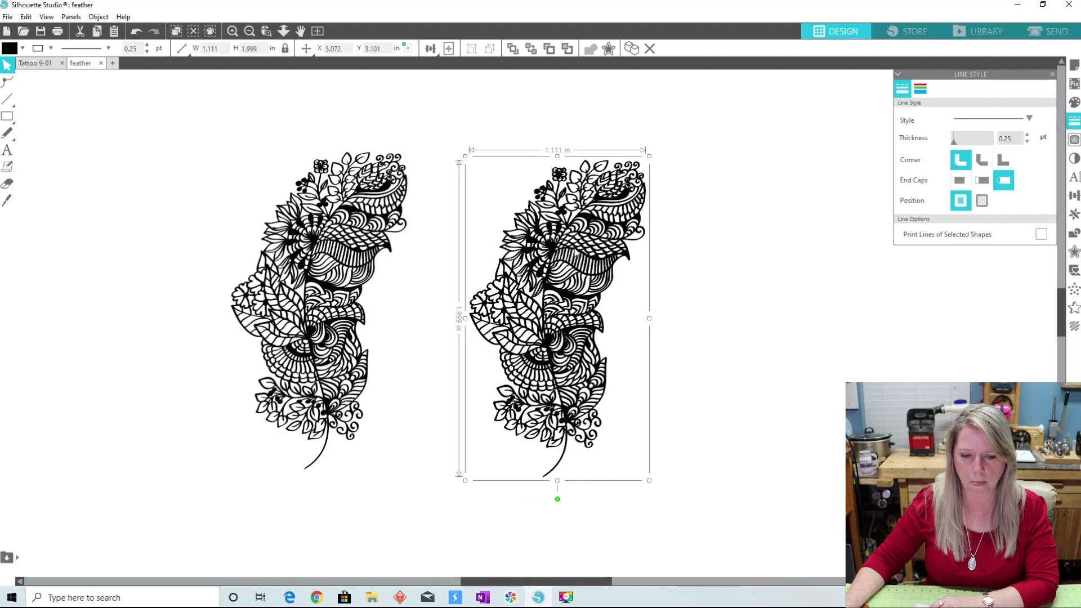
drag(370, 244, 200, 229)
click(498, 244)
drag(566, 253, 493, 253)
click(493, 253)
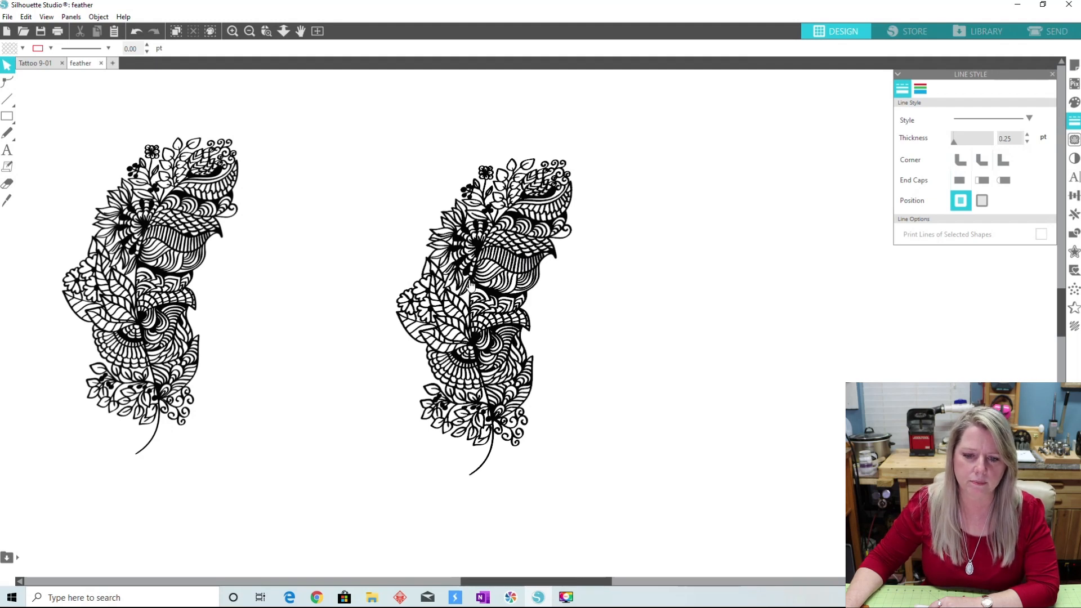
Fill the pasted feather with solid white.
click(509, 275)
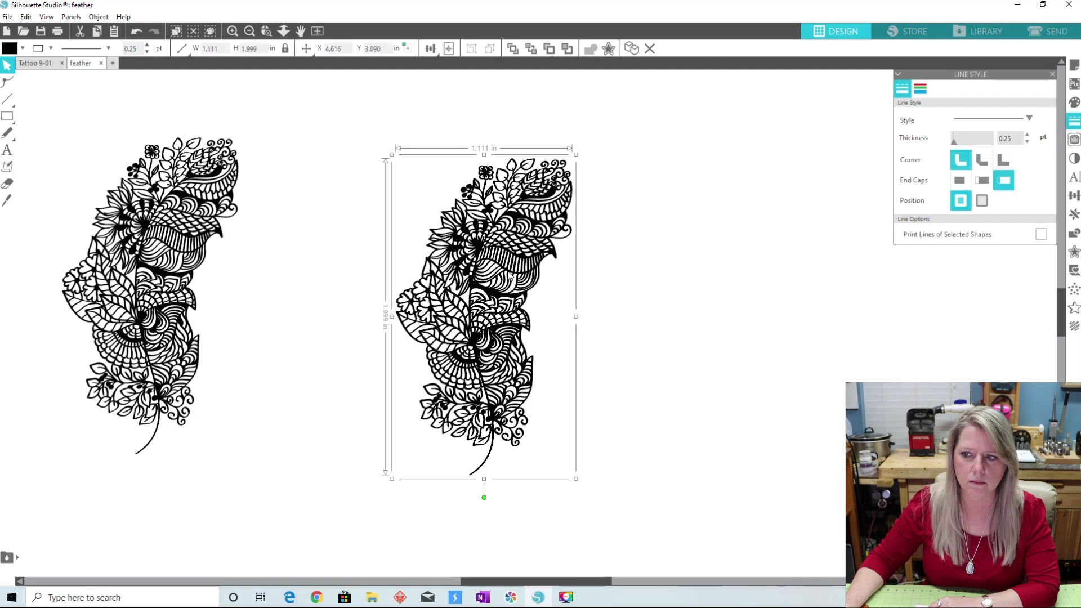
click(1074, 104)
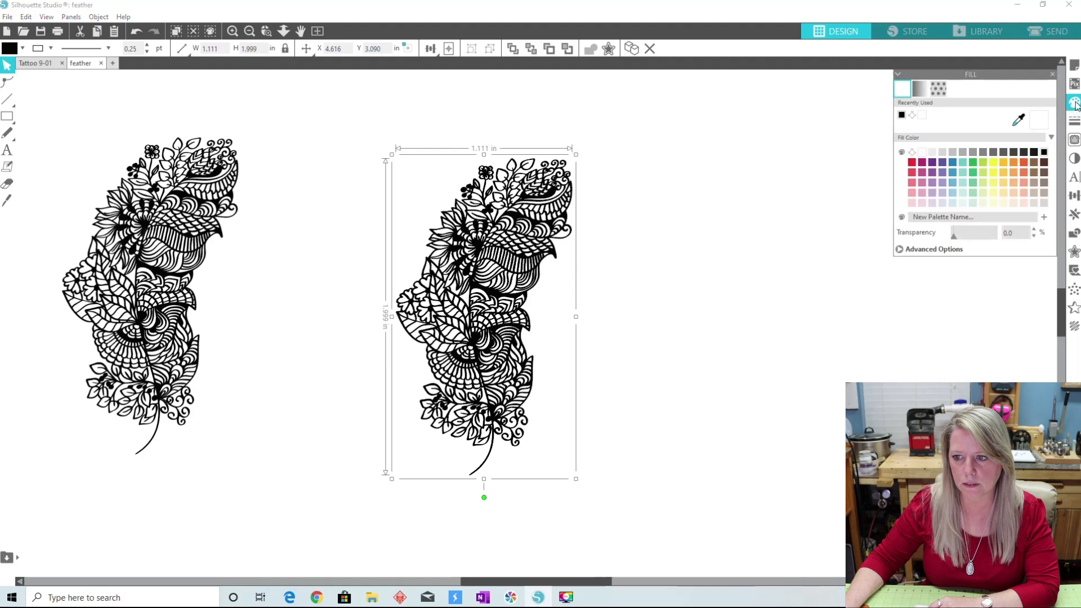
click(922, 153)
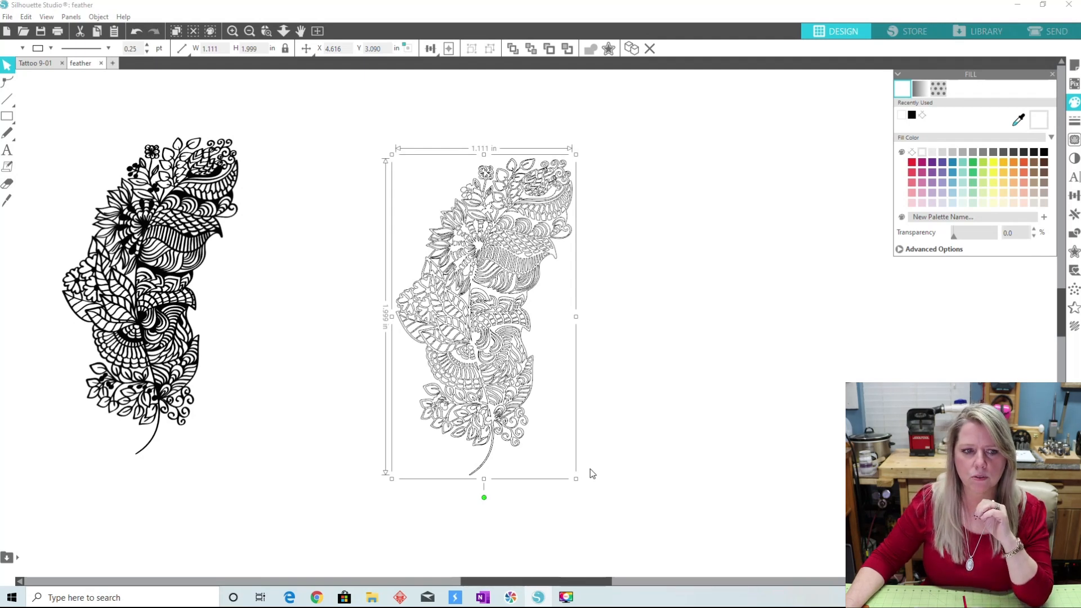
Draw a rectangle about 1.38 in wide and 2.24 in high around the white feather and fill it with solid black.
click(629, 422)
click(5, 119)
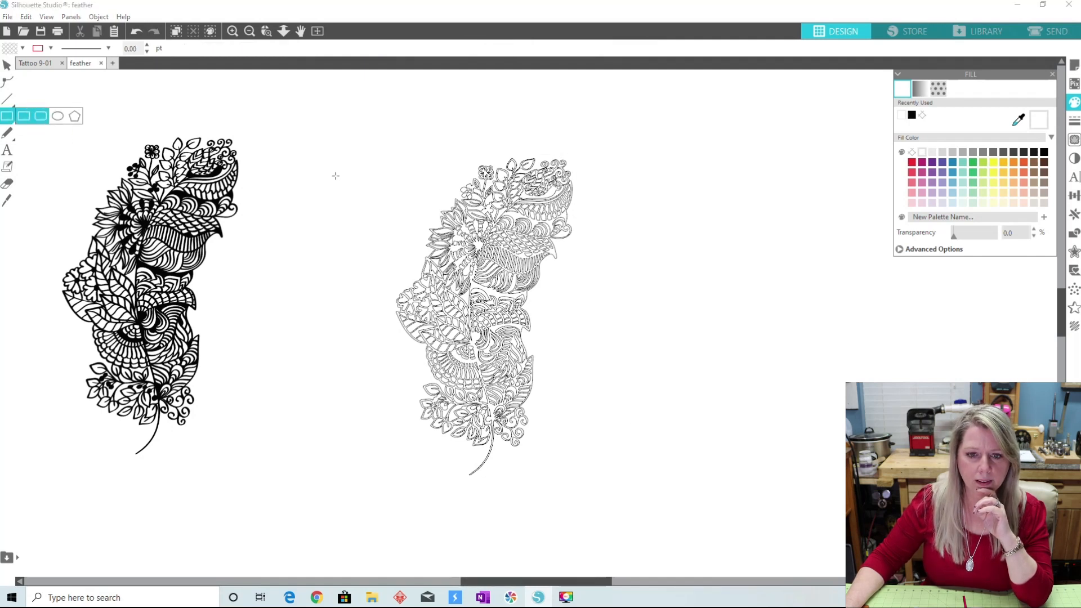
drag(380, 137, 599, 492)
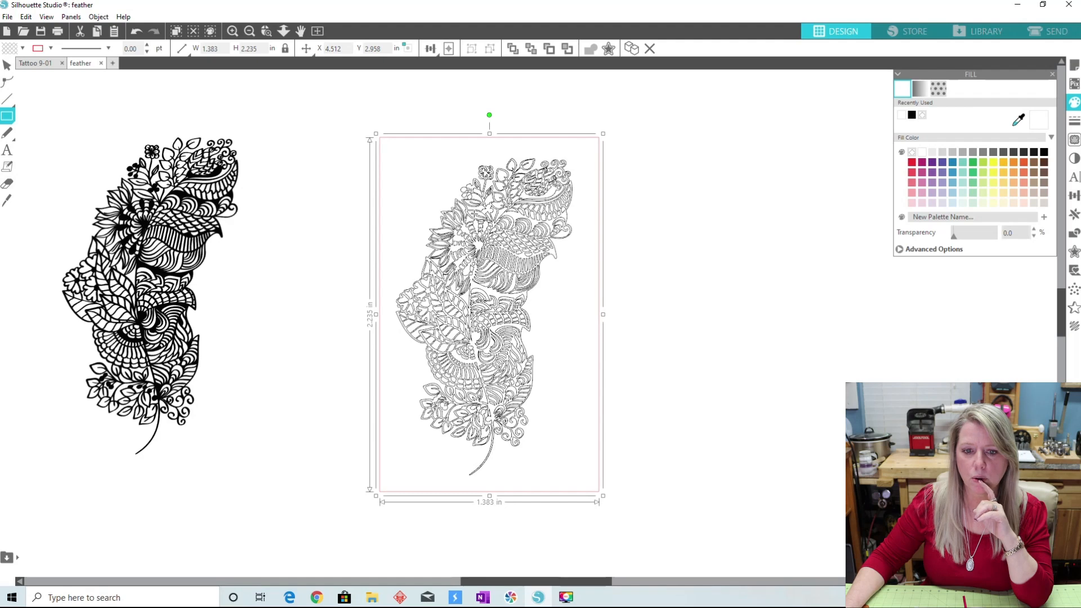
click(7, 66)
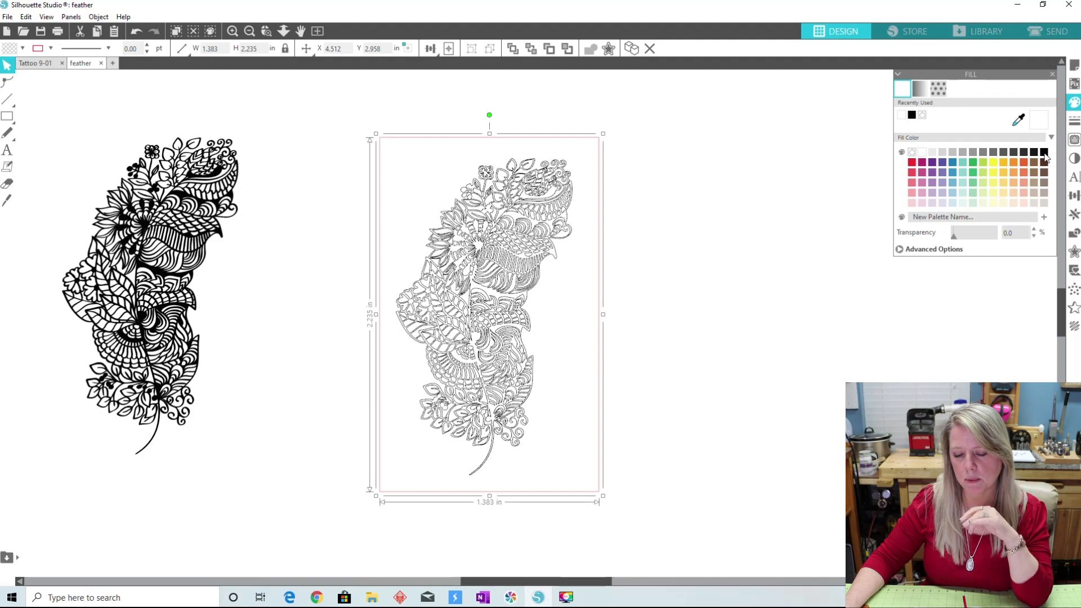
click(1045, 154)
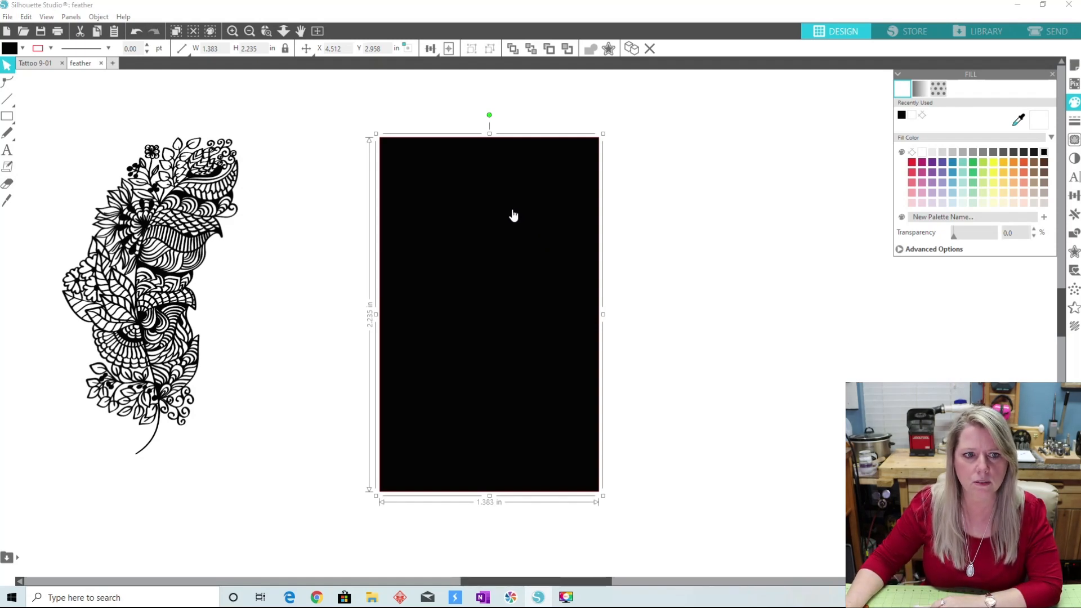
Send the black rectangle behind the white feather and shift it slightly left to about X 4.49 in.
click(99, 17)
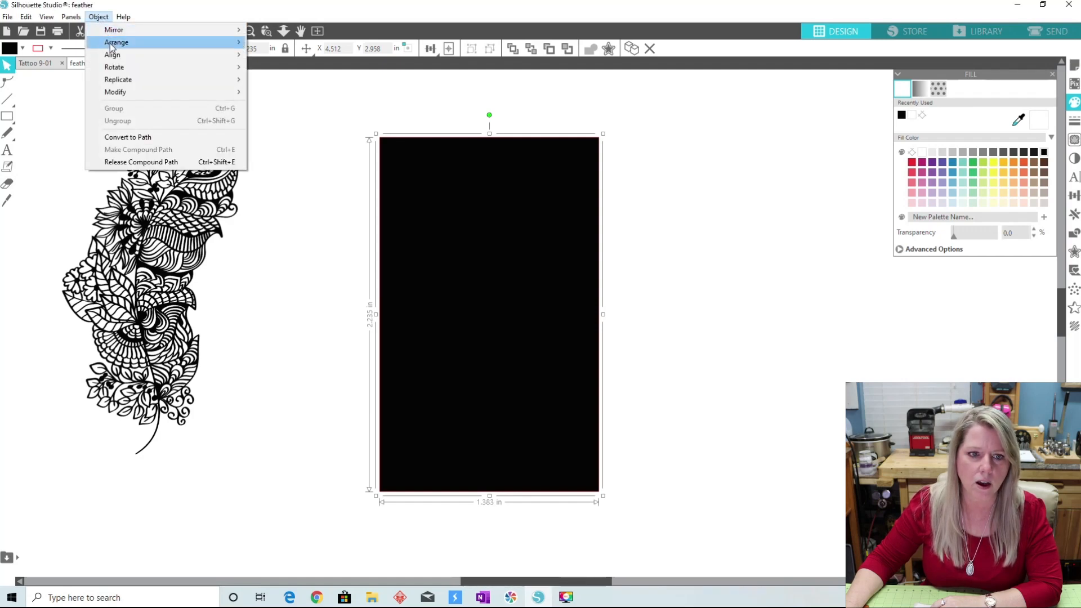
mouse_move(115, 45)
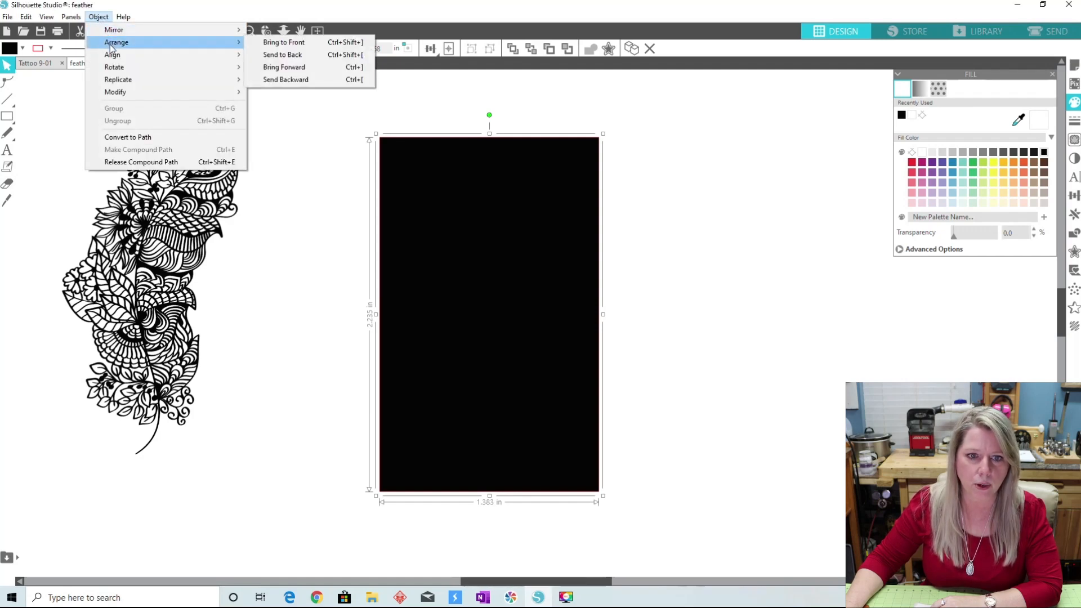
click(303, 57)
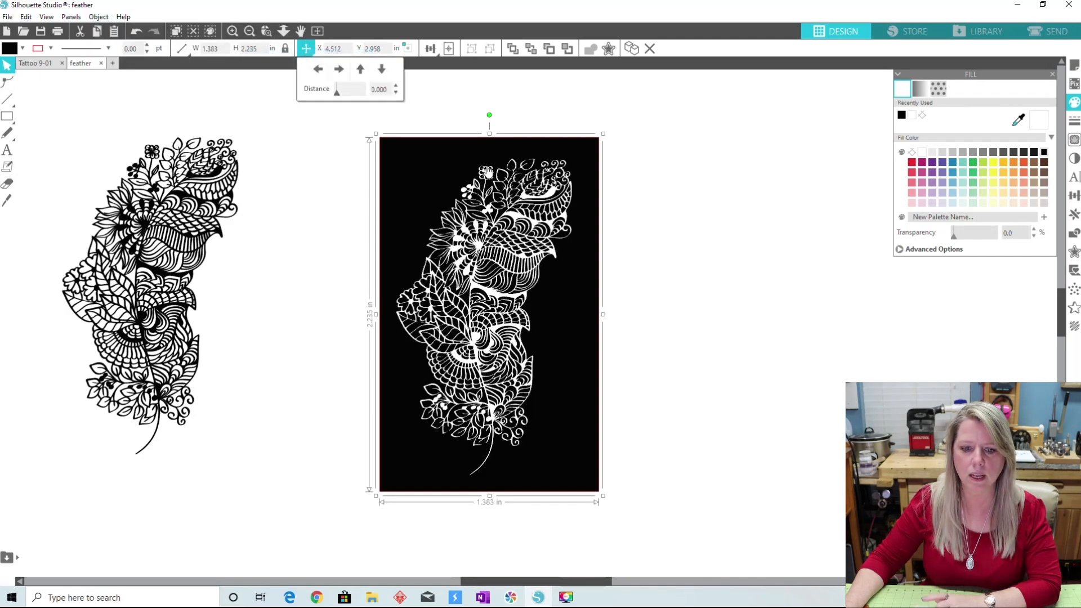
click(616, 275)
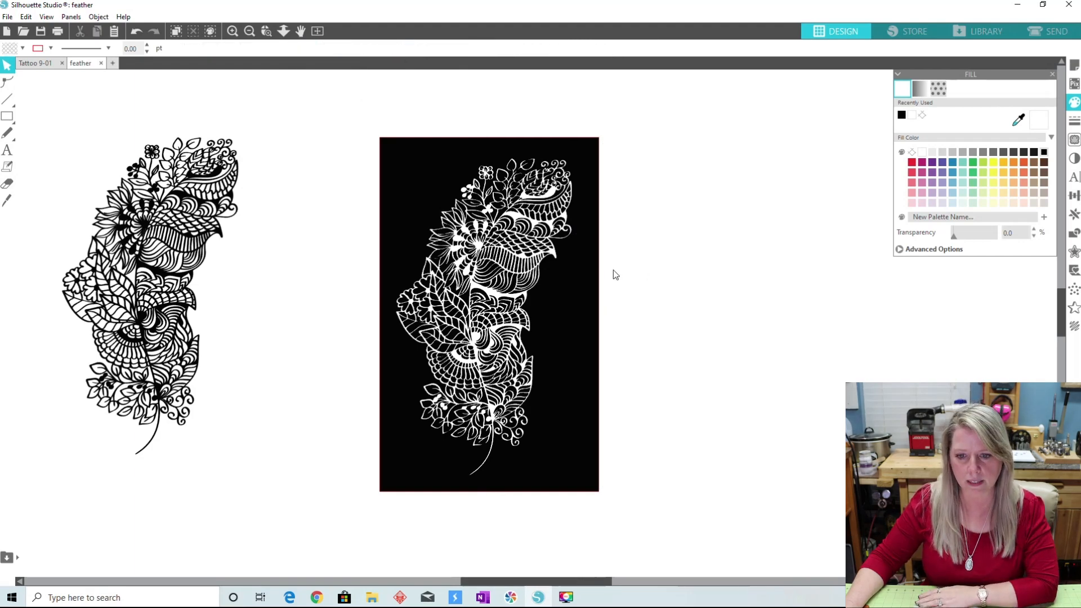
drag(581, 280, 575, 277)
key(Escape)
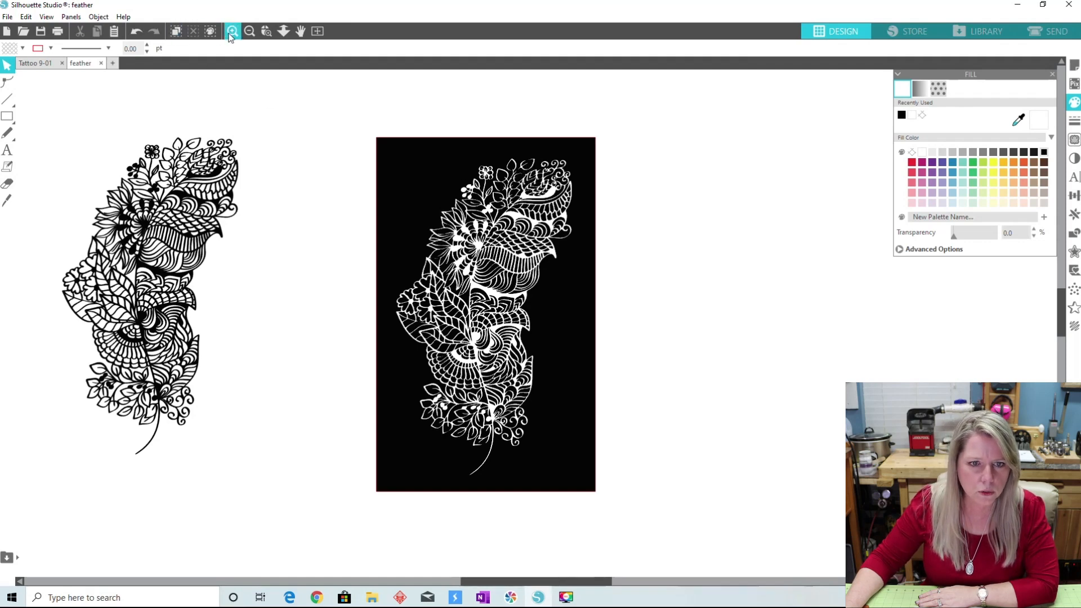
Examine the white-on-black feather up close and compare its line detail with the black feather.
click(231, 32)
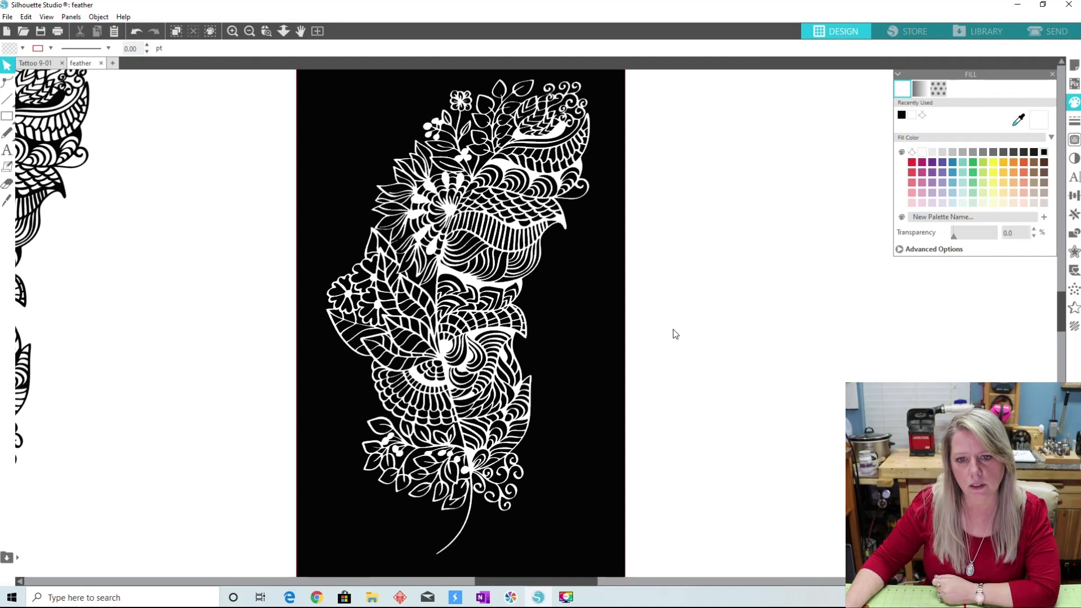
scroll(673, 333, up, 3)
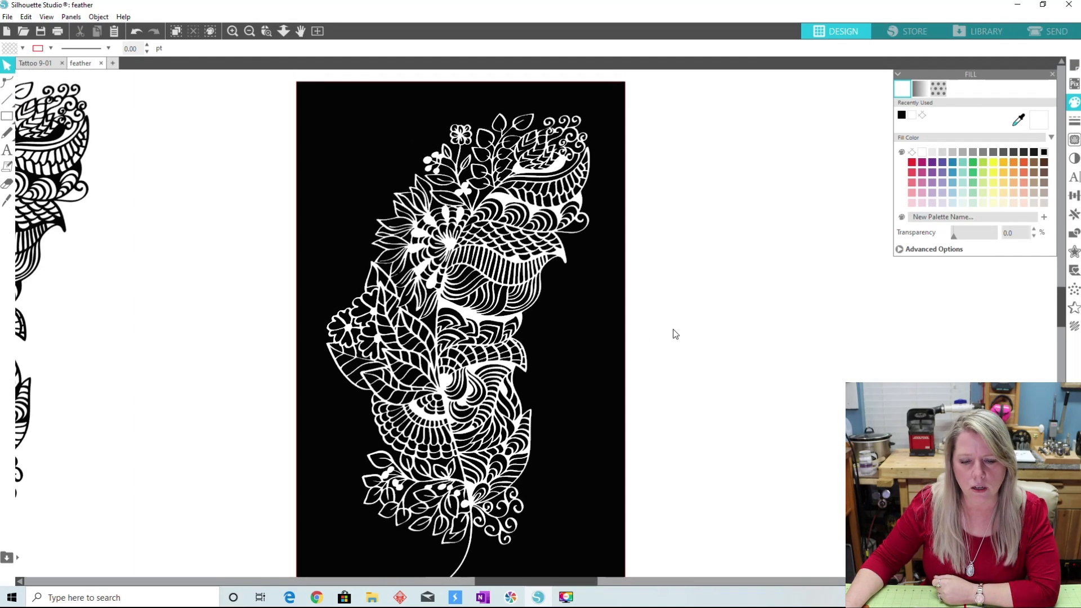
scroll(676, 333, down, 1)
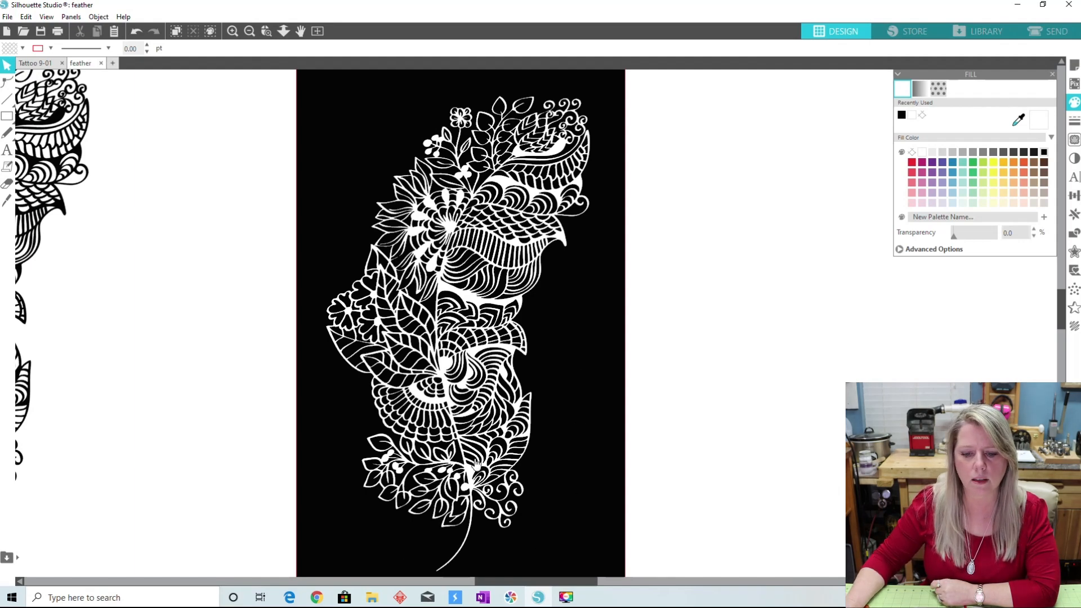
drag(526, 583, 456, 583)
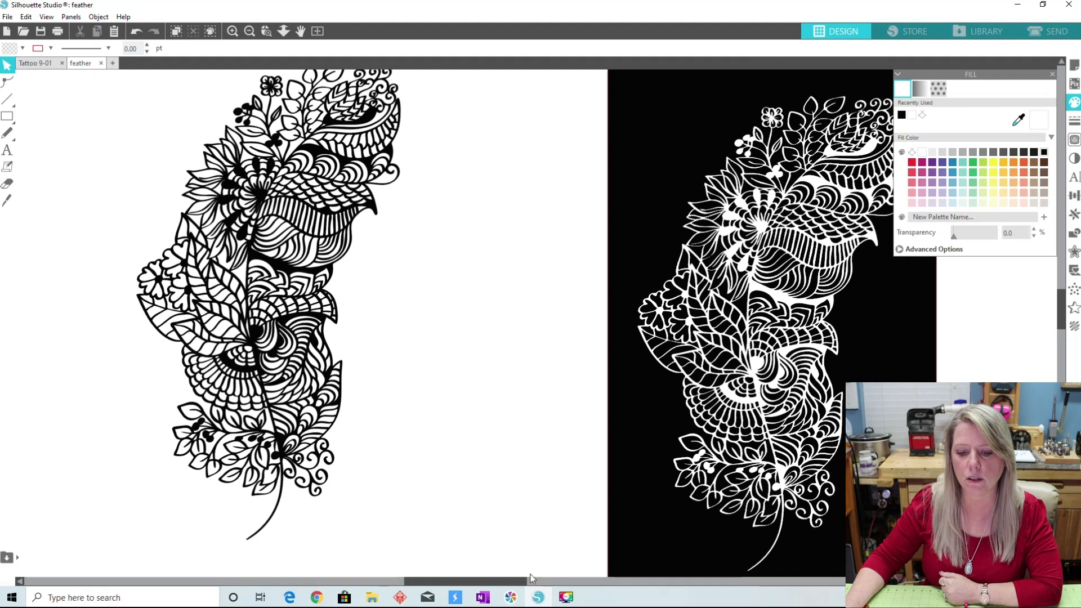
drag(507, 586, 552, 590)
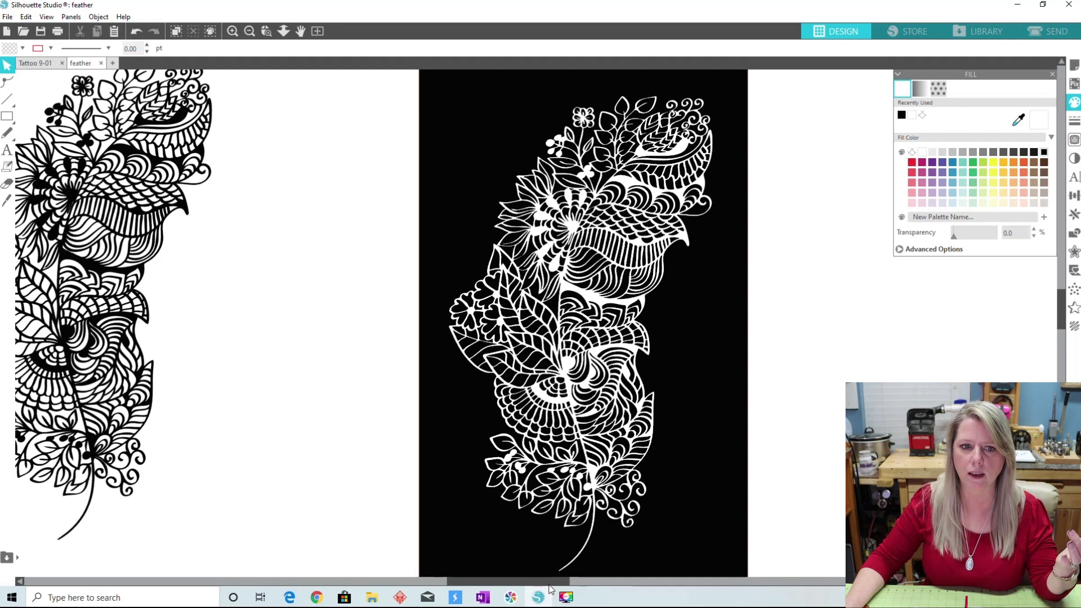
click(249, 30)
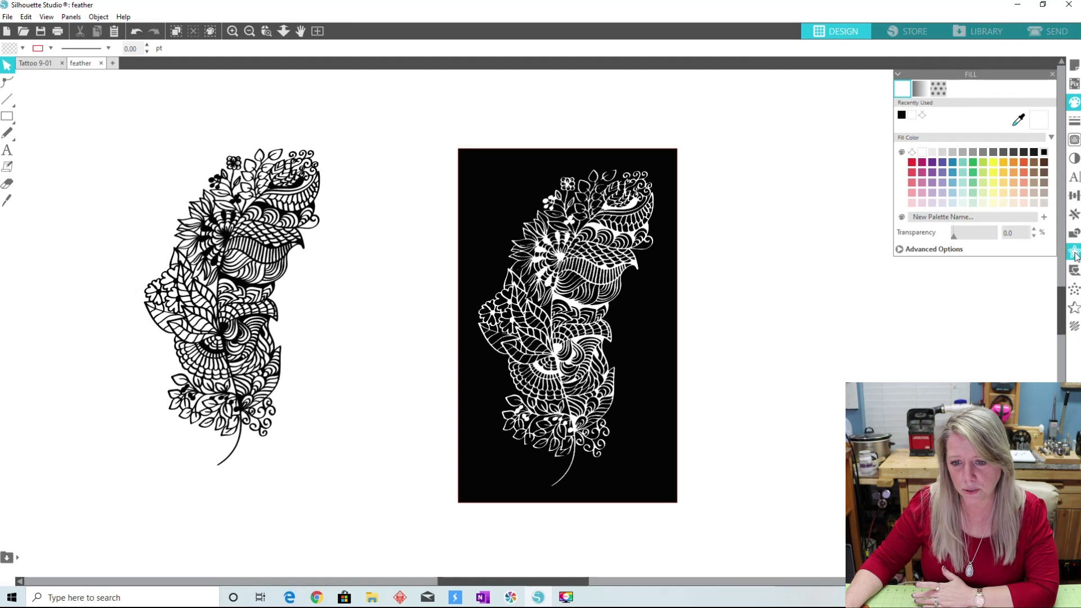
click(586, 257)
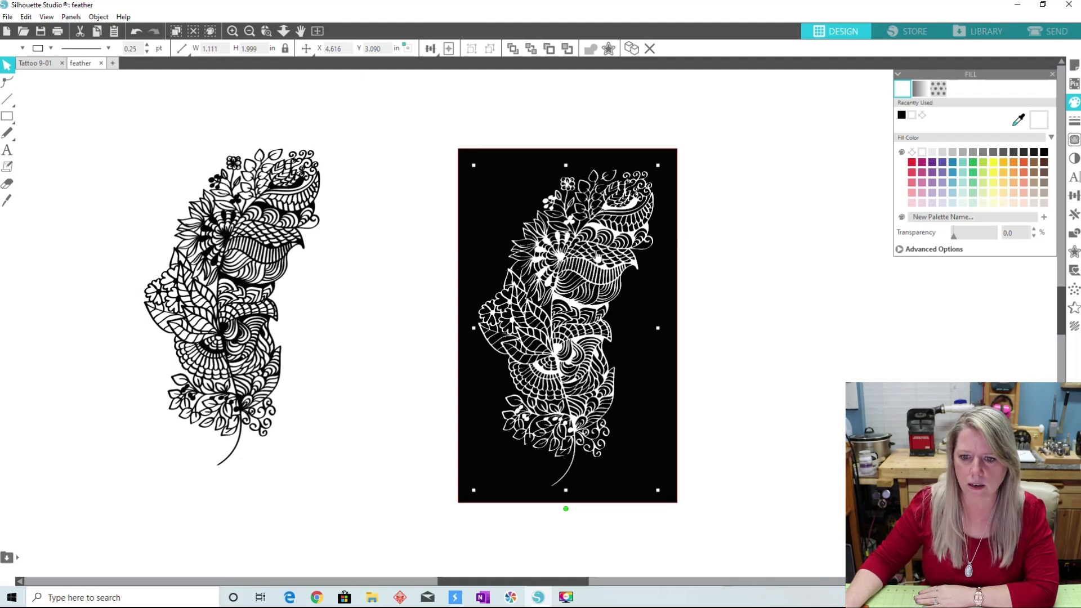
click(1074, 254)
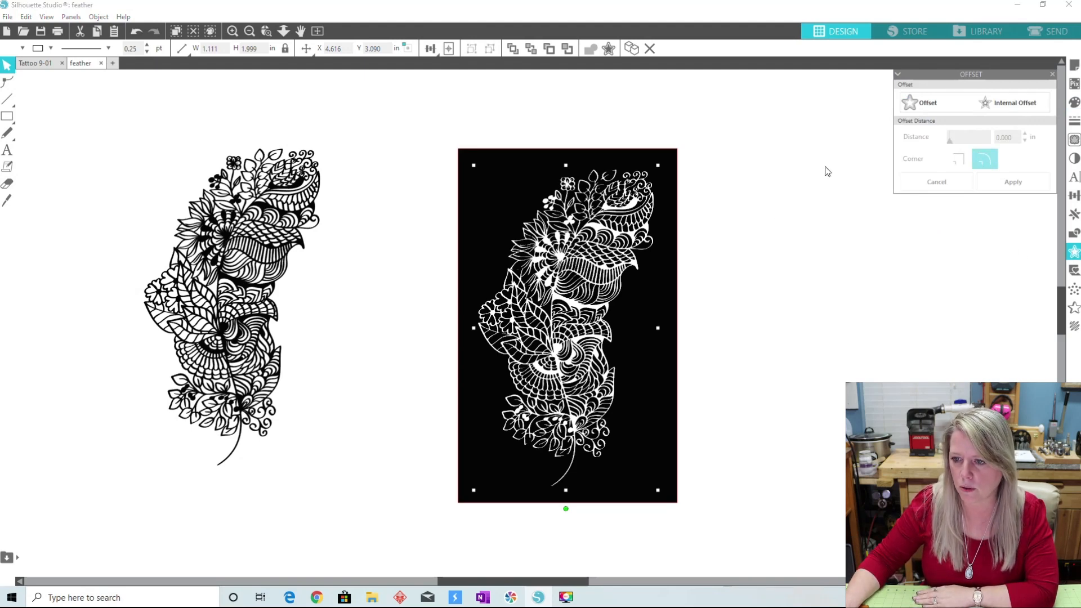
click(920, 103)
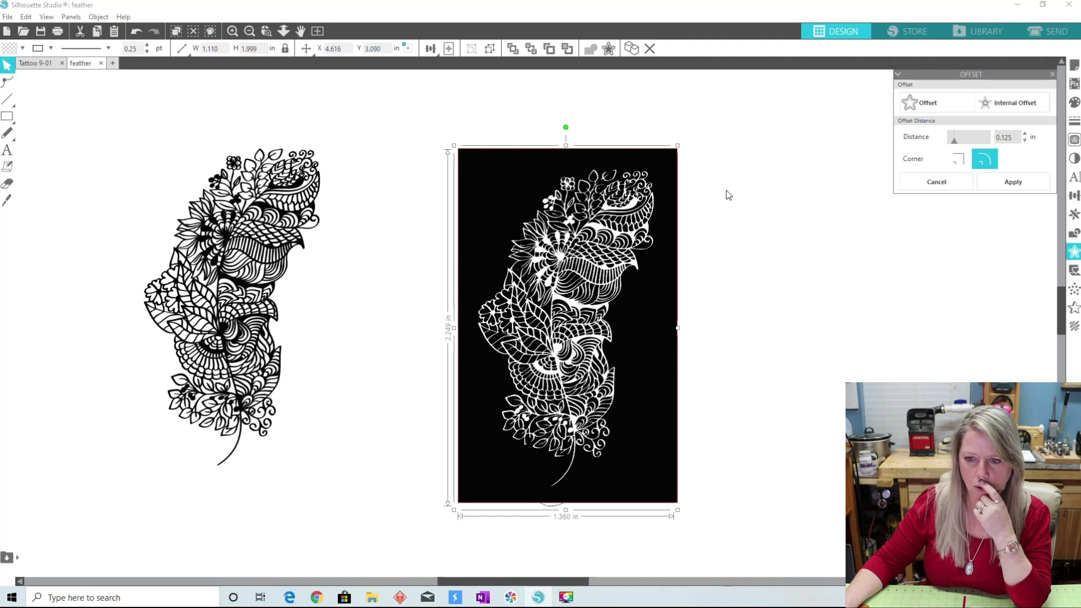
click(924, 182)
Discard the pending offset preview and fill the rectangle behind the white feather with medium grey.
click(513, 163)
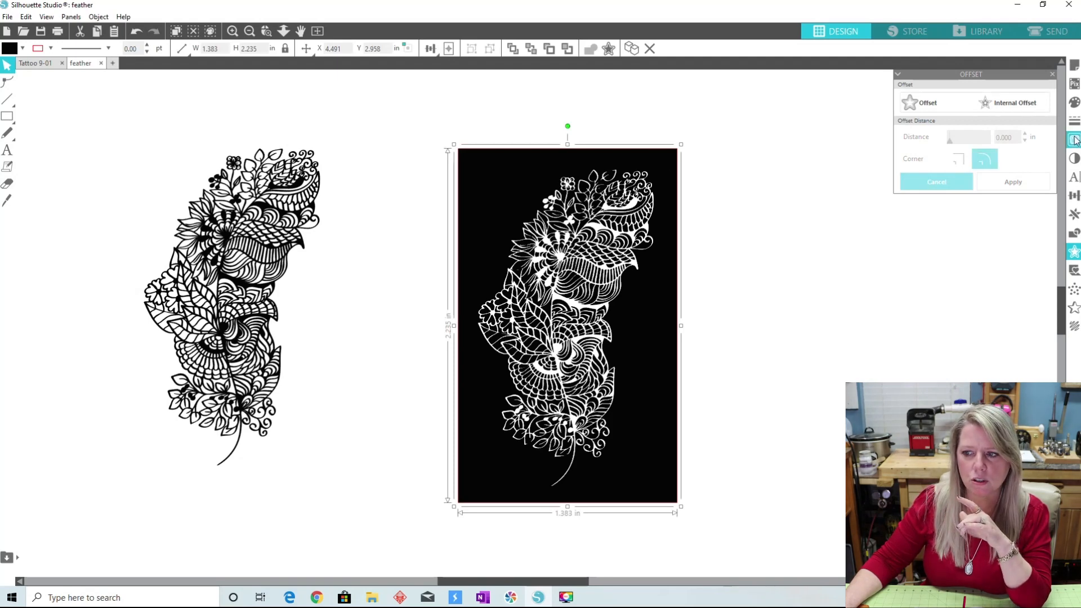
click(1074, 103)
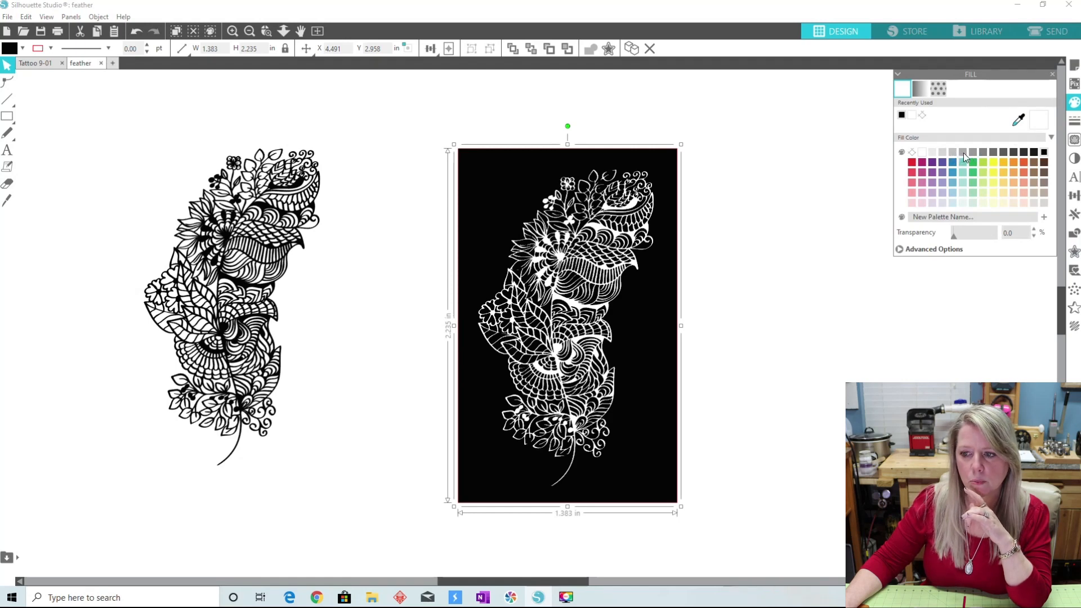
click(962, 153)
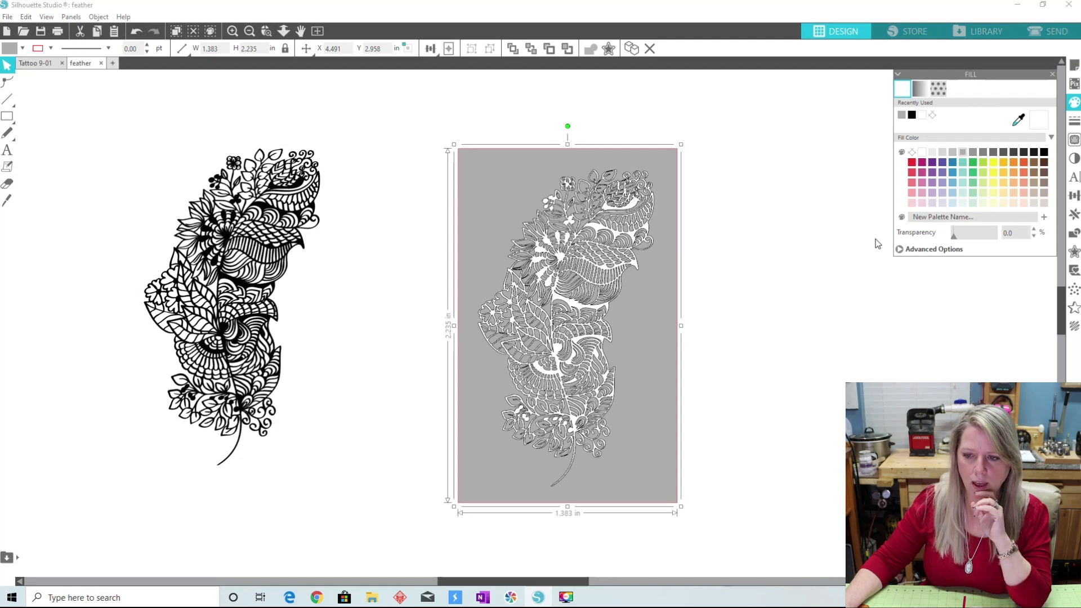
click(848, 247)
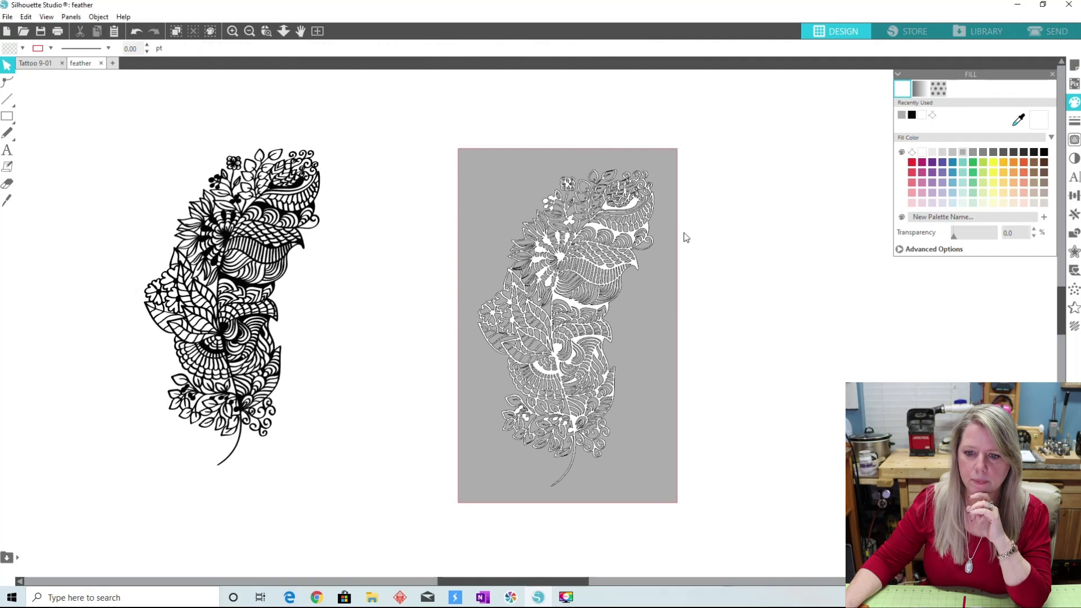
Offset the white feather outward by 0.030 in with rounded corners.
click(611, 246)
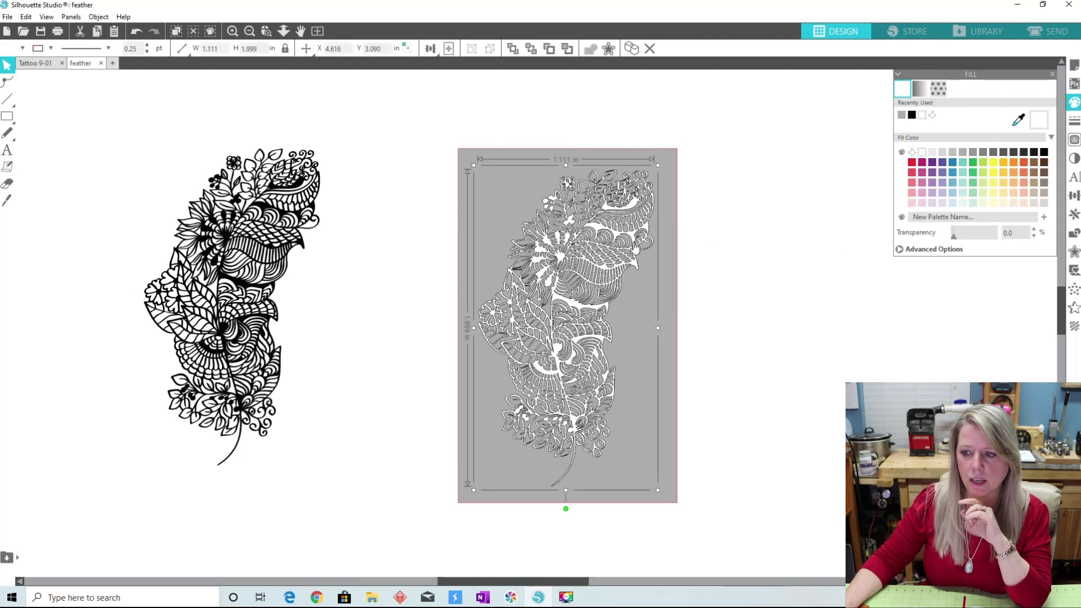
click(1074, 253)
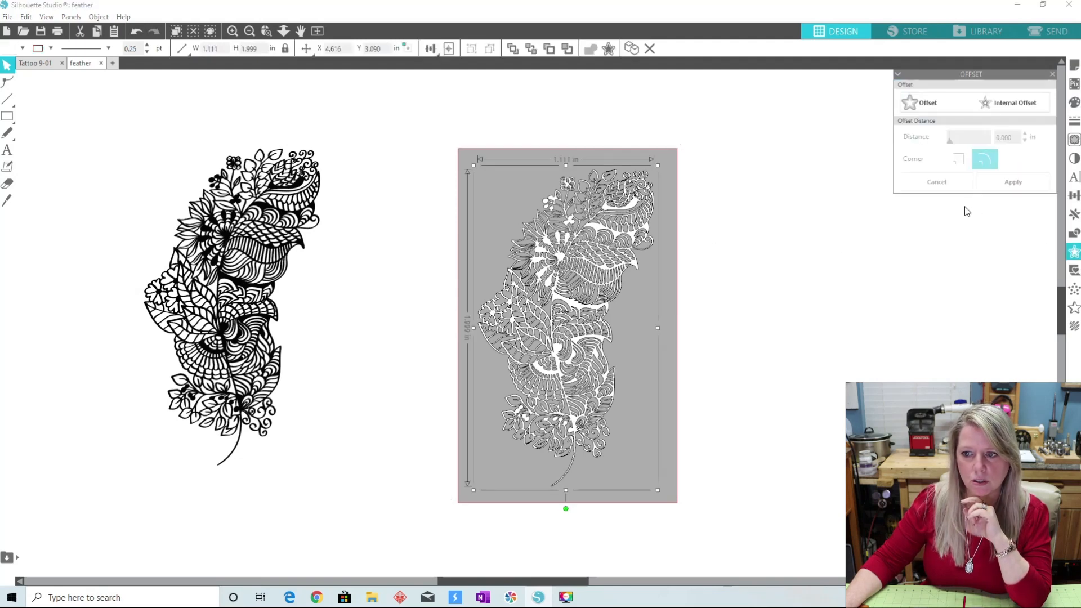
click(924, 106)
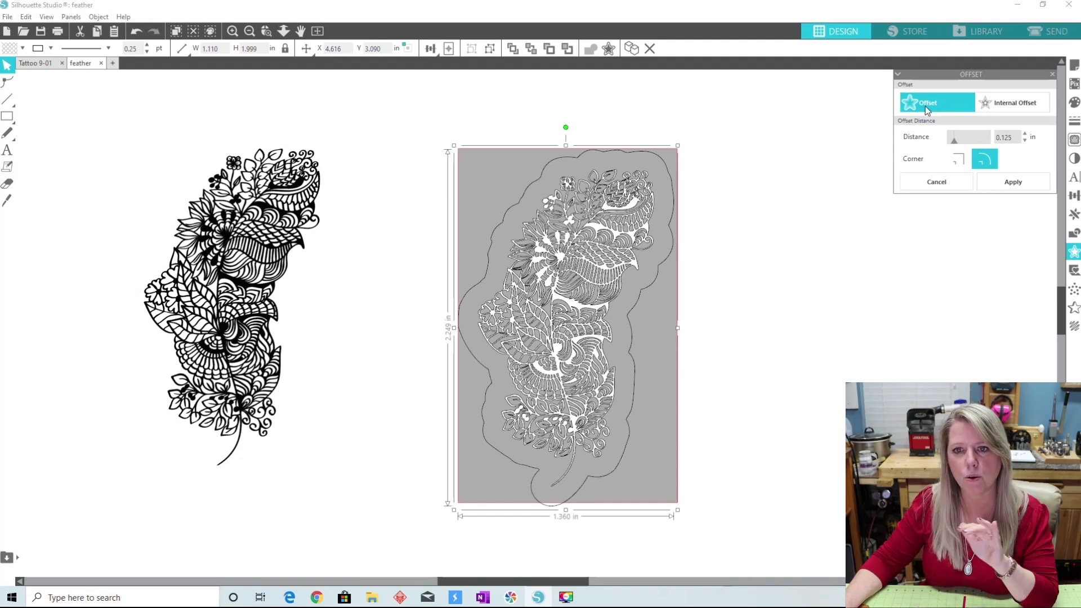
click(1025, 140)
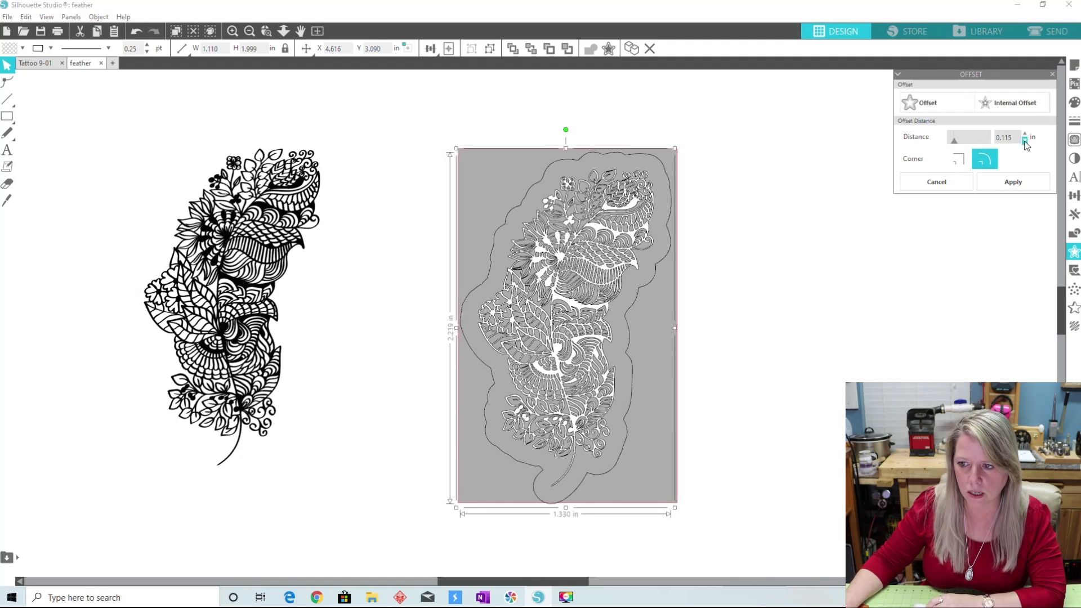
click(1024, 141)
click(1024, 140)
click(1024, 140)
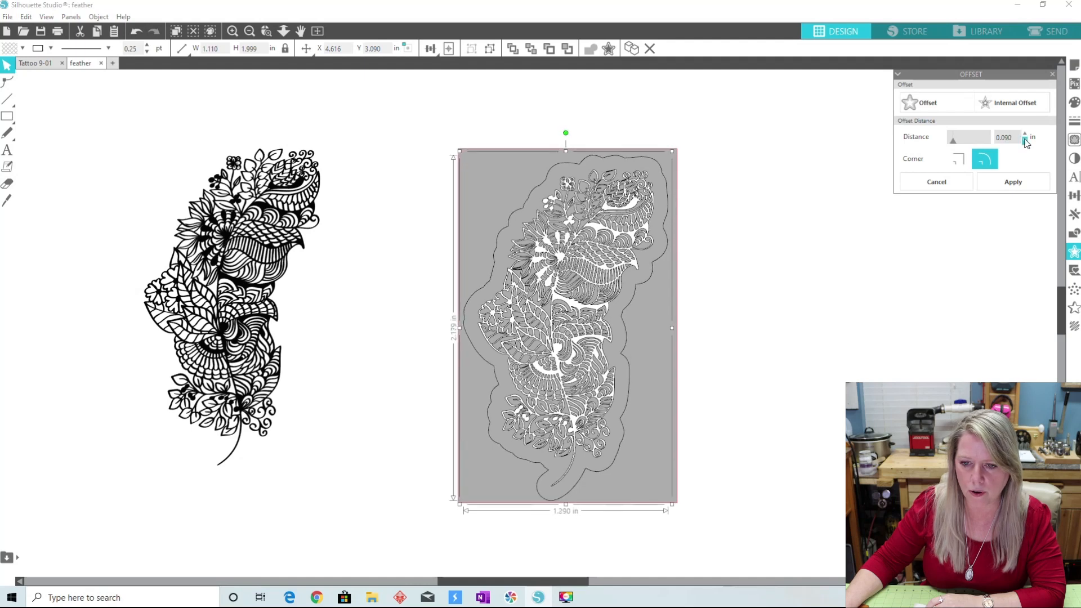
click(1025, 141)
click(1024, 141)
click(1025, 141)
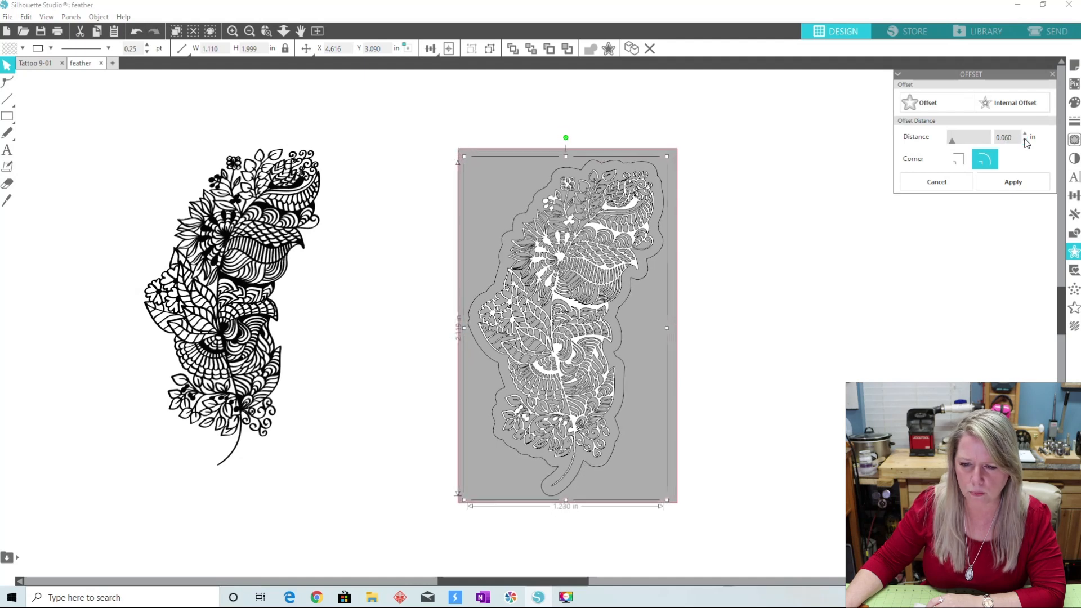
click(1025, 141)
click(1024, 141)
click(1024, 141)
click(1025, 141)
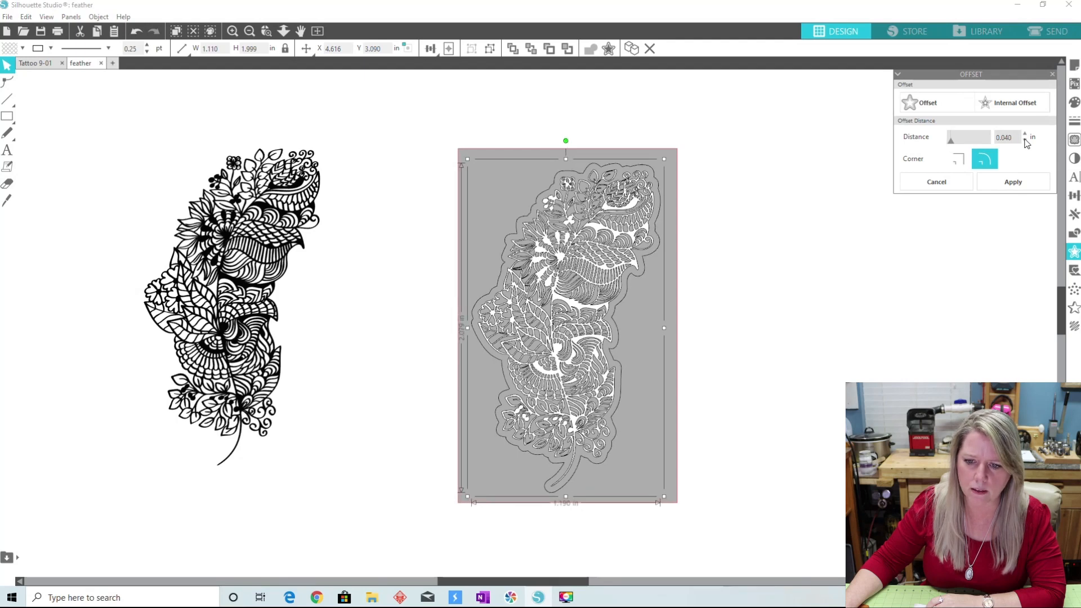
click(1025, 140)
click(1025, 141)
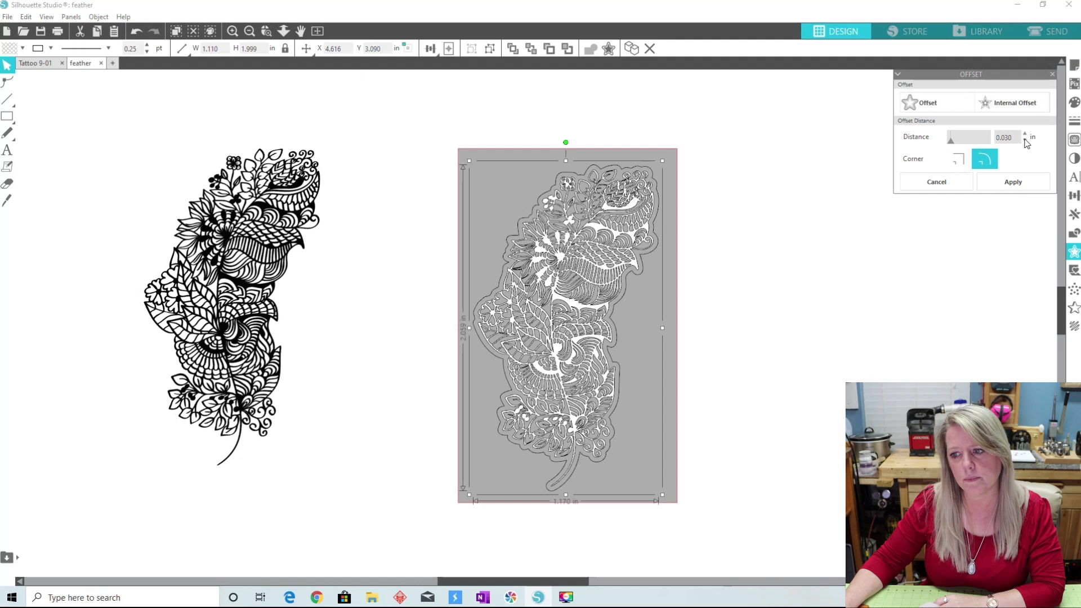
click(1011, 185)
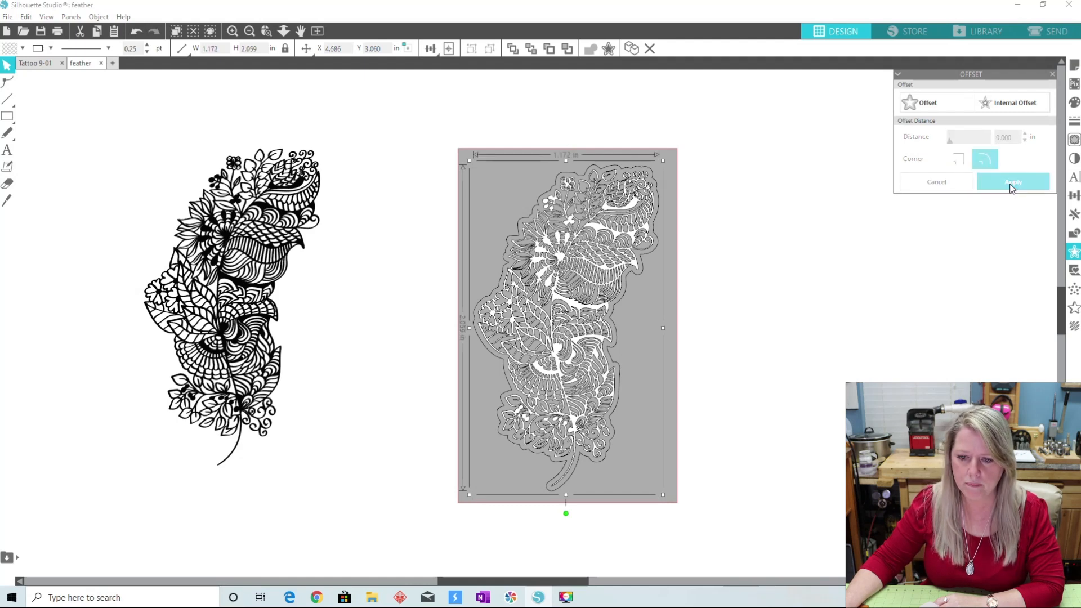
click(712, 229)
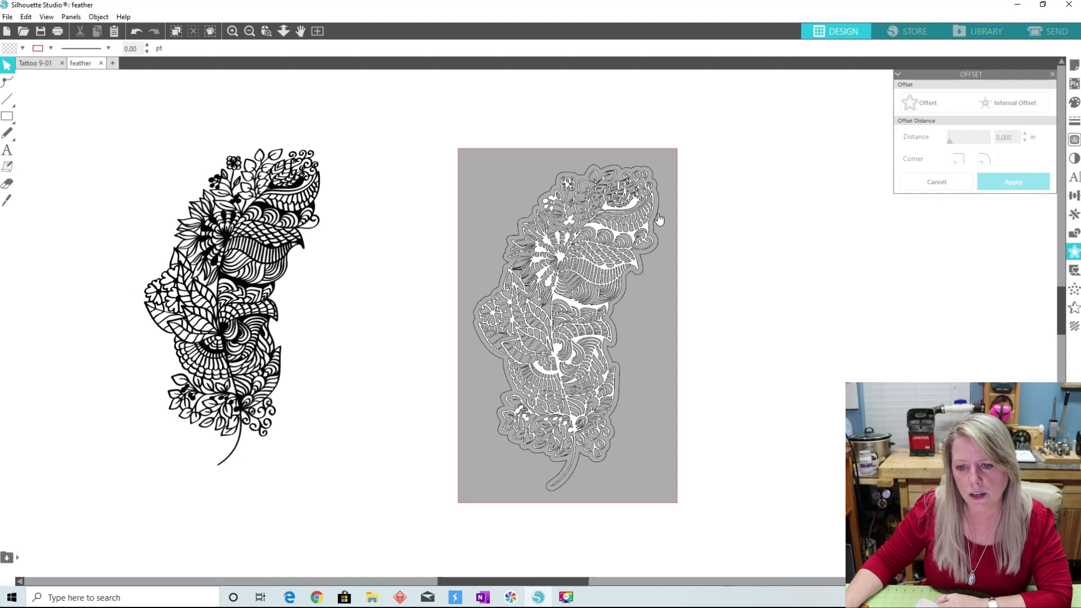
Set the line color of the offset outline around the feather to white.
click(659, 214)
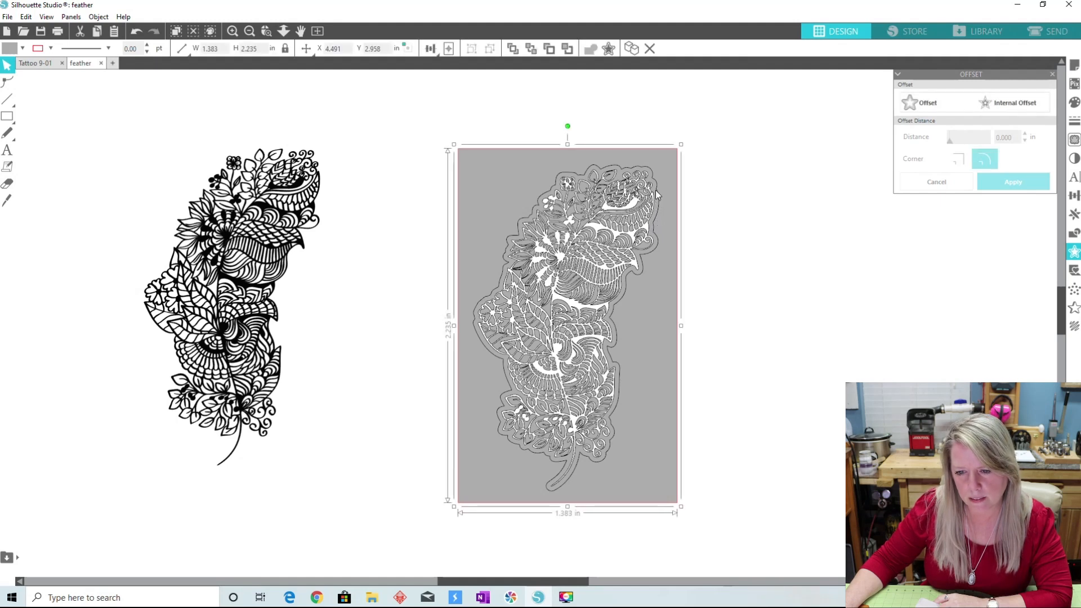
click(717, 201)
click(670, 191)
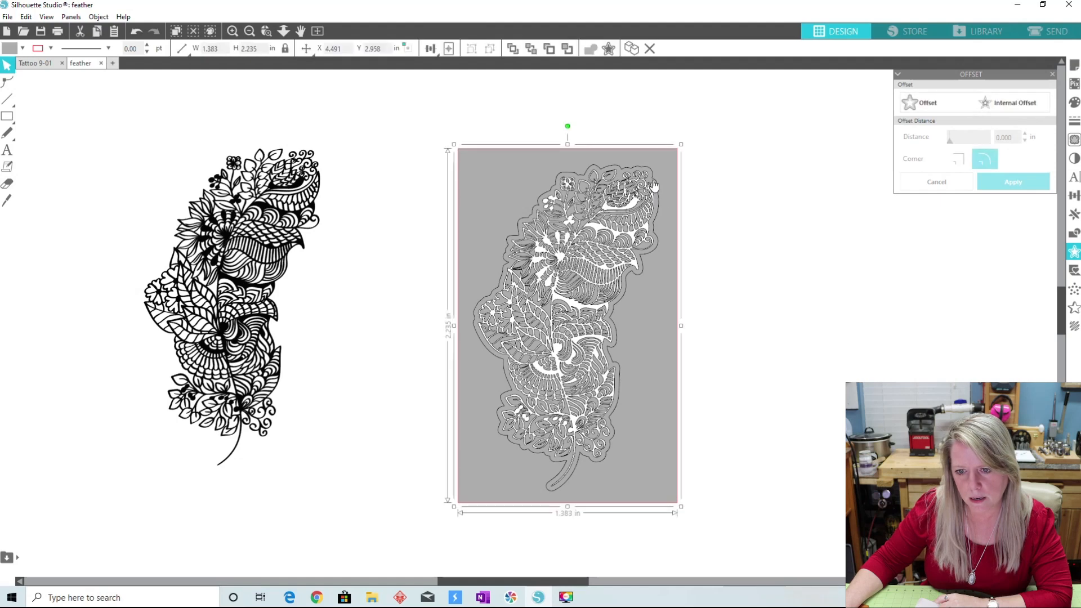
click(653, 179)
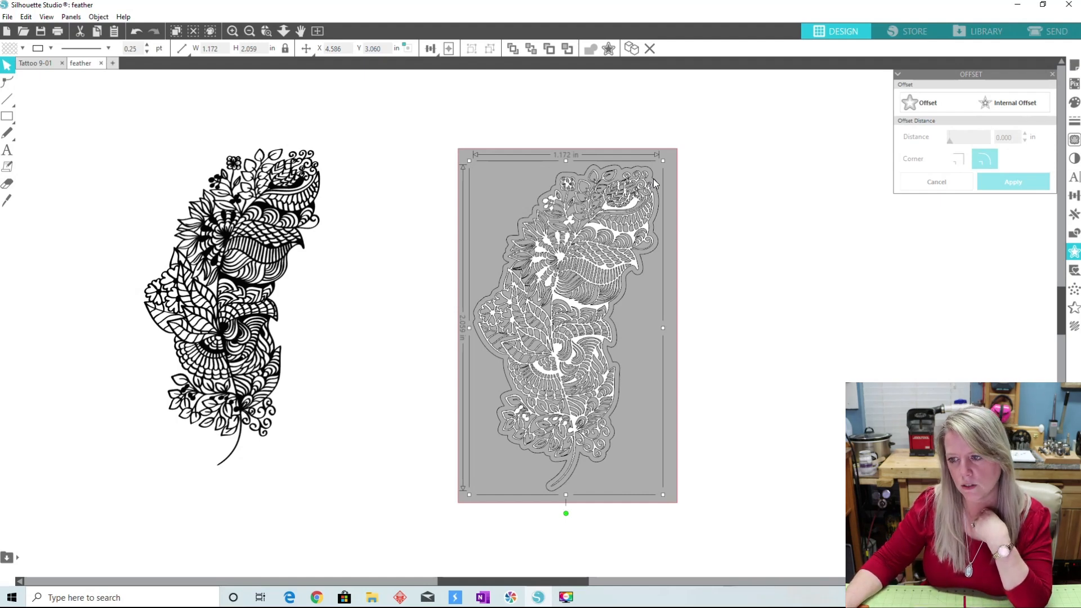
click(1075, 122)
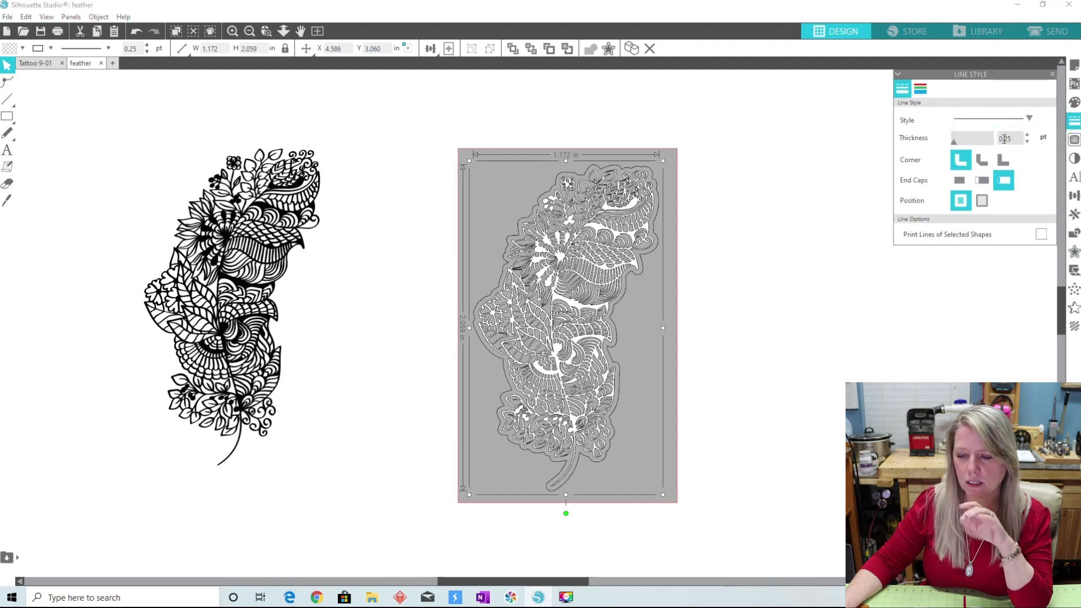
click(922, 90)
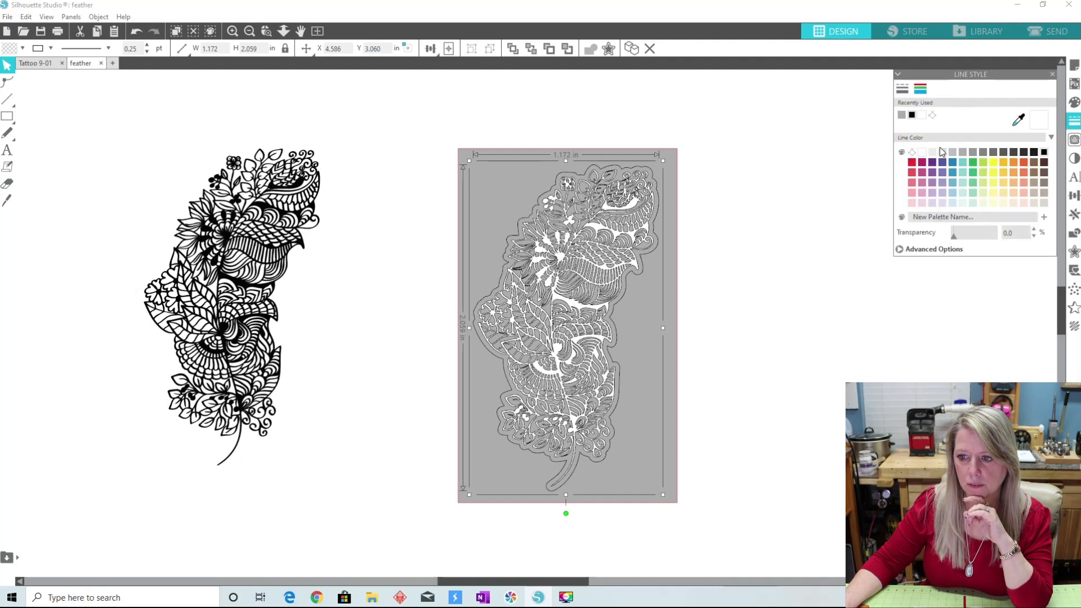
click(923, 153)
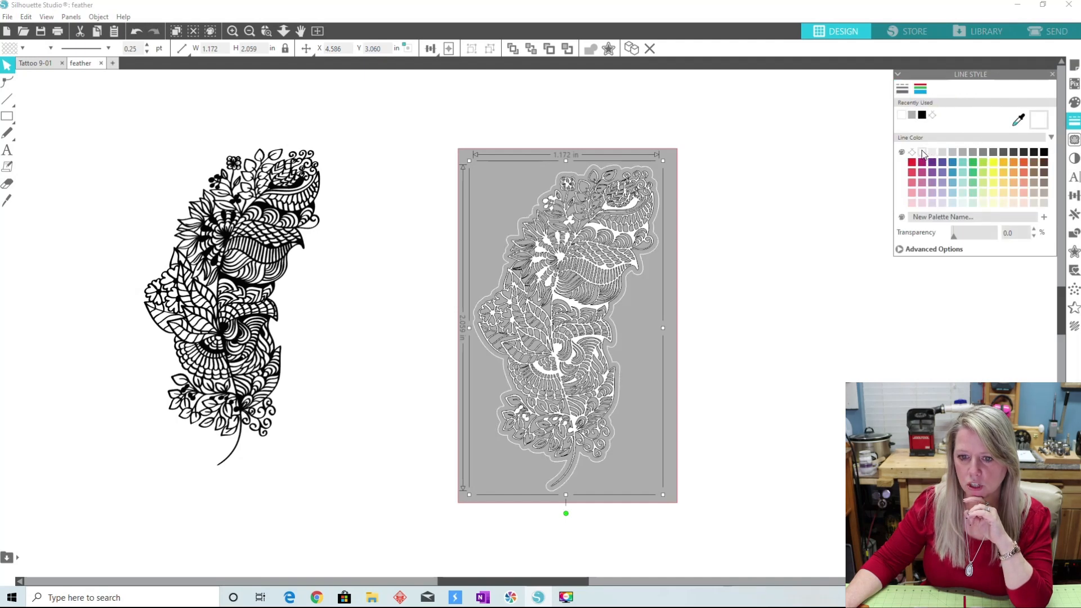
click(902, 90)
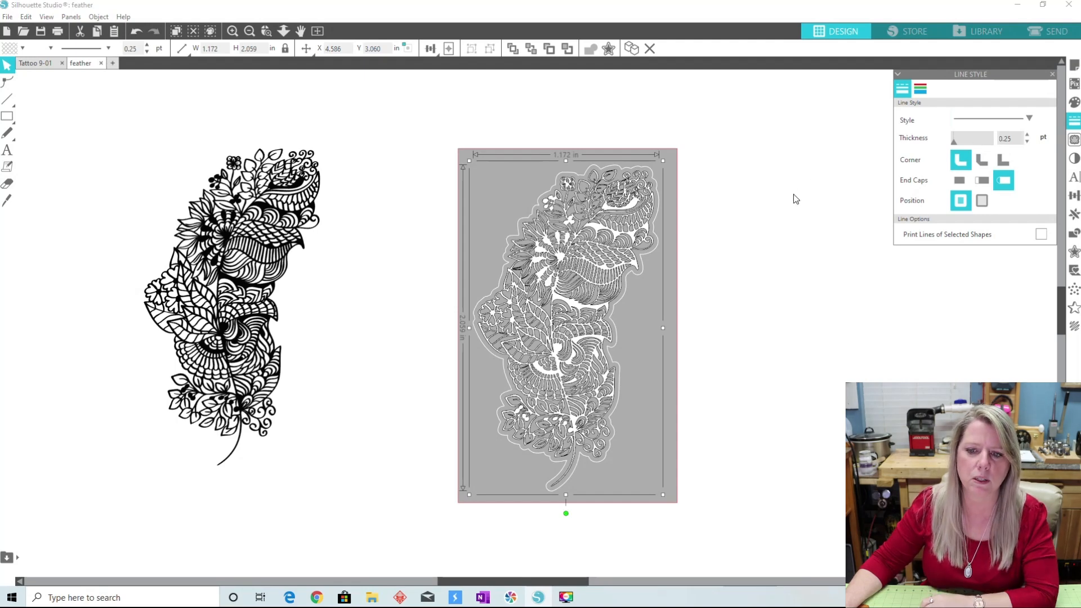
Fill the grey rectangle behind the outlined feather with solid black.
click(676, 229)
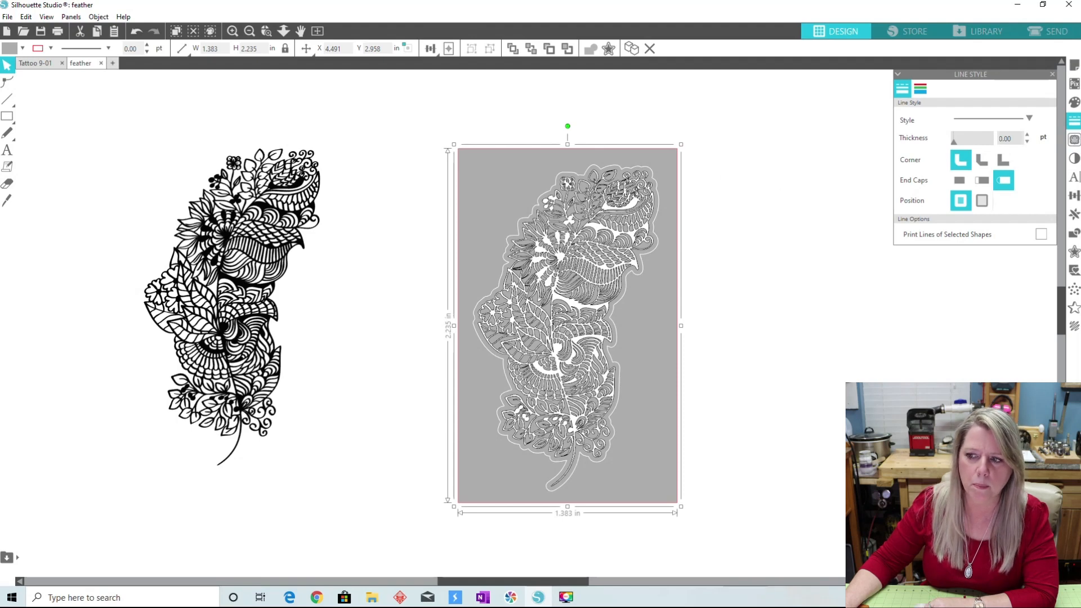
click(1073, 103)
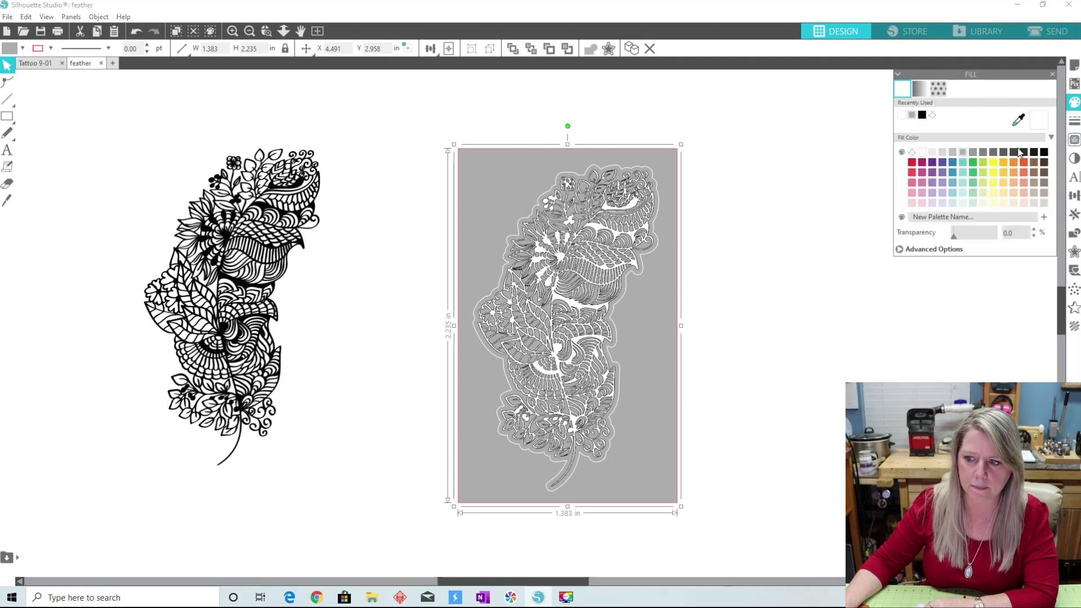
click(1044, 152)
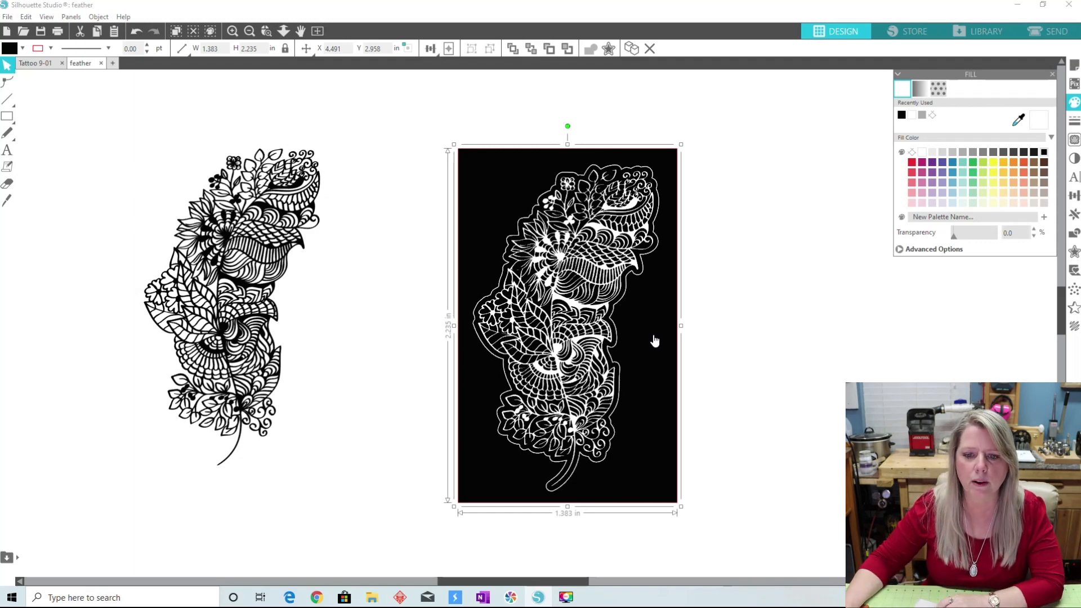
click(418, 138)
drag(418, 137, 505, 307)
drag(602, 480, 710, 537)
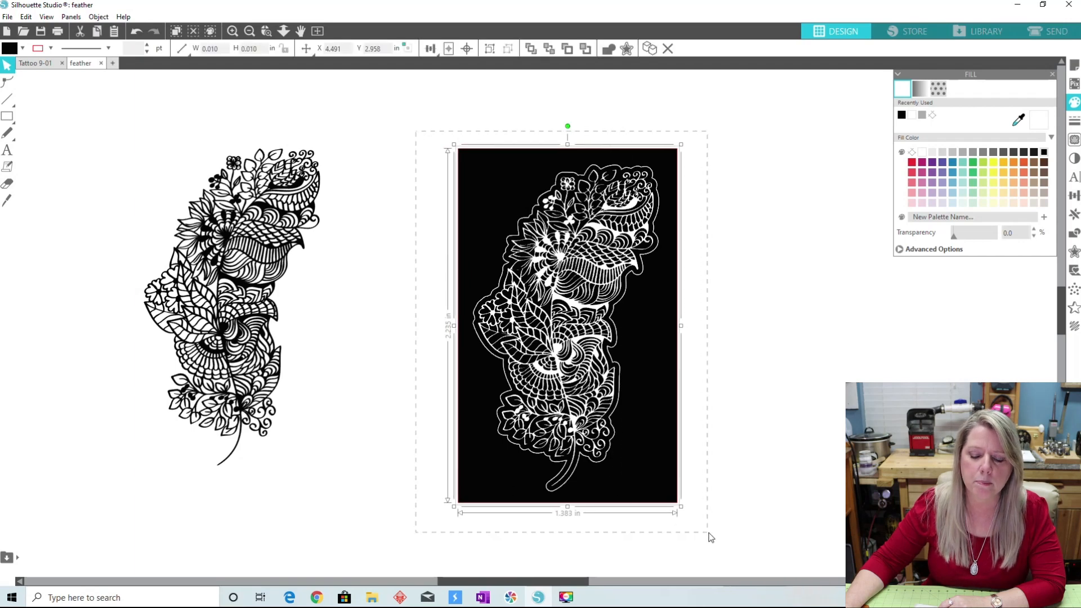
click(709, 521)
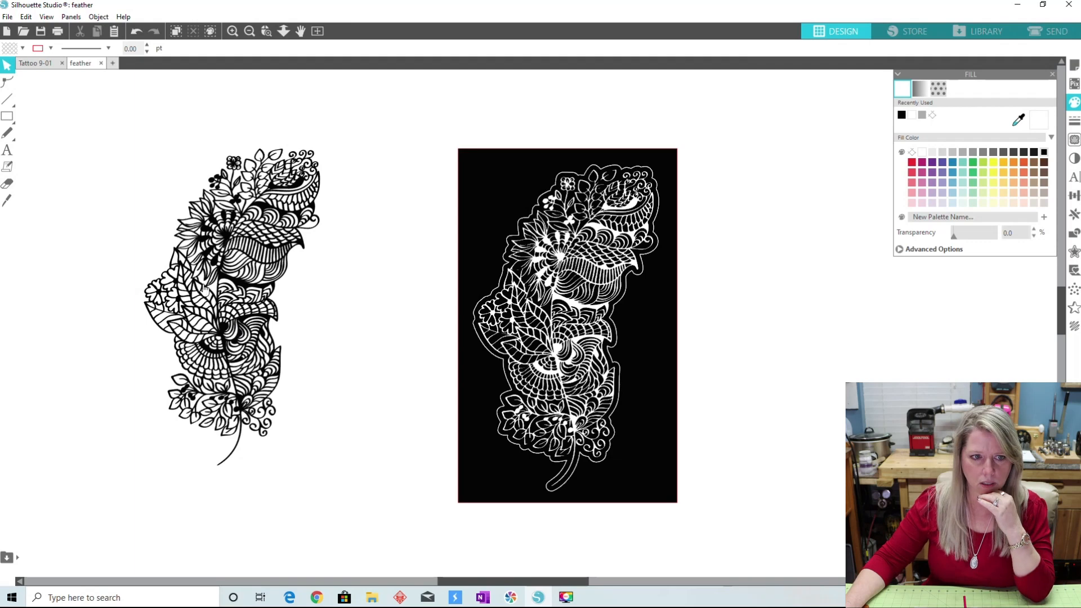
Create a new drawing and open owl2.dxf from the owl2 folder inside Silhouette Video.
click(113, 65)
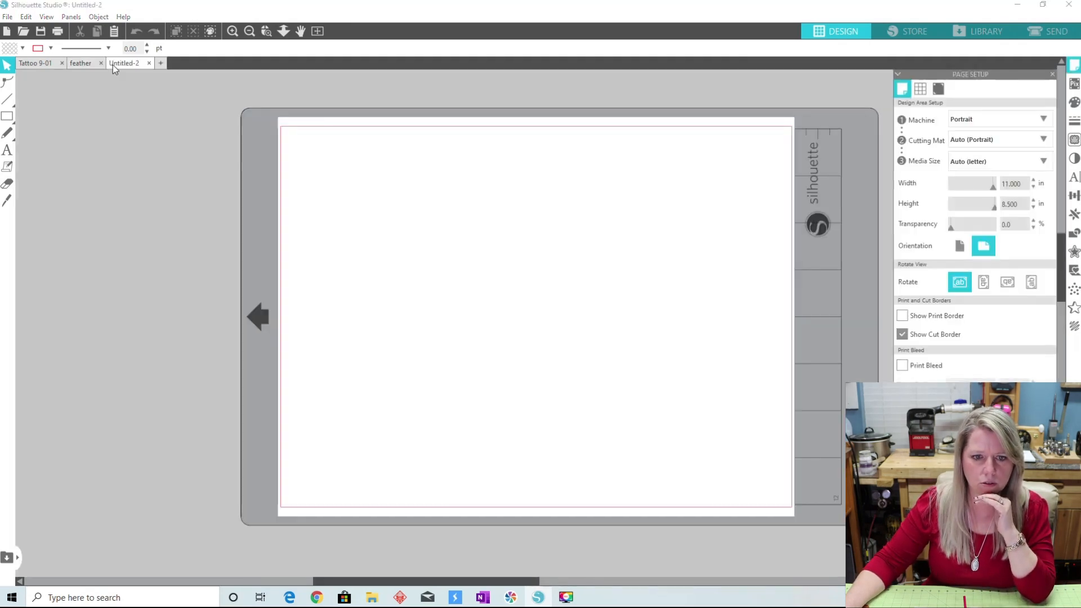
click(7, 17)
click(32, 59)
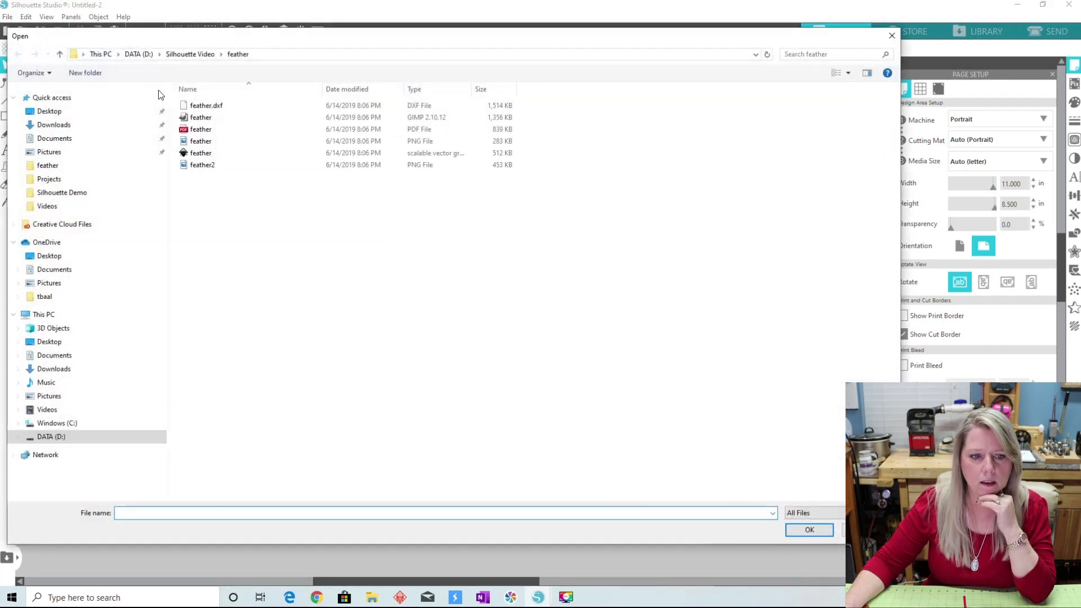
click(190, 54)
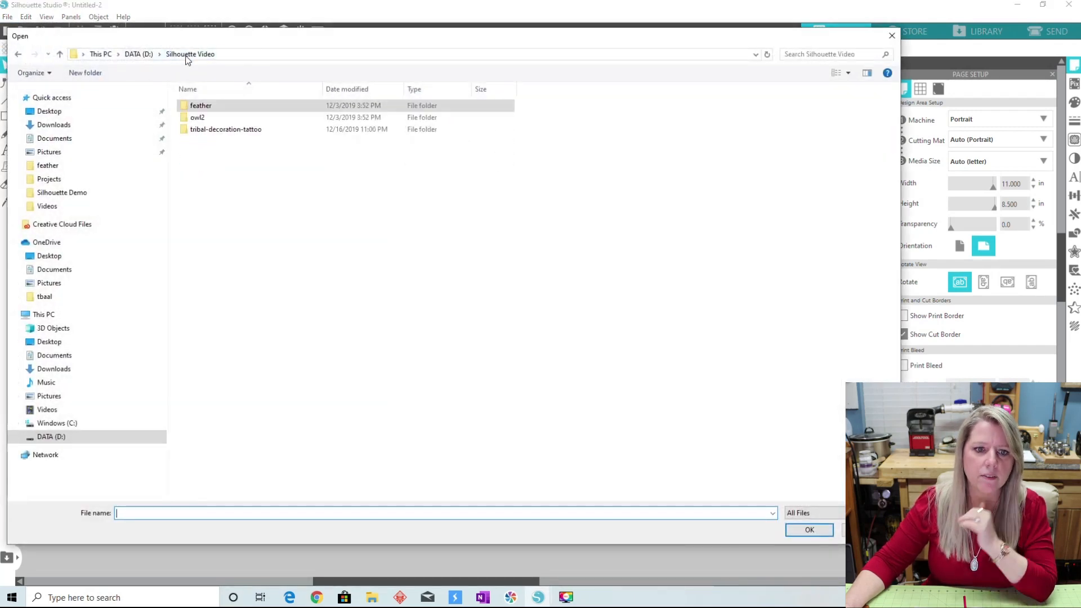
double_click(197, 117)
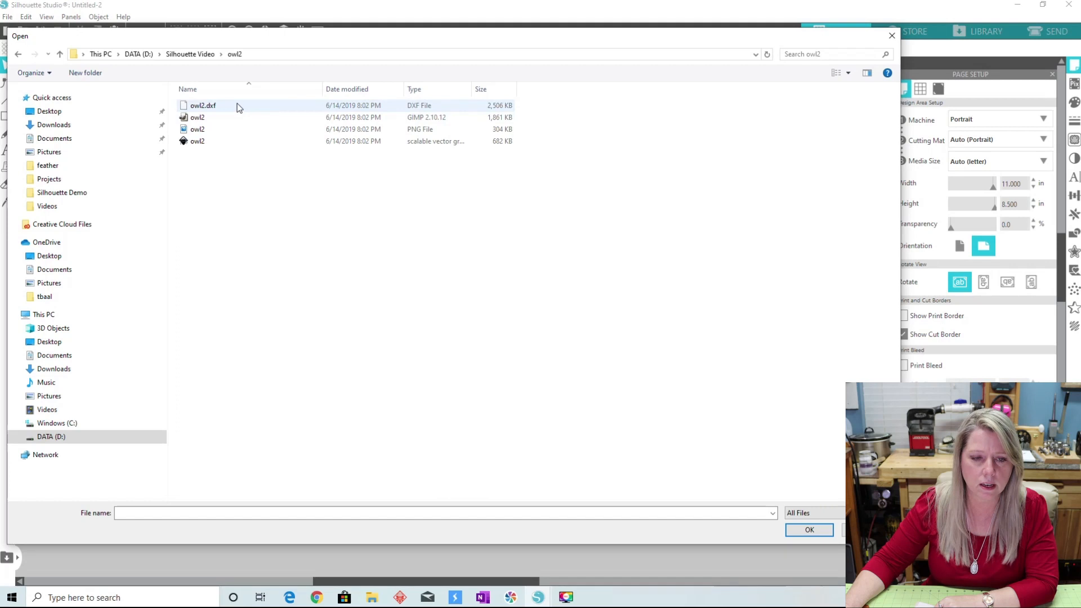
double_click(202, 107)
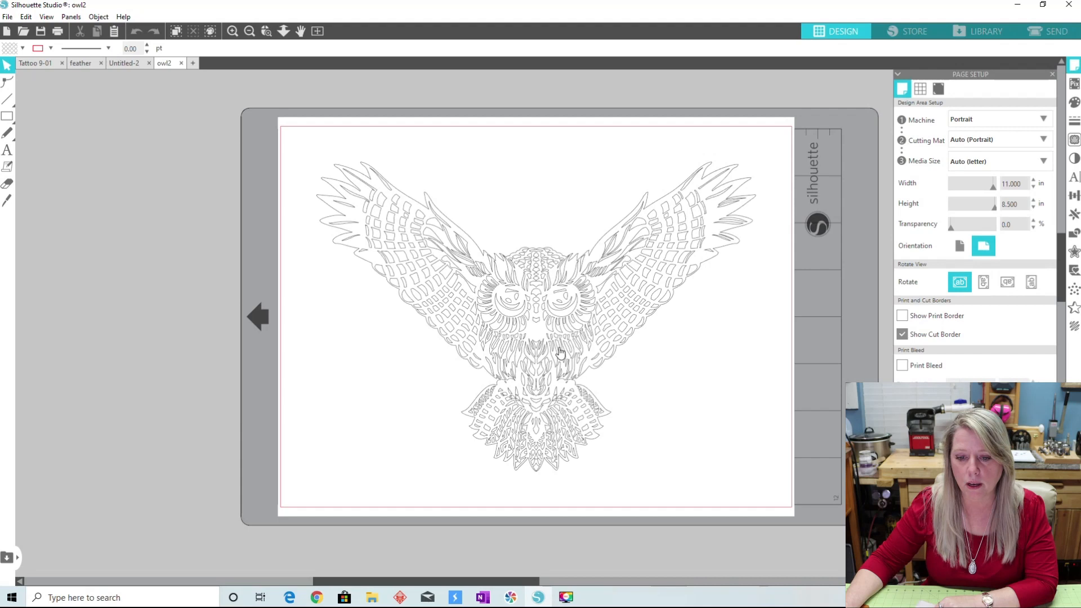
Select all the separate pieces of the owl and combine them into one compound path.
click(593, 341)
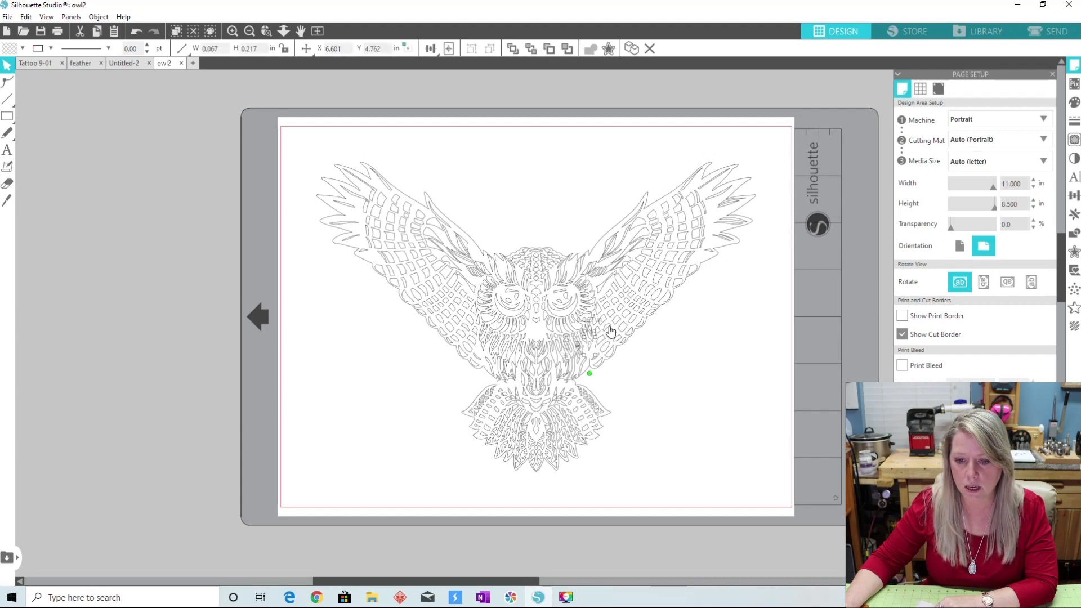
click(610, 332)
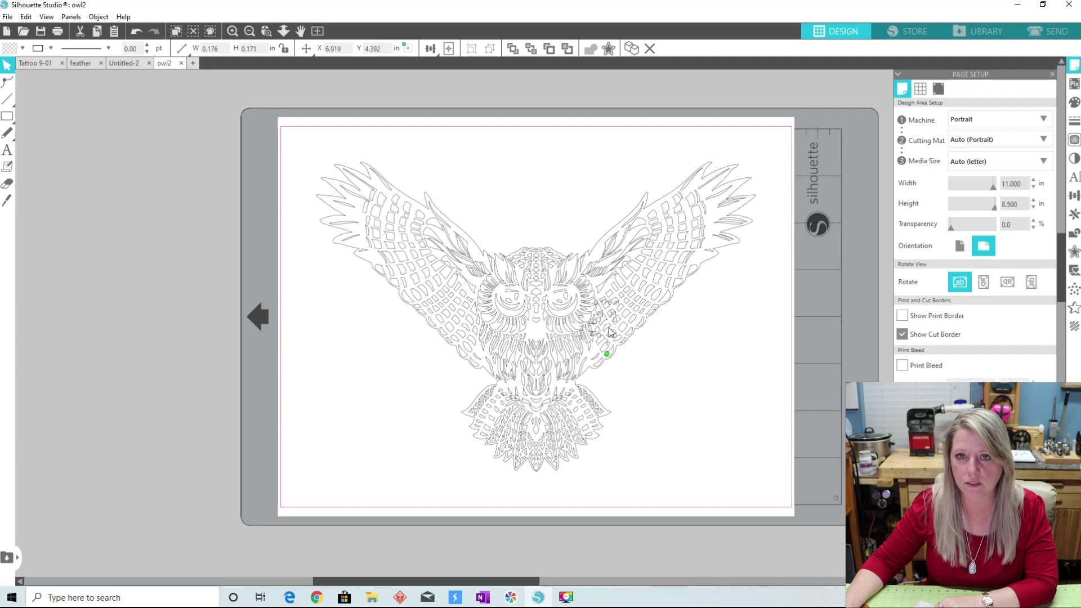
click(758, 473)
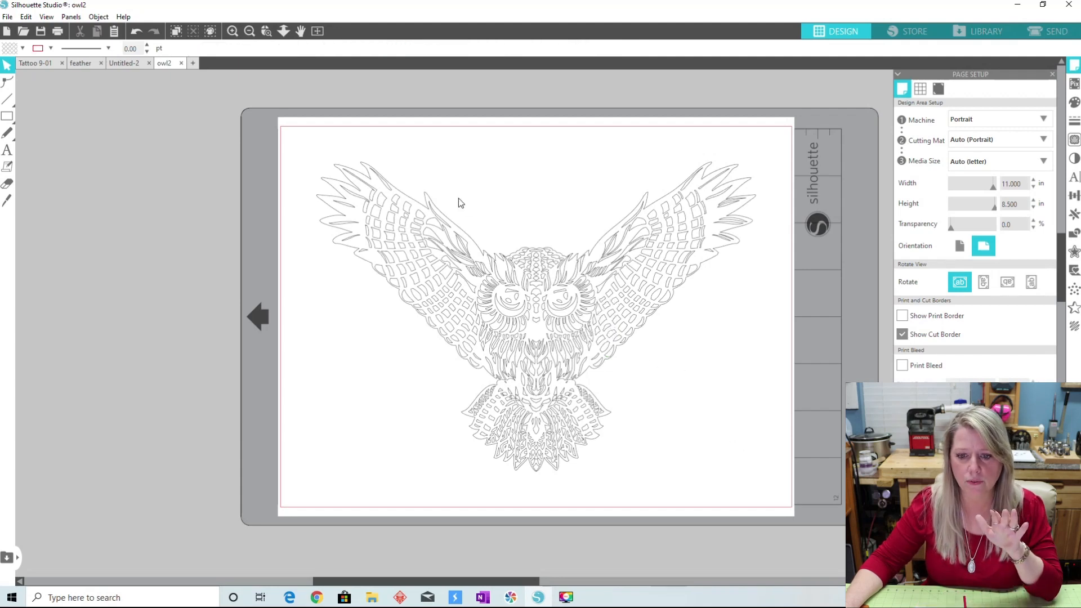
drag(291, 134, 788, 502)
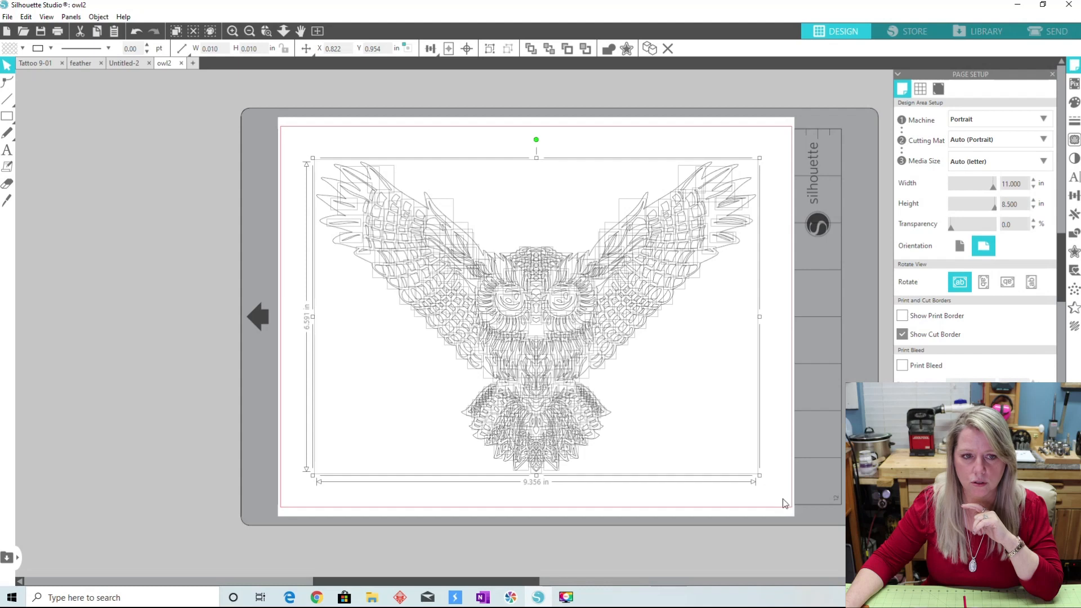
click(98, 17)
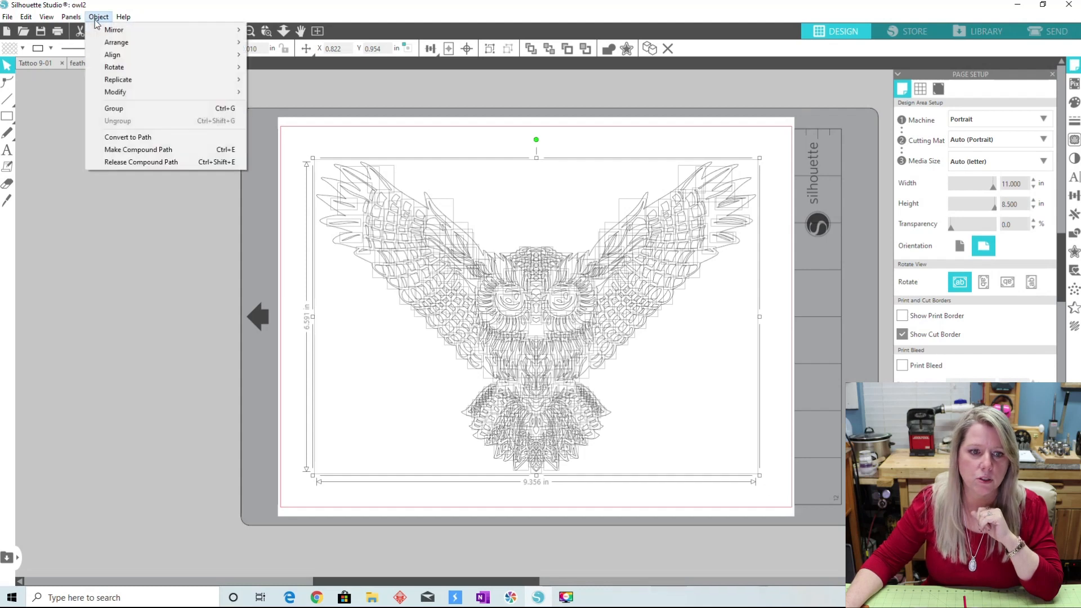
click(136, 150)
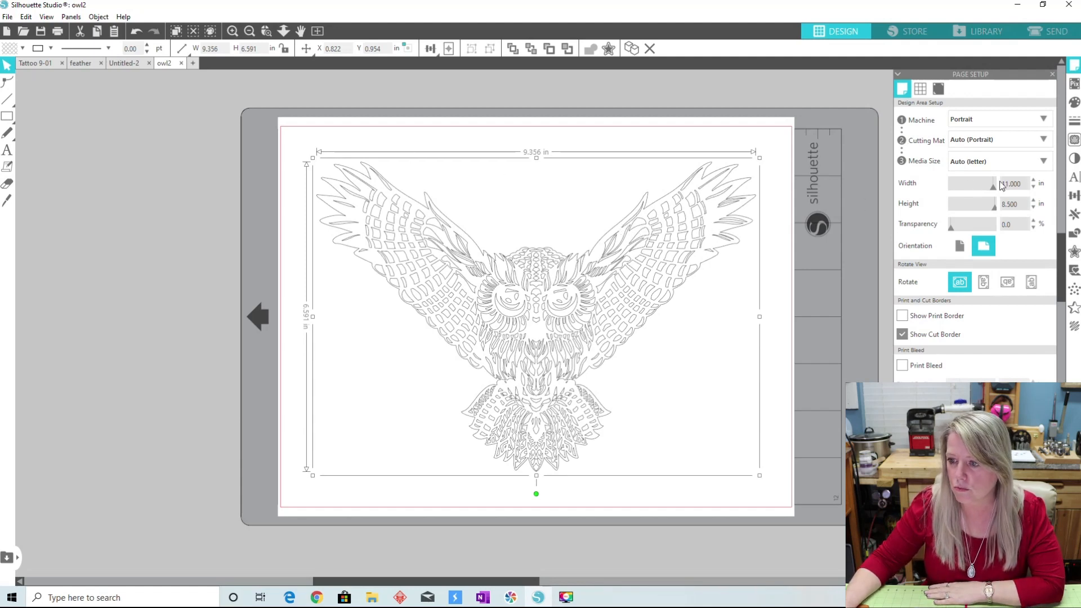
Fill the owl compound path with solid black.
click(1074, 160)
click(1074, 159)
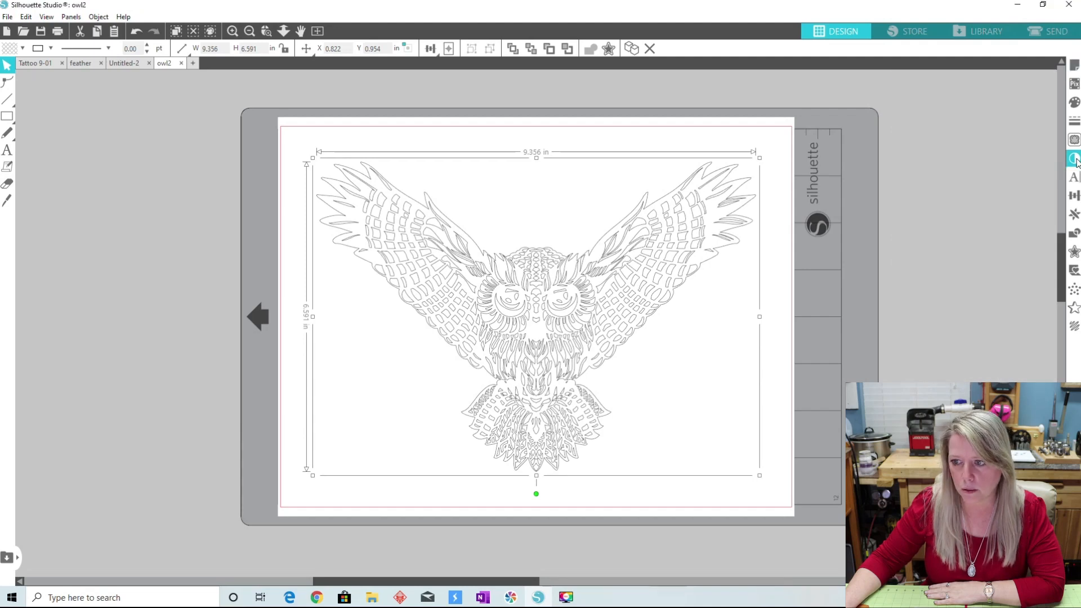
click(1074, 105)
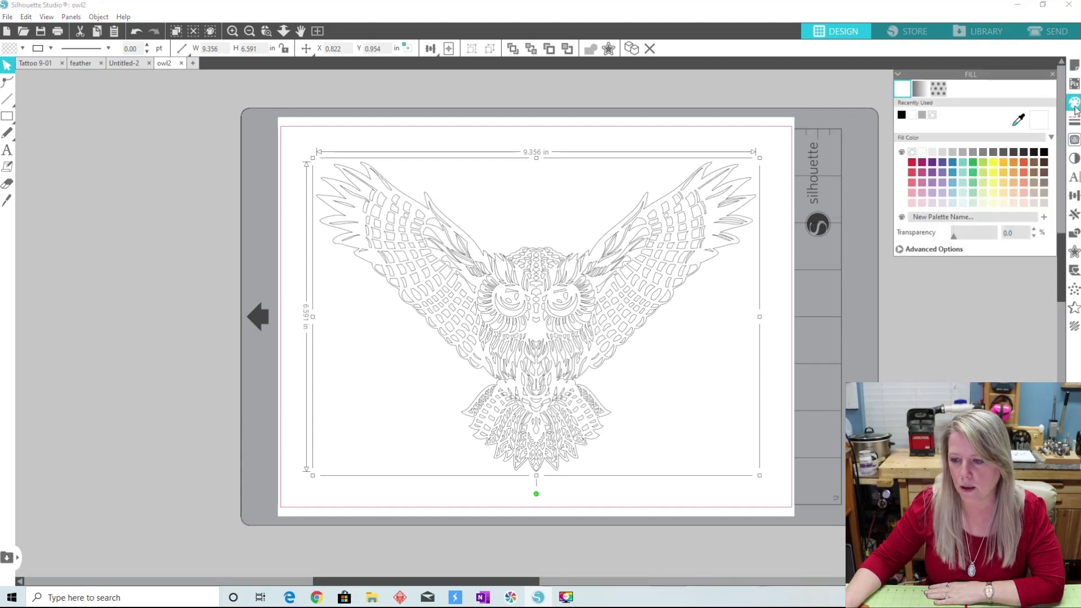
click(1043, 152)
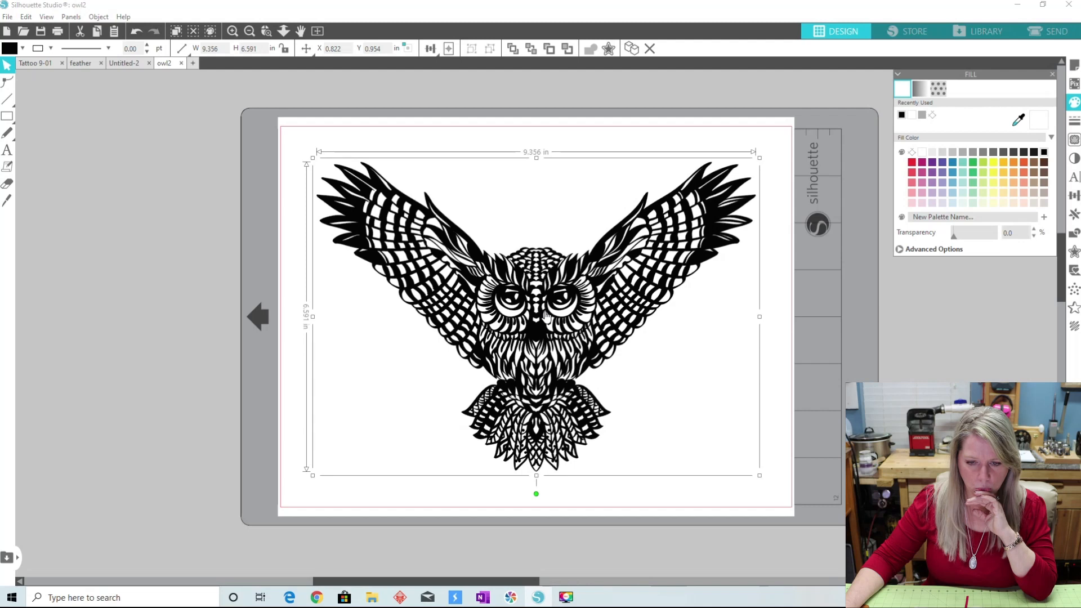
Move the black owl off the page beside the mat, and place a pasted copy of it on the page.
drag(545, 315, 38, 282)
right_click(120, 253)
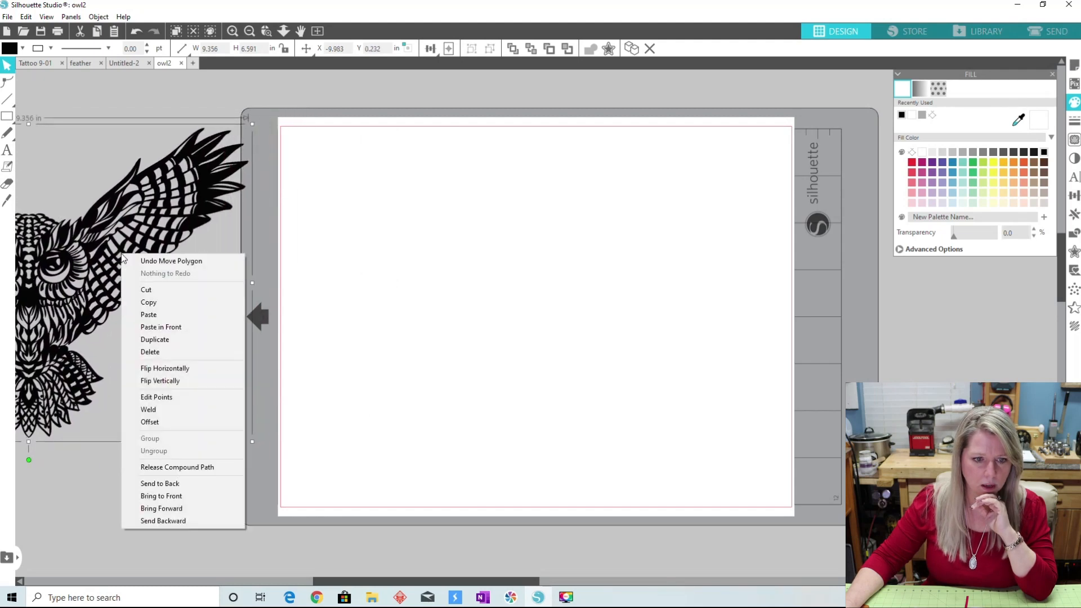
click(164, 301)
right_click(498, 291)
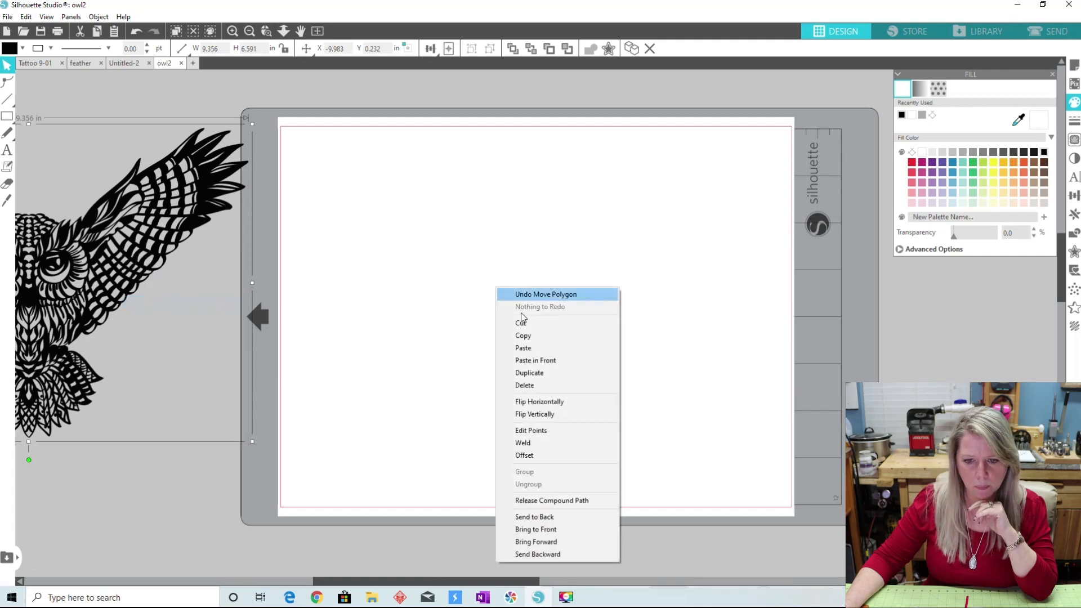
click(553, 349)
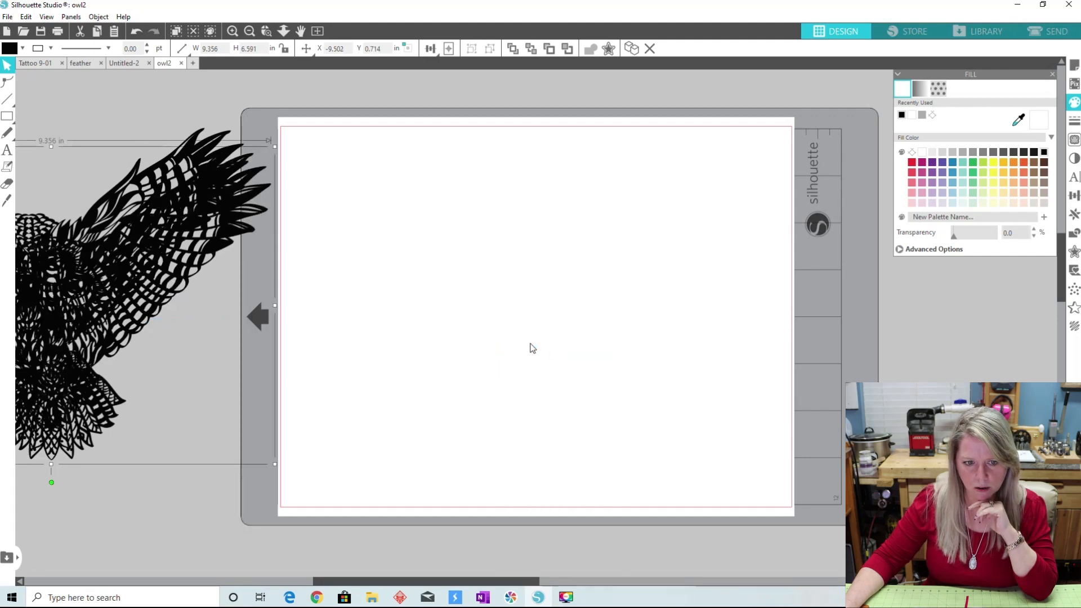
drag(187, 257, 665, 269)
drag(134, 226, 90, 201)
click(329, 266)
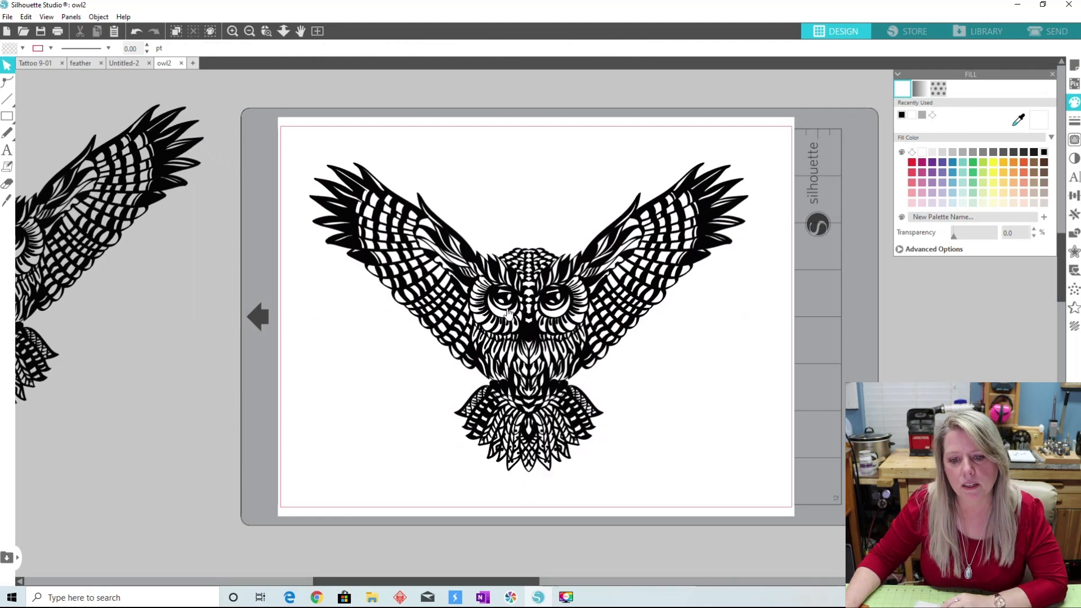
Resize the owl copy on the page to 2.25 in wide with its aspect ratio locked.
click(550, 315)
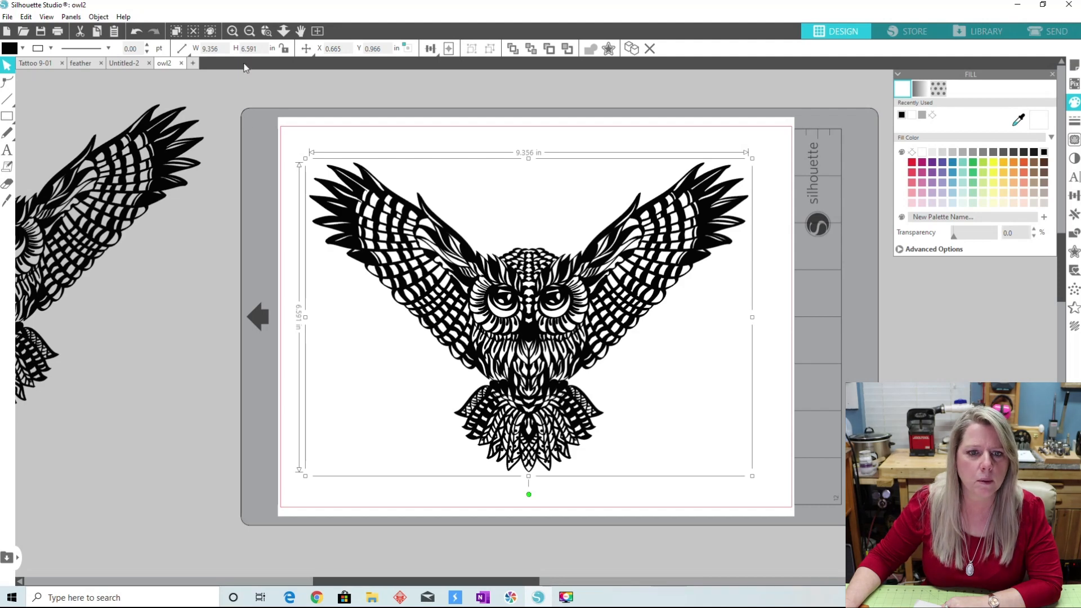
click(285, 50)
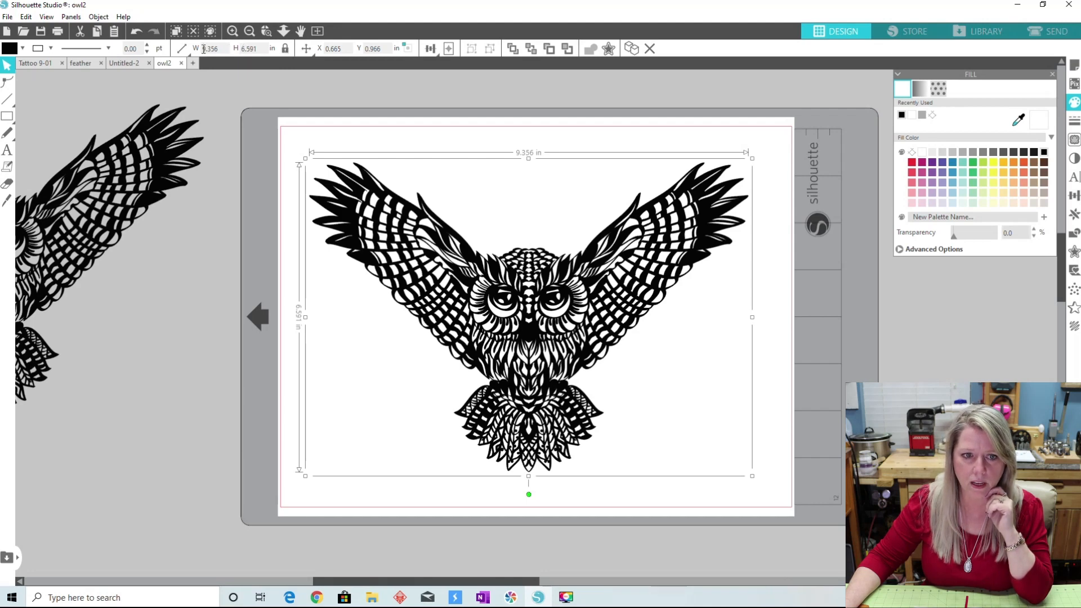
click(216, 49)
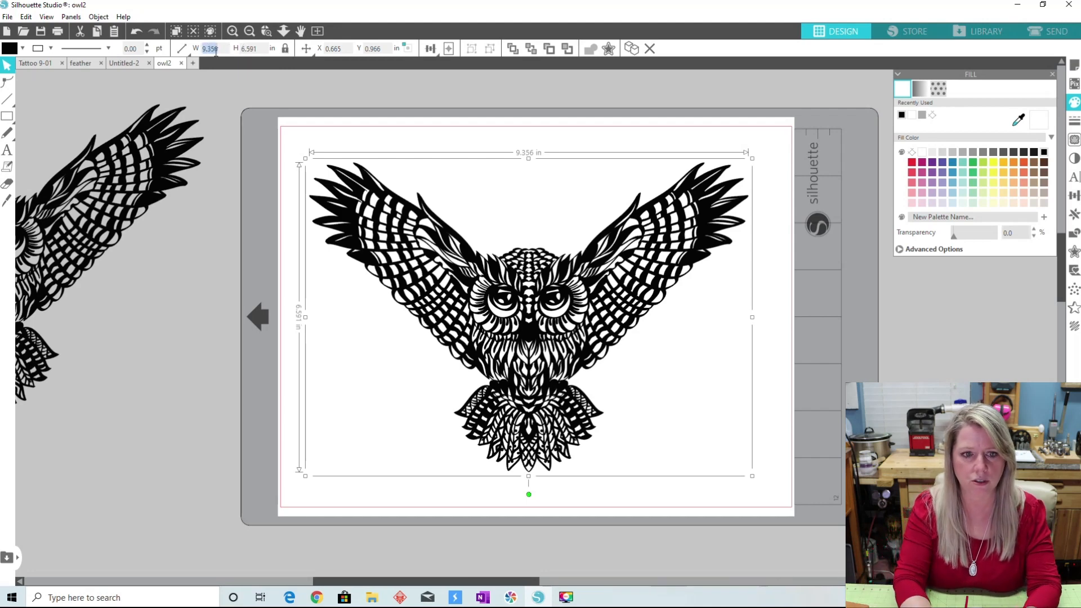
text(2.25)
key(Return)
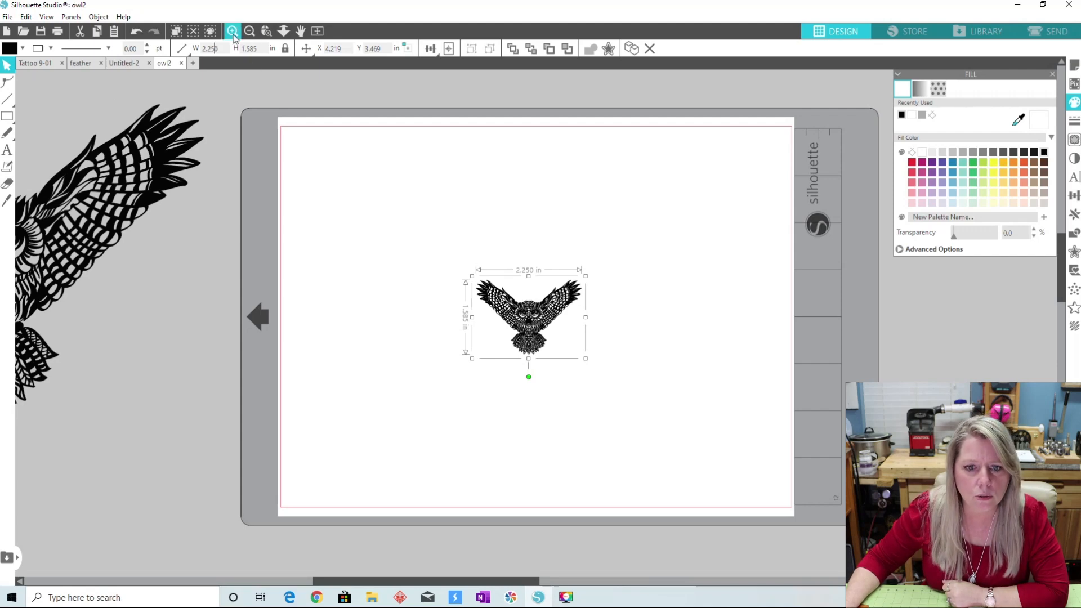
Change the fill of the 2.25 in wide owl to white.
click(232, 31)
click(232, 31)
click(232, 31)
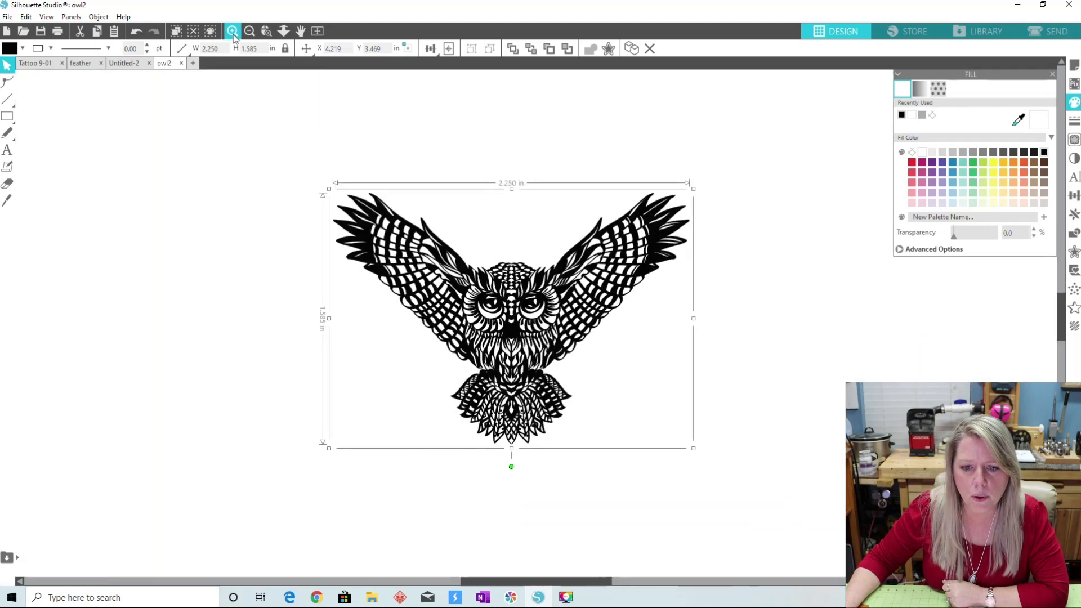
click(232, 30)
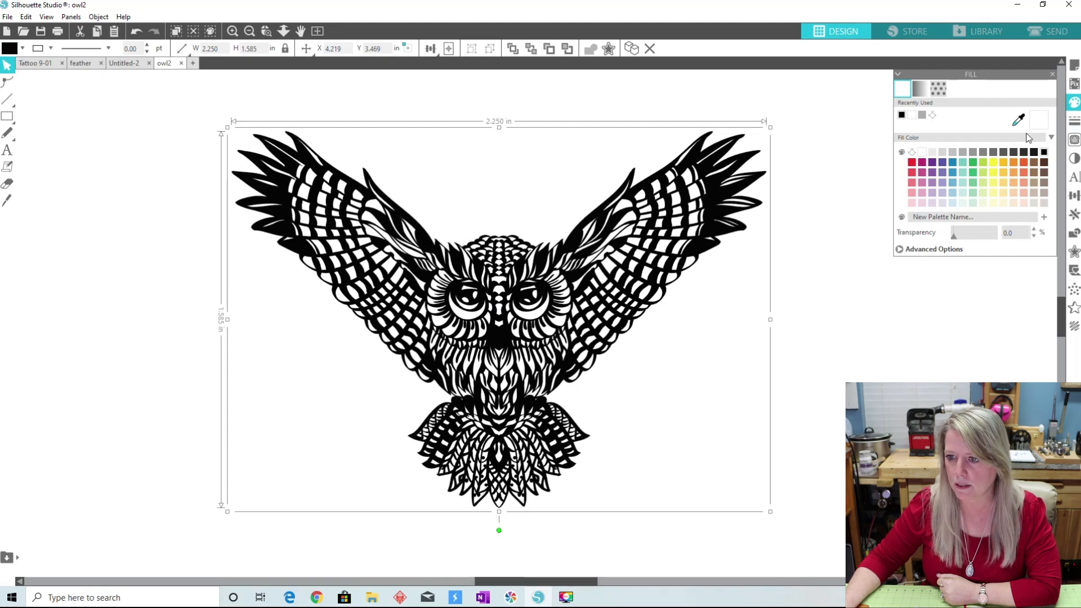
click(923, 153)
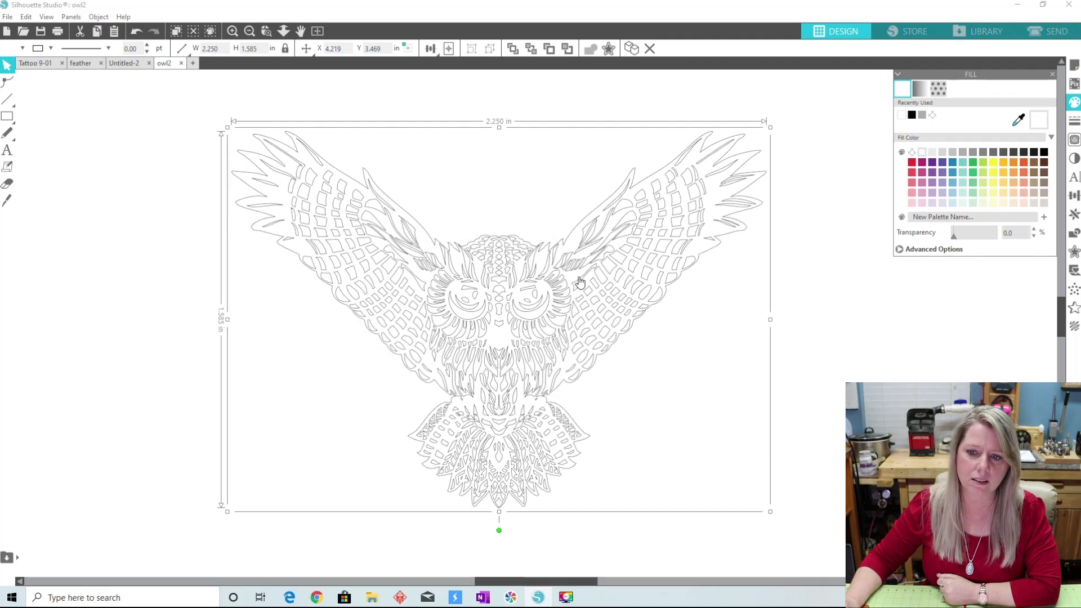
Draw a rectangle about 2.4 in wide and 1.7 in high around the white owl.
mouse_move(7, 117)
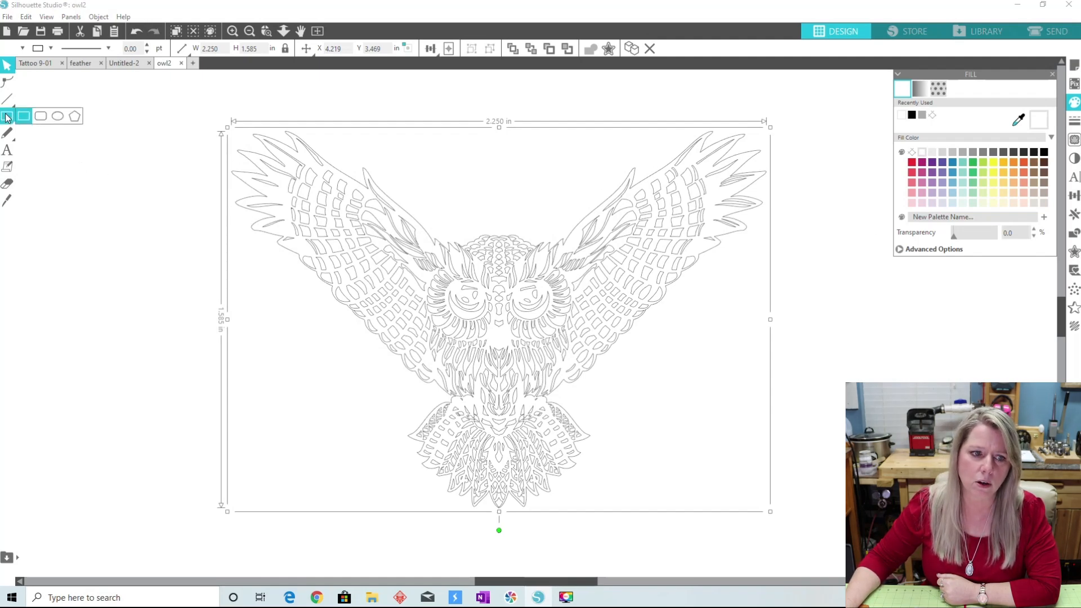
click(24, 118)
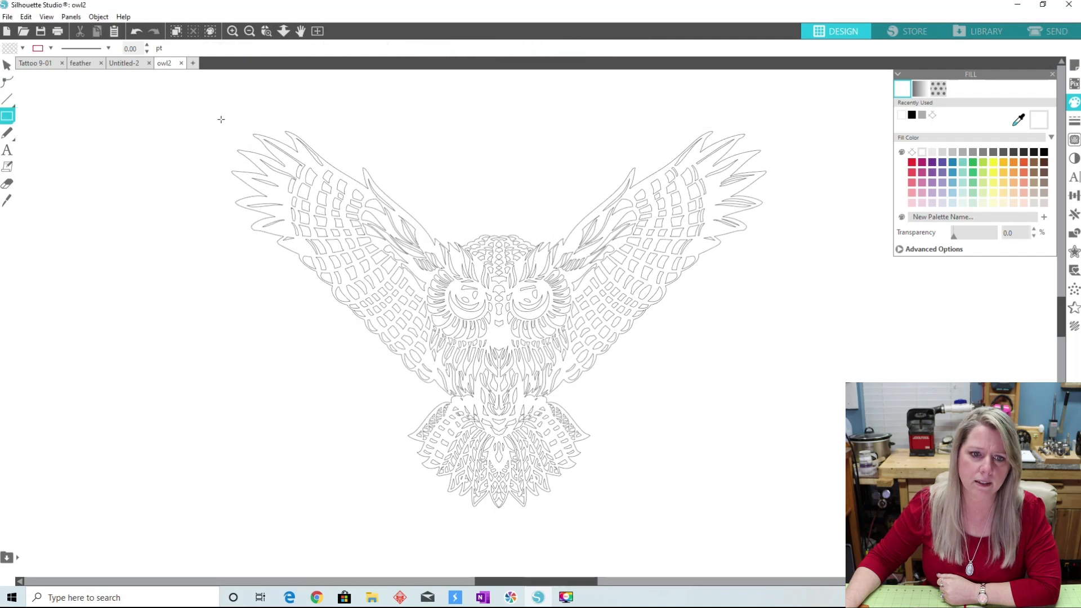
drag(221, 115, 792, 525)
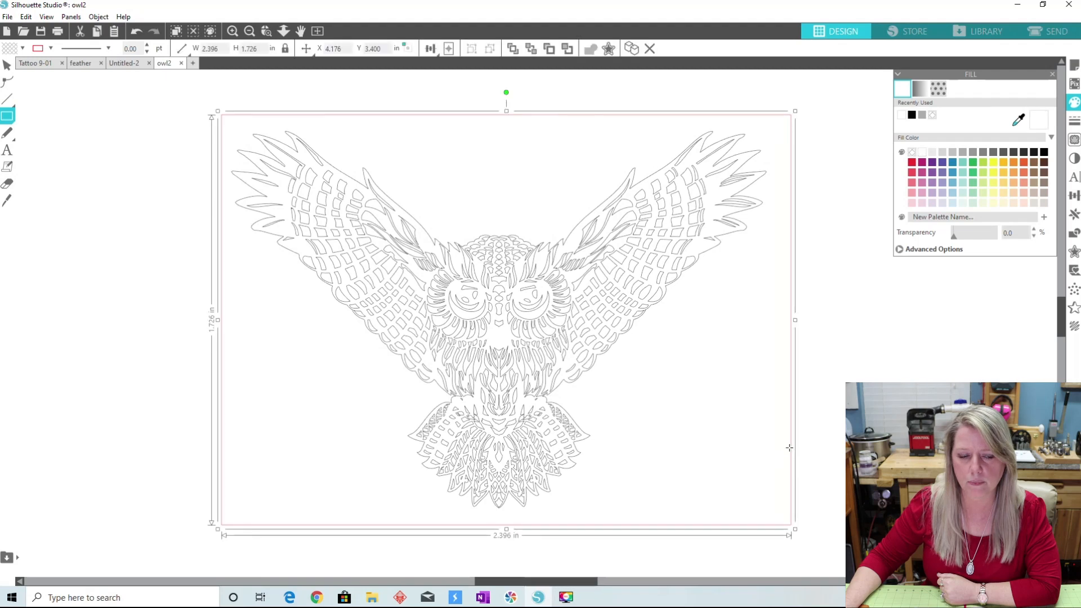
click(6, 66)
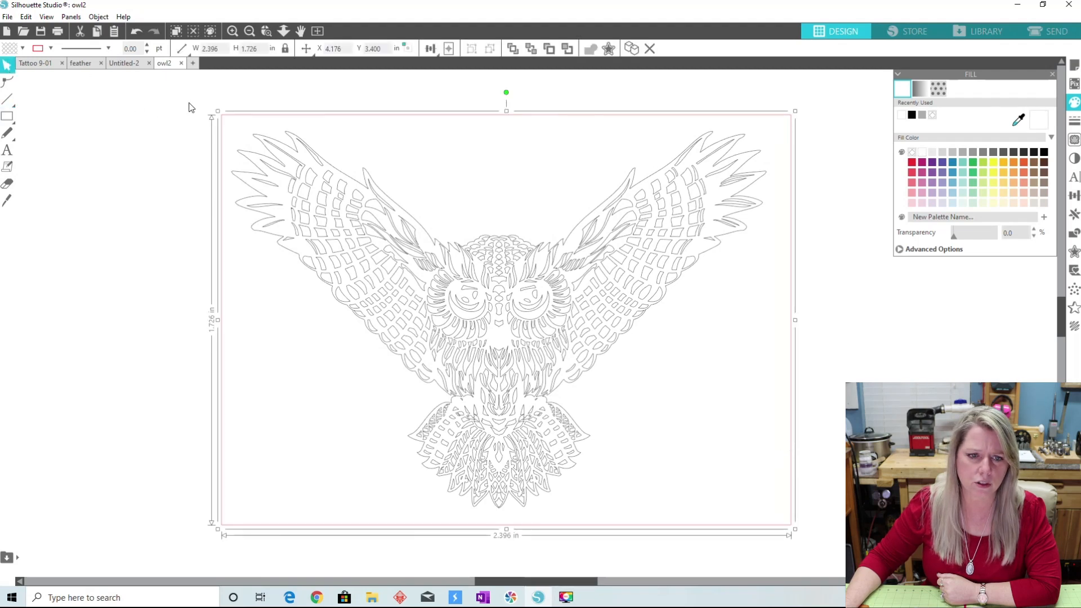
Align the white owl and the surrounding rectangle center-middle with each other.
drag(187, 95, 867, 551)
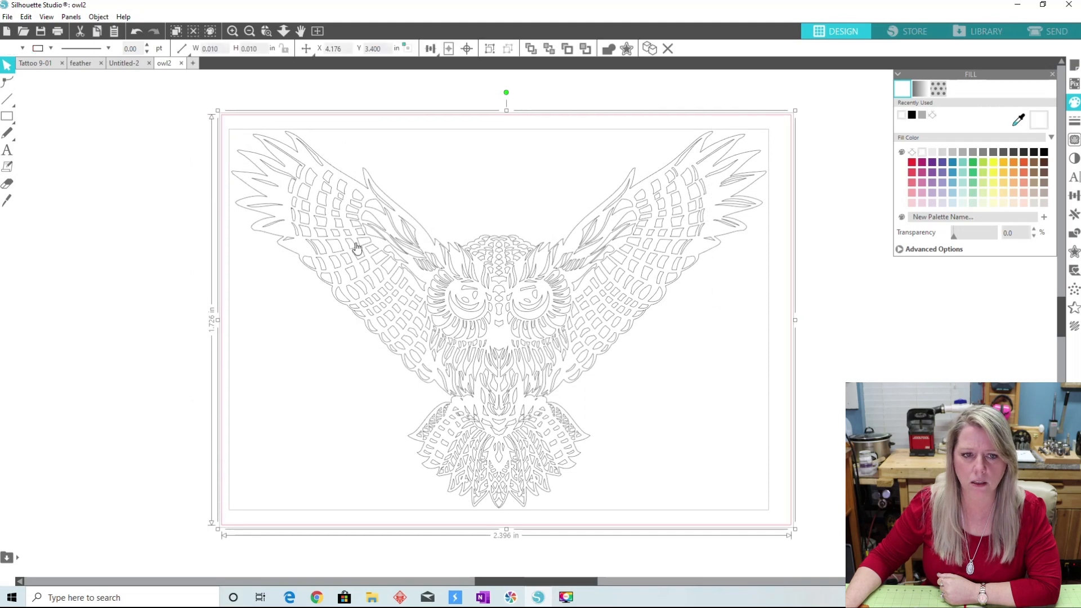
click(96, 18)
mouse_move(115, 56)
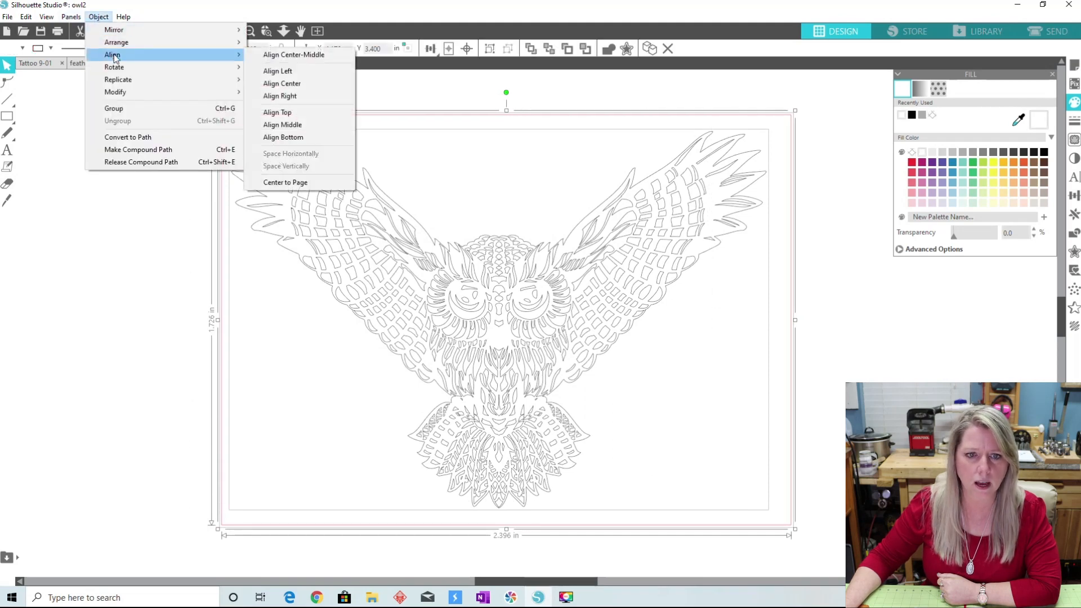
click(298, 54)
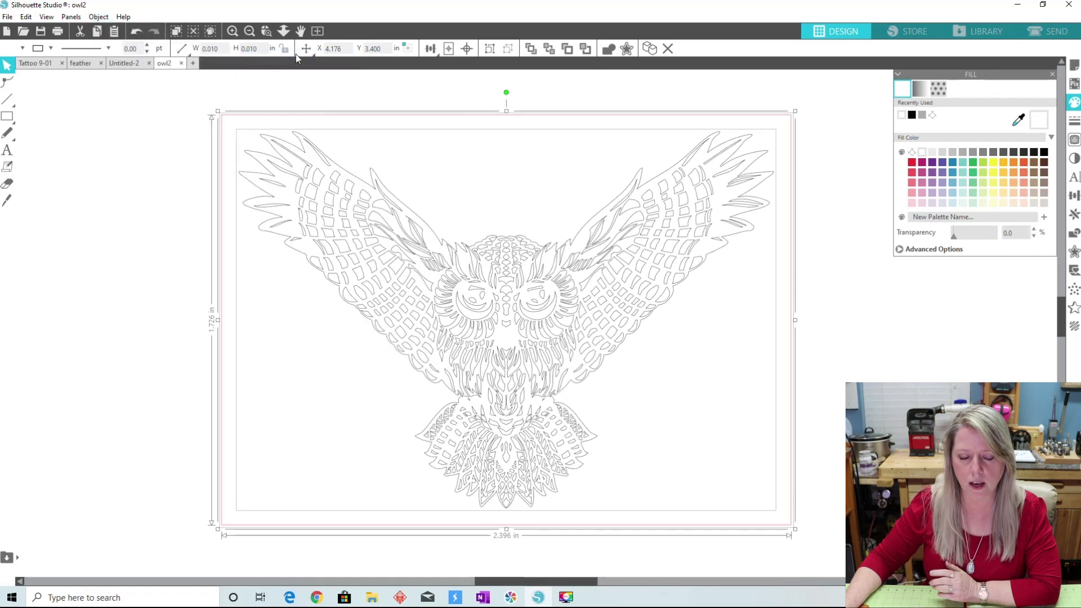
click(152, 253)
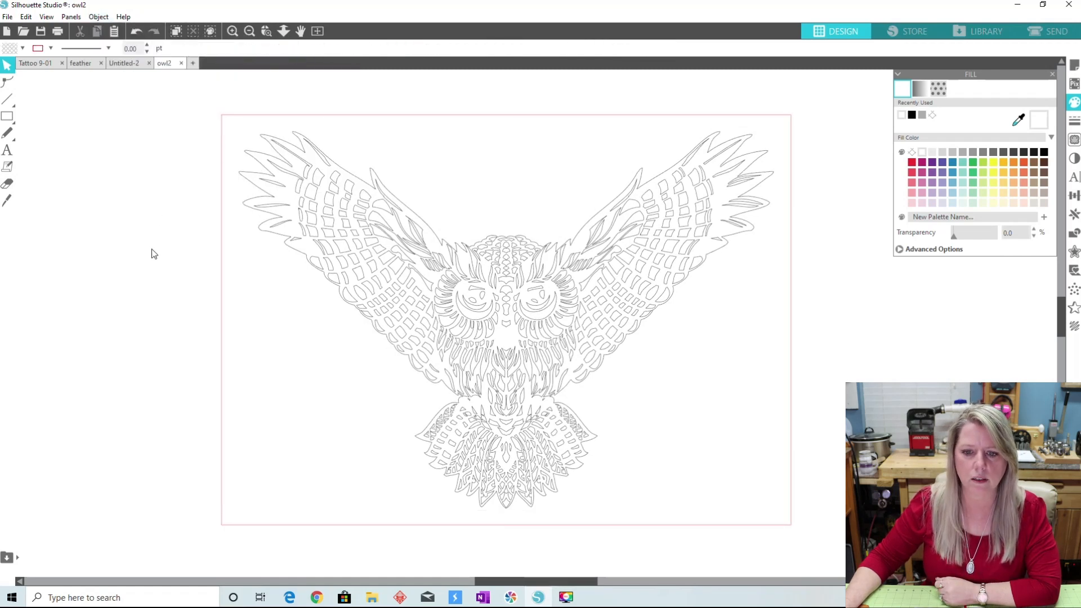
Fill the rectangle with light grey and send it to the back, behind the white owl.
click(456, 123)
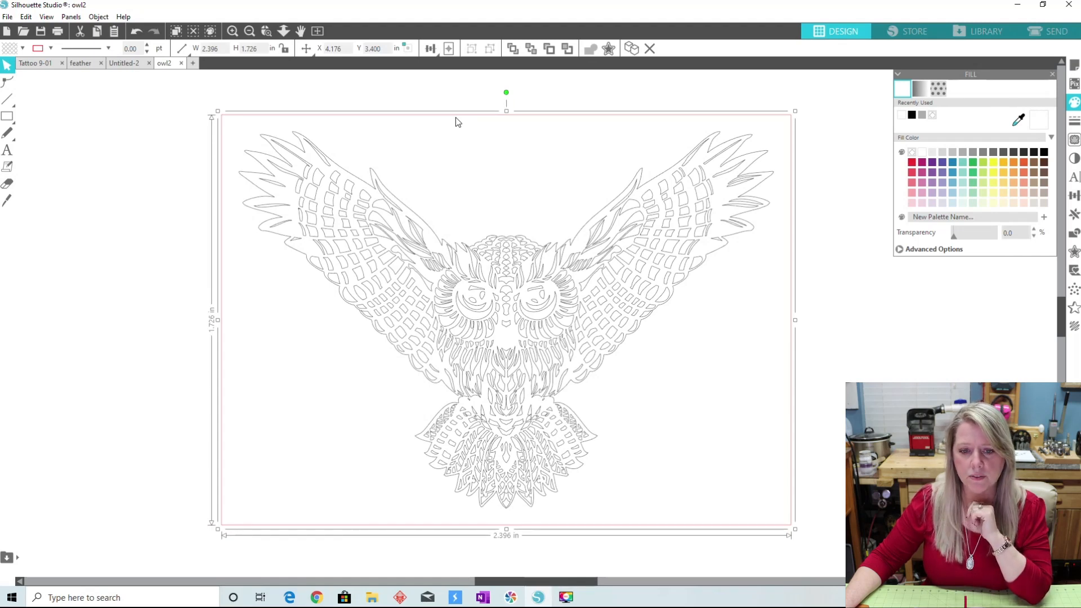
click(953, 152)
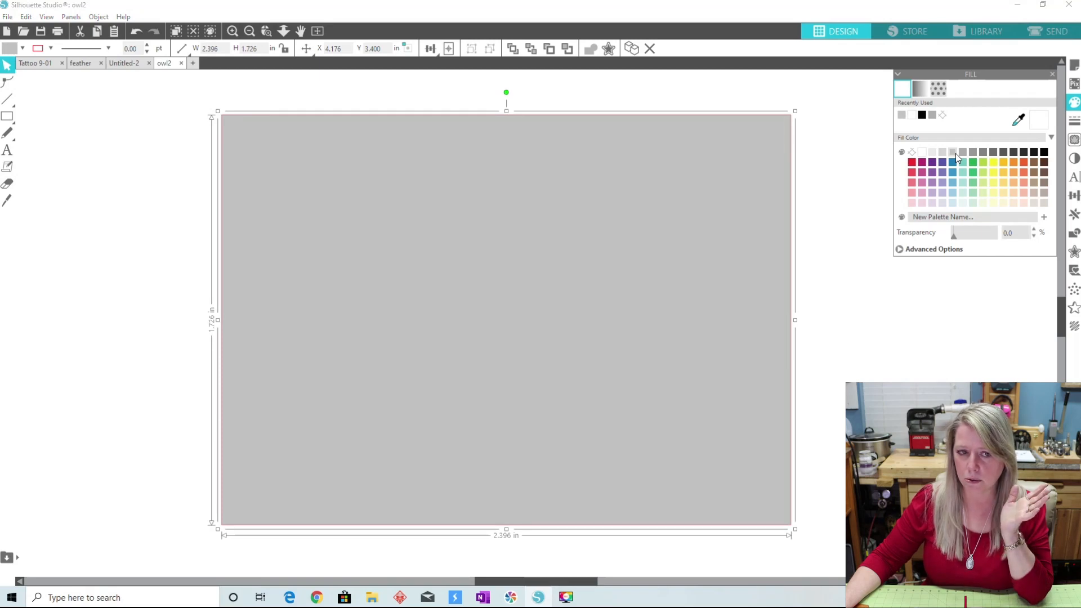
click(108, 19)
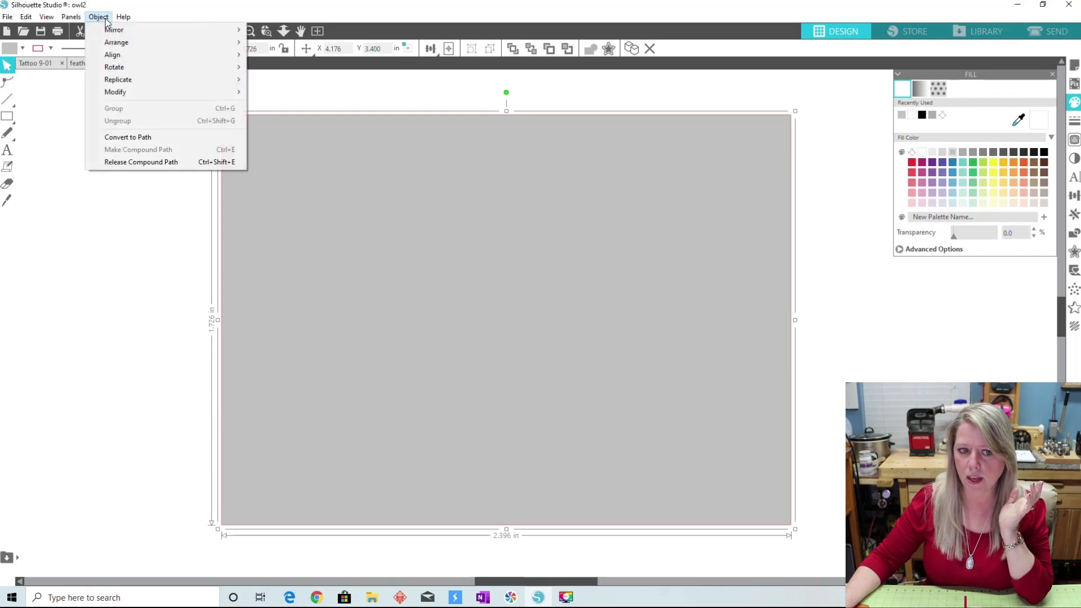
mouse_move(121, 49)
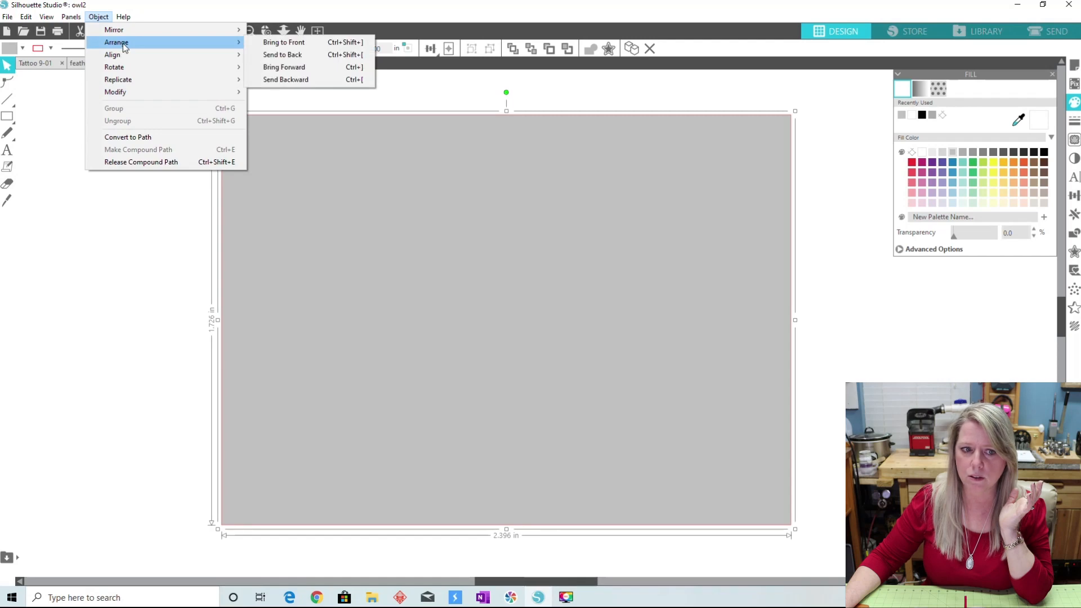
click(307, 60)
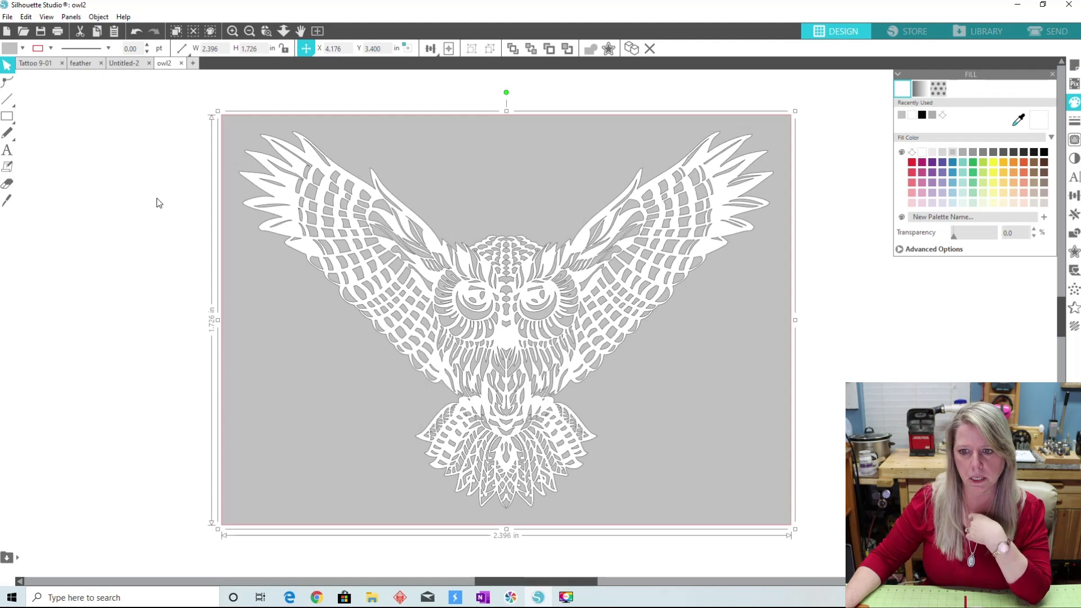
Create an offset outline around the white owl at a distance of 0.030 in with rounded corners.
click(481, 283)
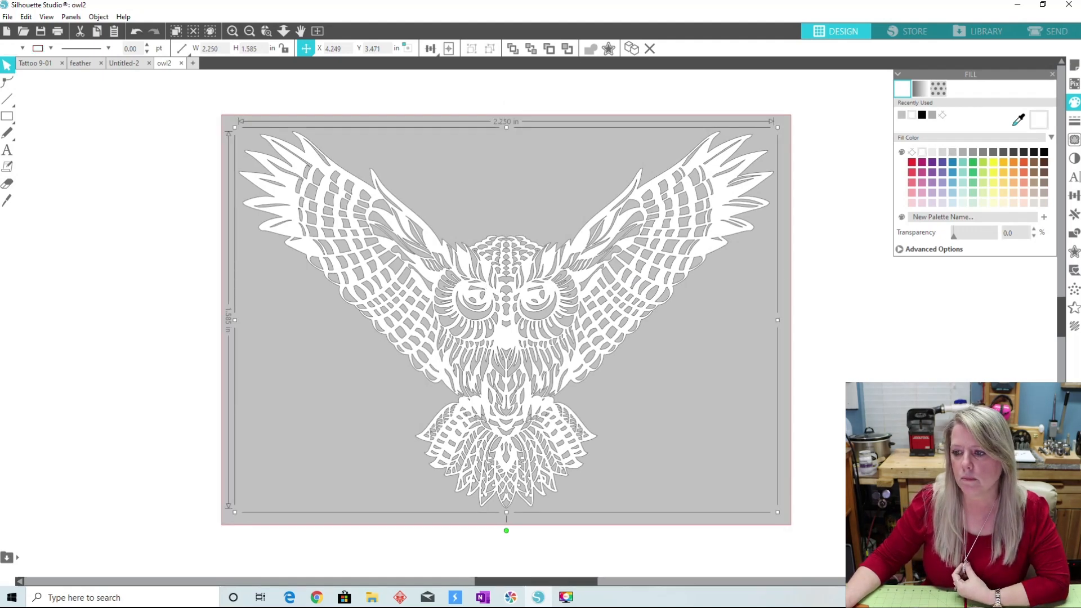
click(1075, 252)
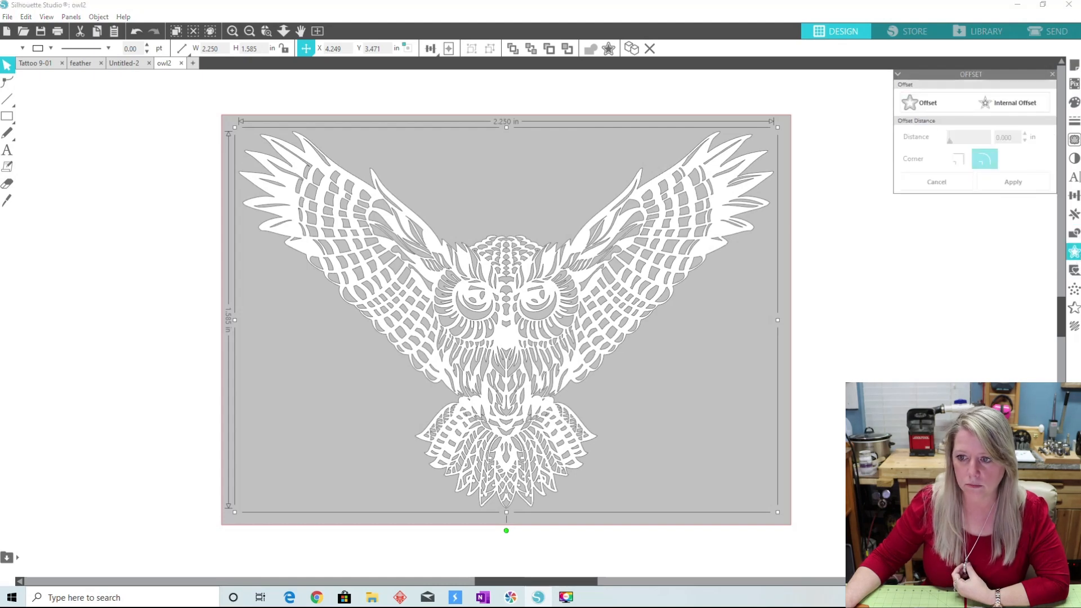
click(932, 103)
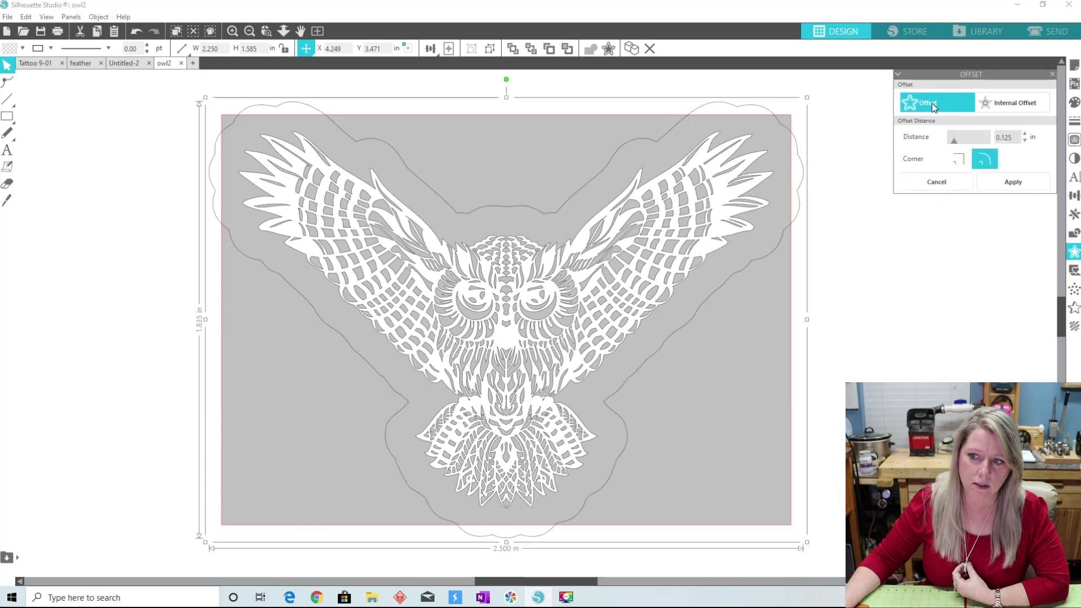
click(1025, 141)
click(1025, 140)
click(1025, 140)
click(1024, 140)
click(1025, 140)
click(1025, 140)
click(1025, 140)
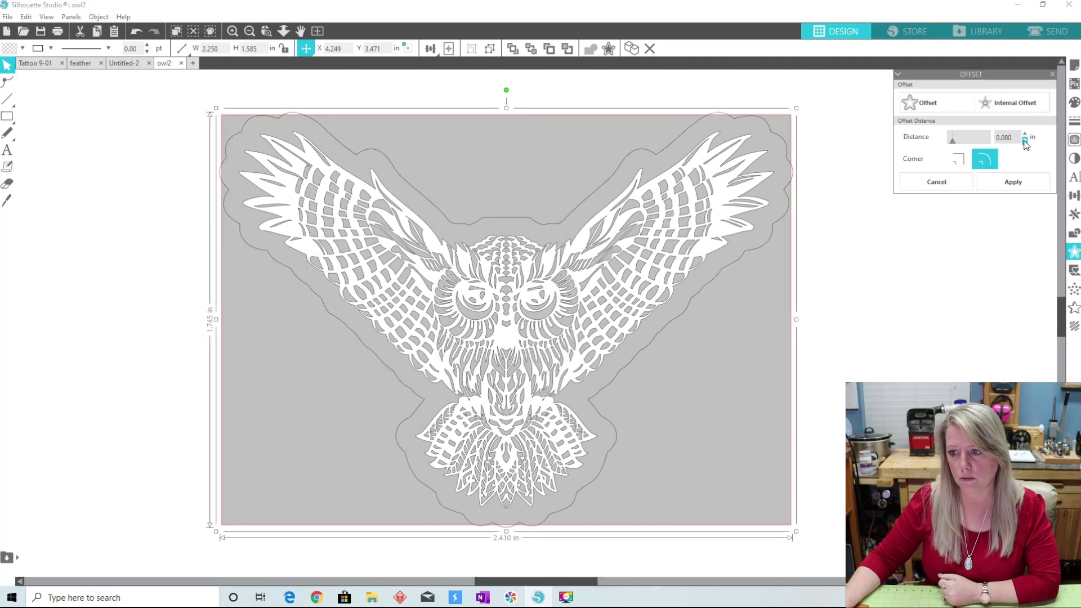
click(1025, 141)
click(1024, 140)
click(1024, 140)
click(1025, 140)
click(1024, 140)
click(1025, 141)
click(1024, 140)
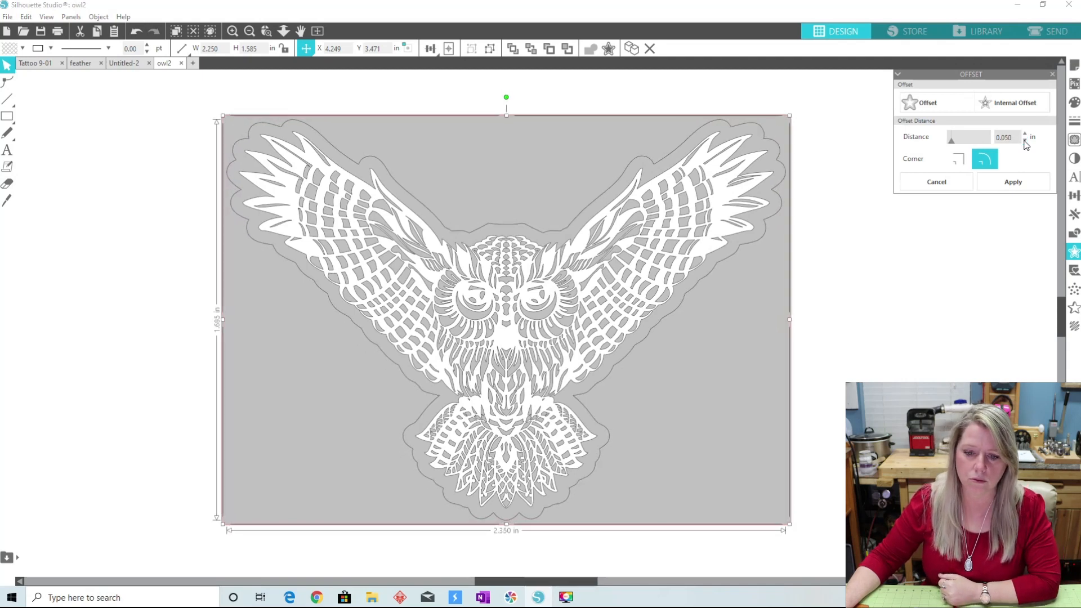
click(1025, 140)
click(1025, 140)
click(1024, 140)
click(1025, 140)
click(1024, 140)
click(1025, 134)
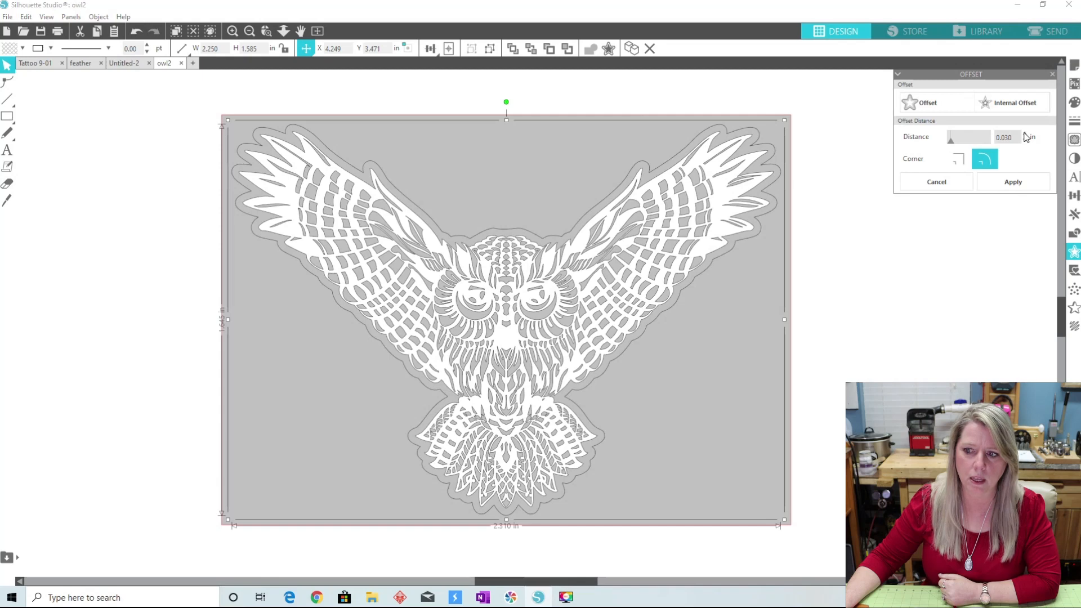
click(1013, 182)
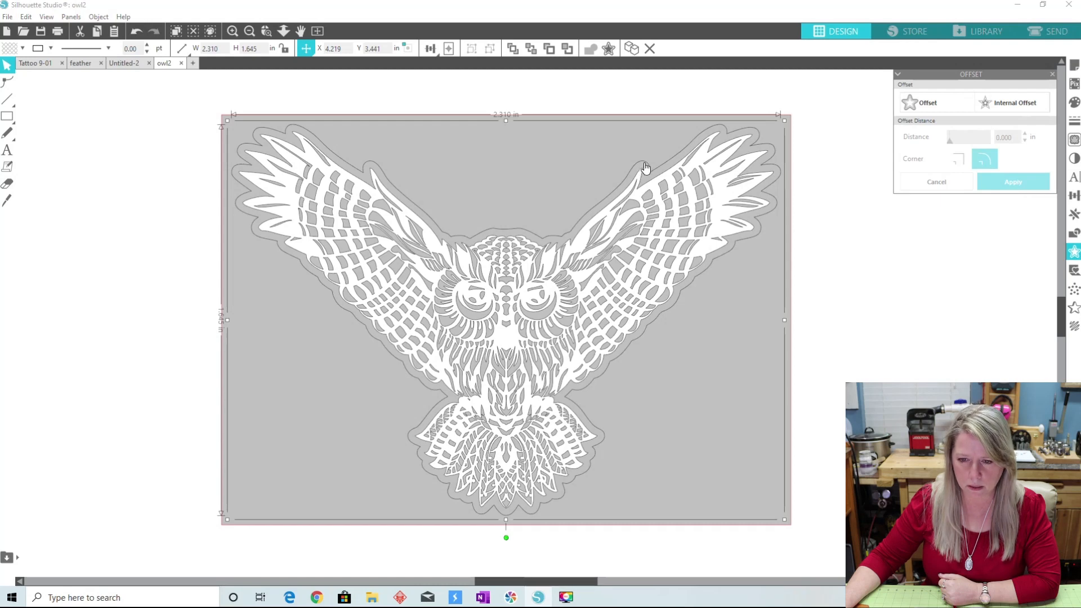
click(860, 243)
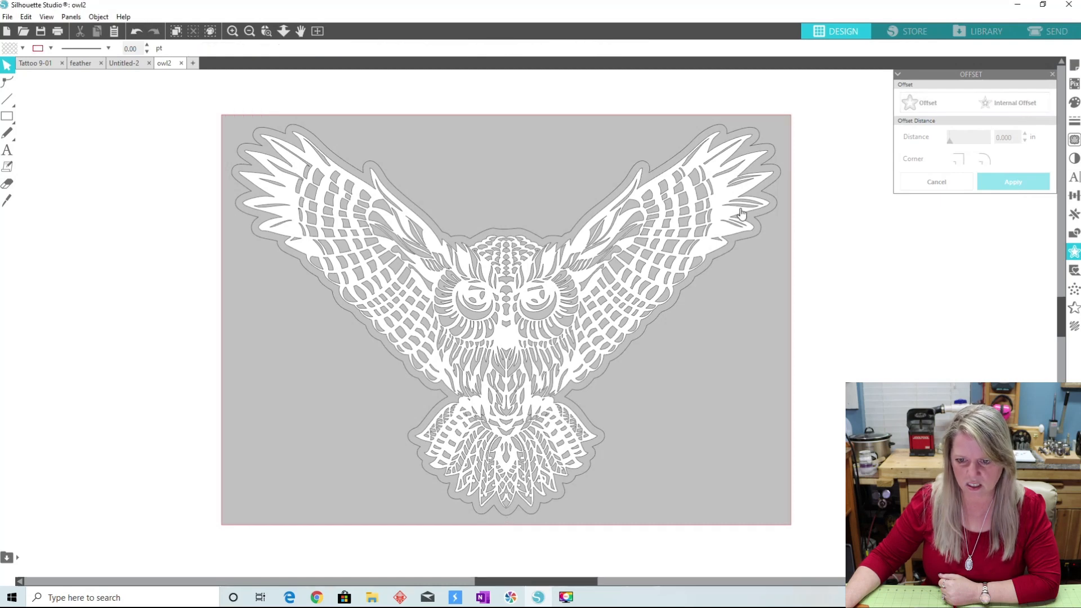
Set the owl's offset outline to a white line colour and a thickness of 0.25 pt.
click(649, 170)
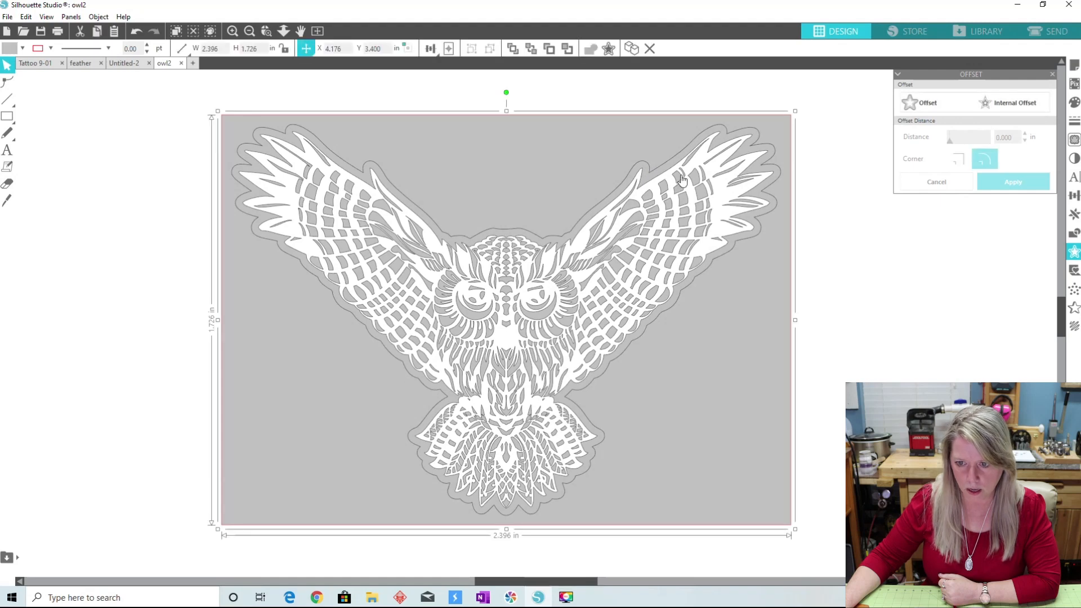
click(875, 269)
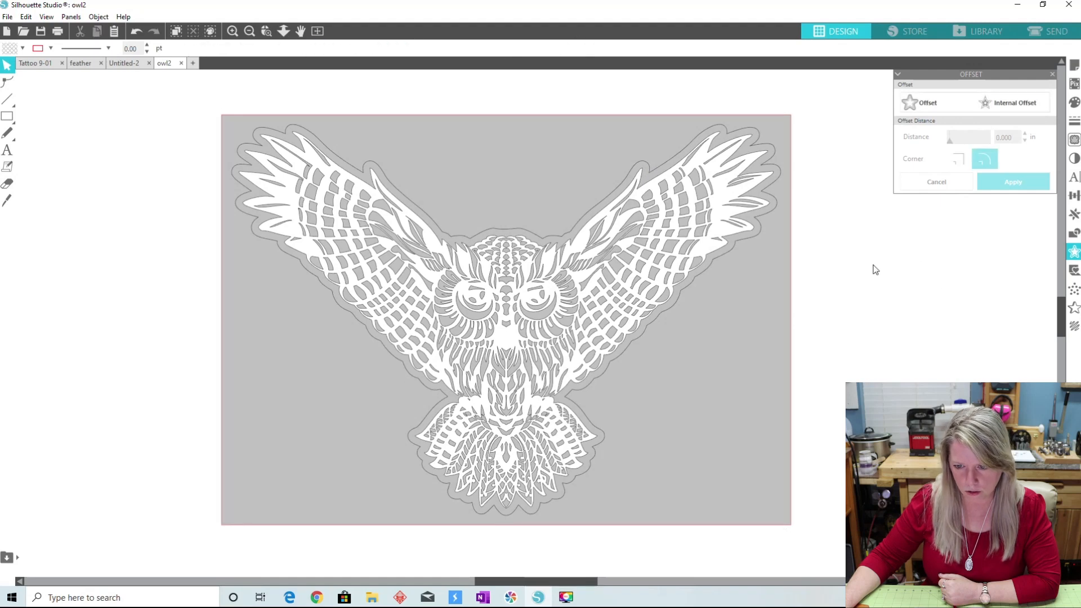
click(749, 243)
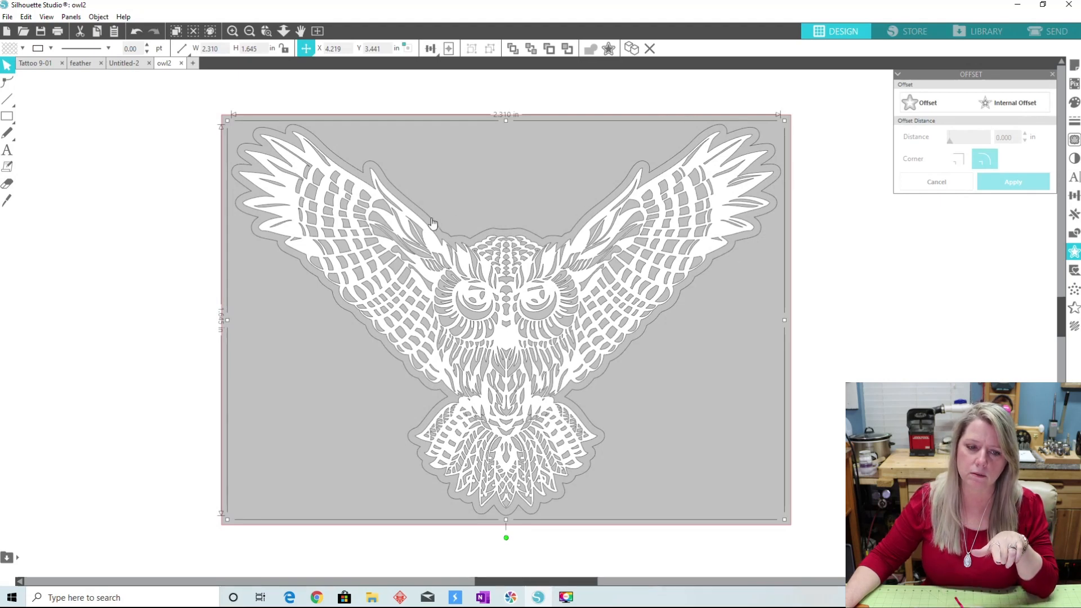
click(1074, 125)
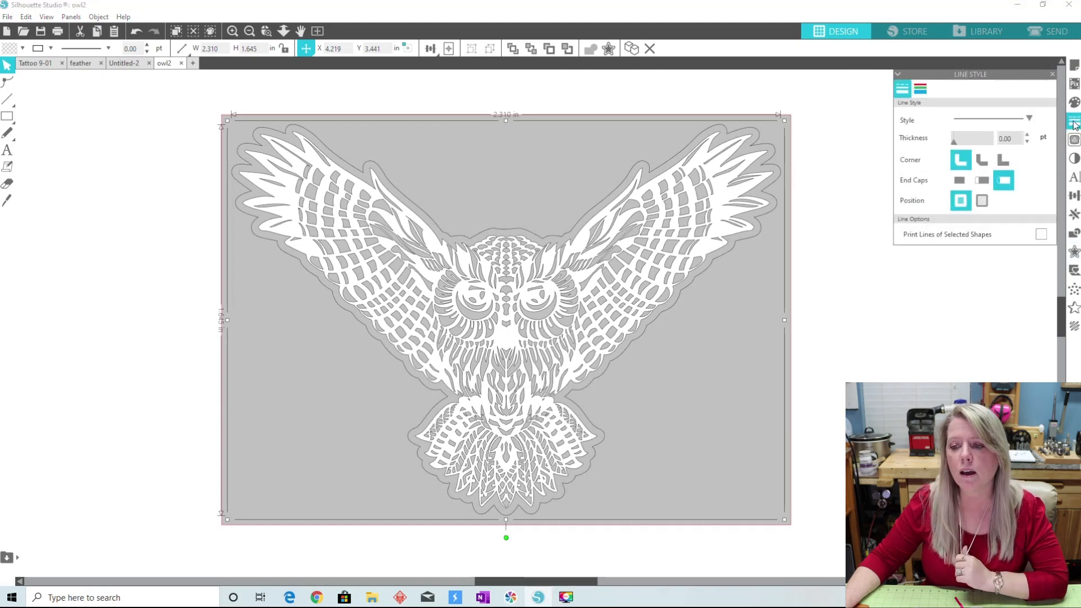
click(918, 90)
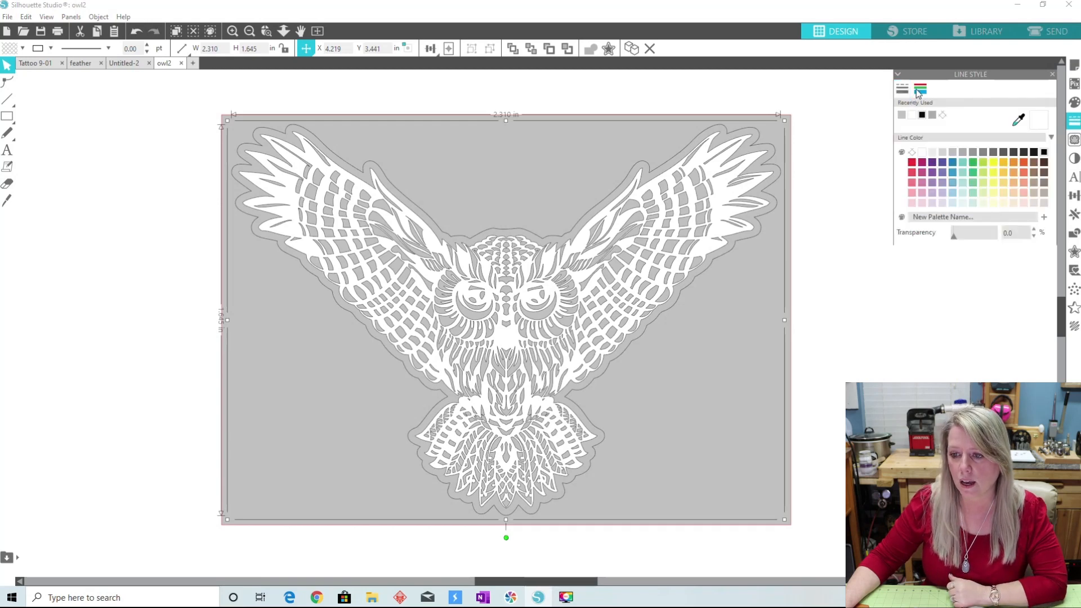
click(922, 152)
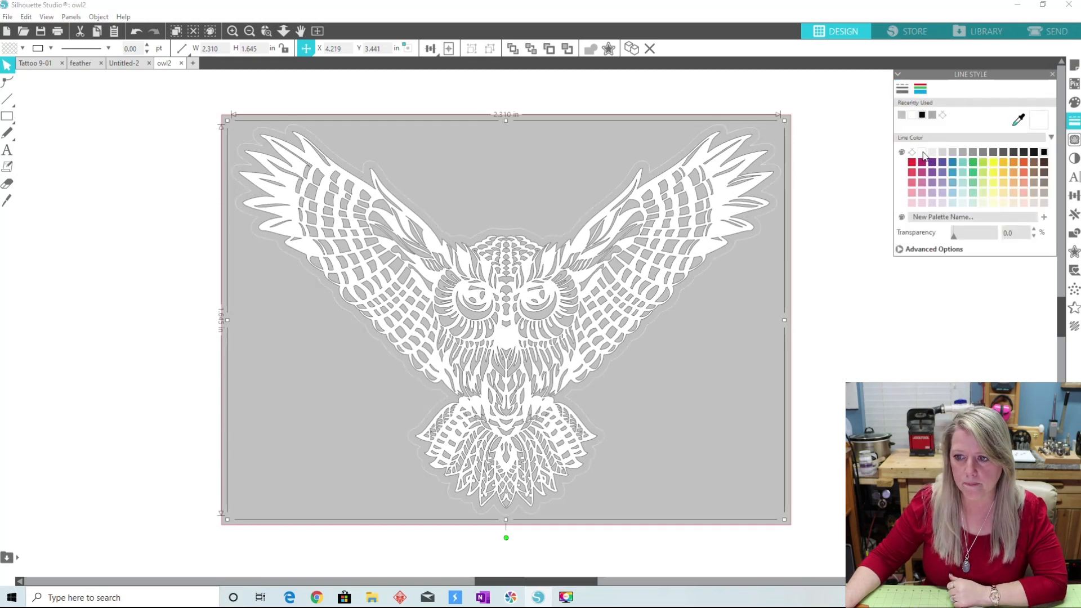
click(903, 90)
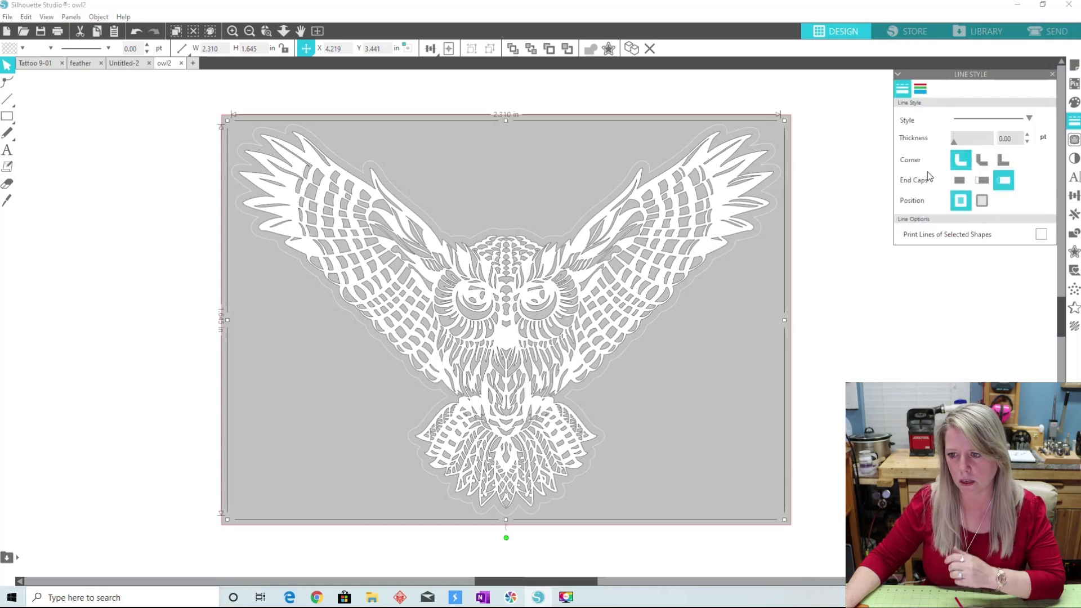
click(1027, 136)
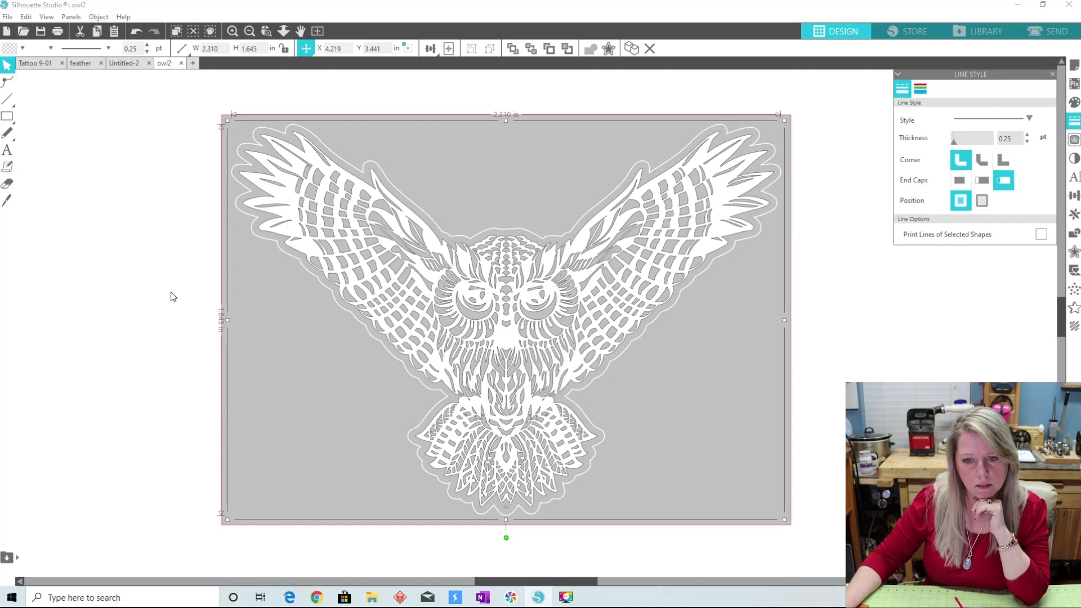
Fill the rectangle behind the owl with black and set its line colour to black.
click(254, 296)
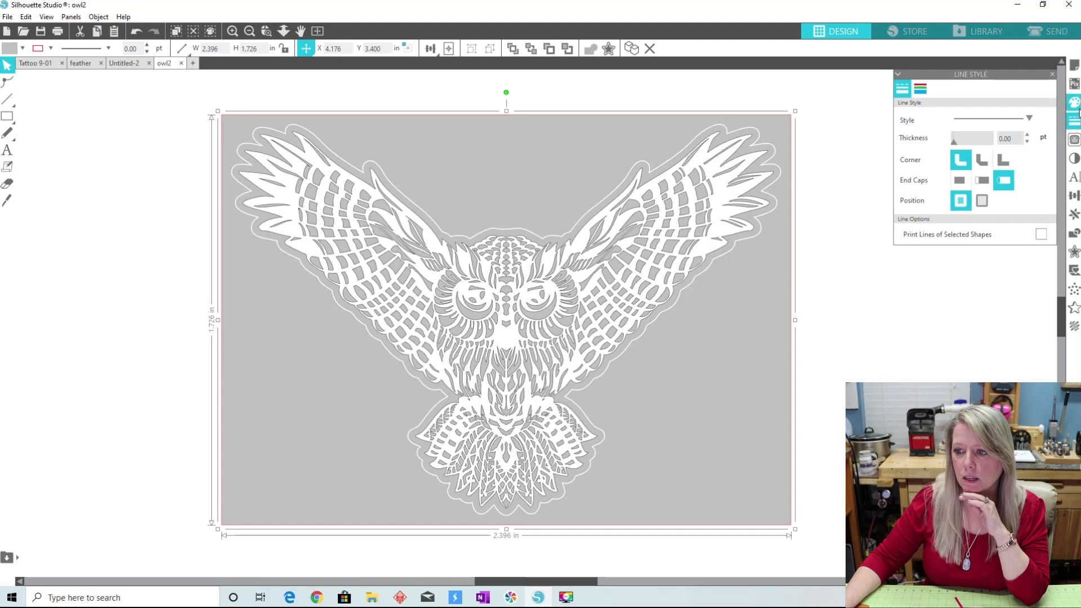
click(1076, 103)
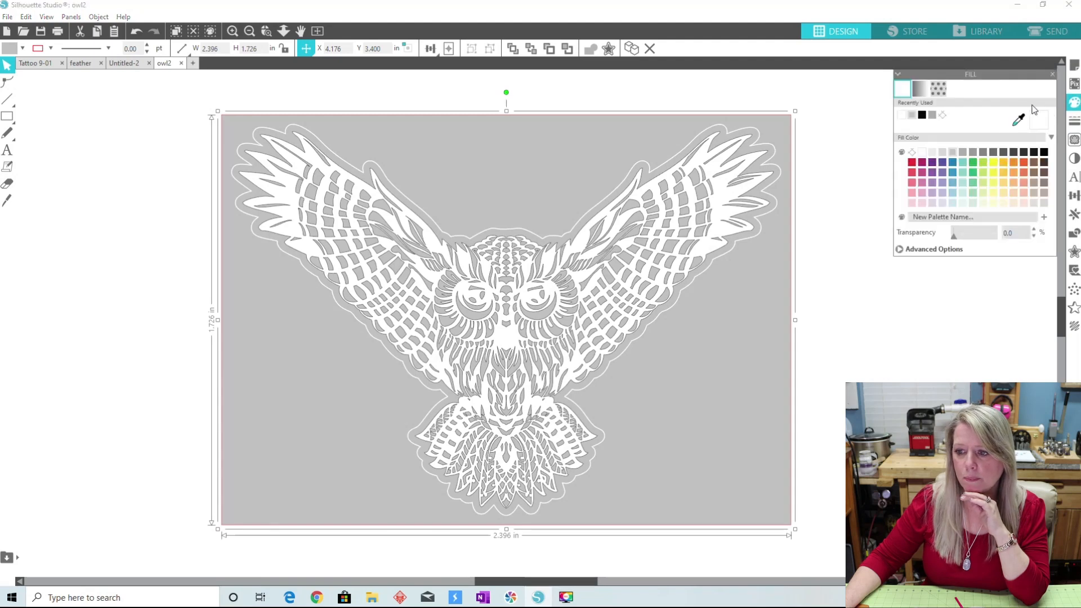
click(1043, 152)
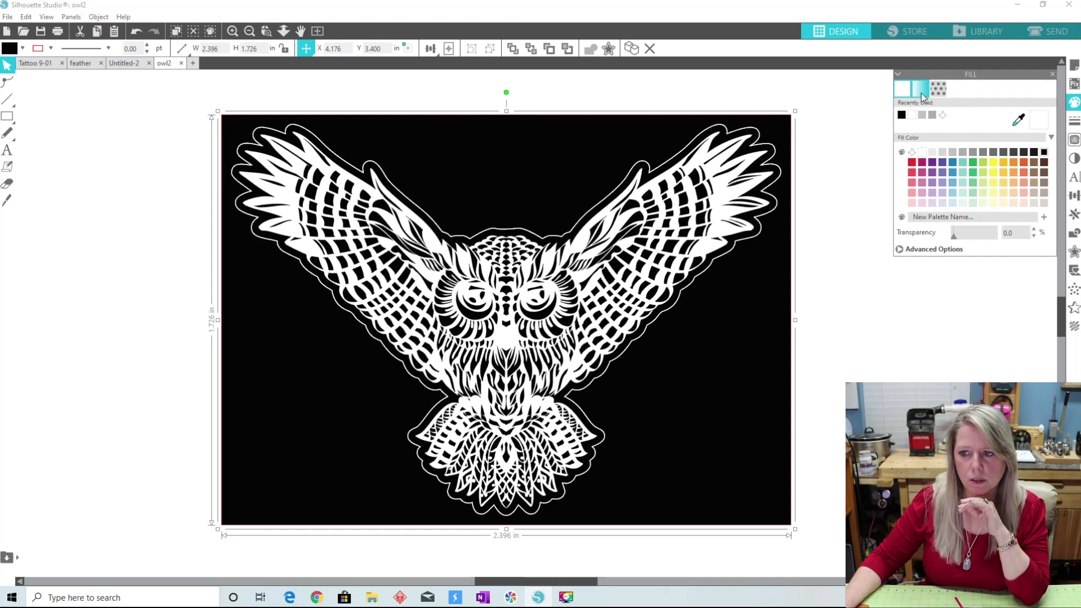
click(1074, 120)
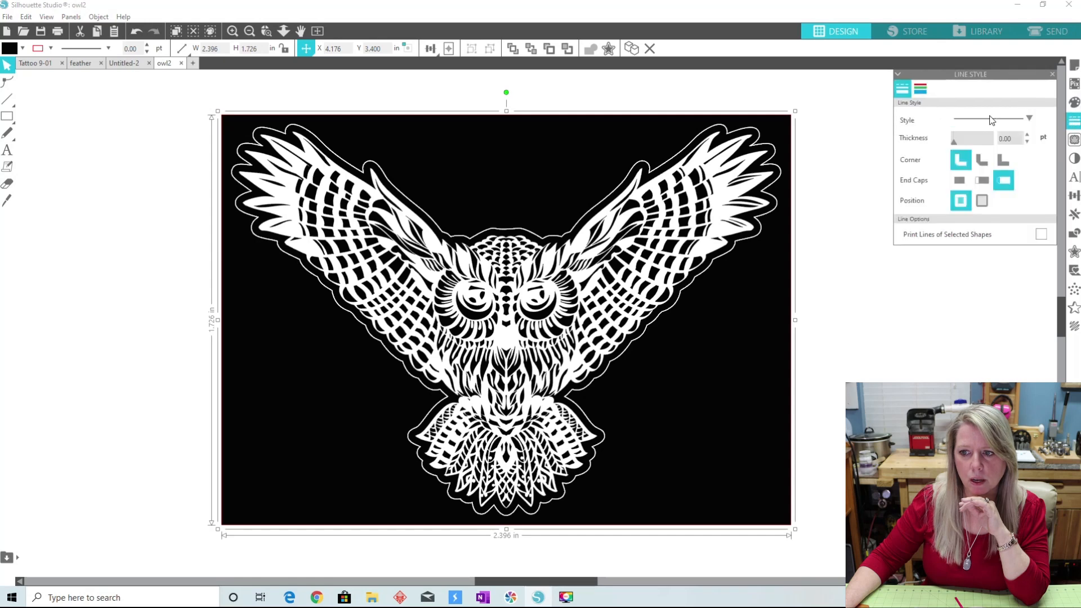
click(920, 90)
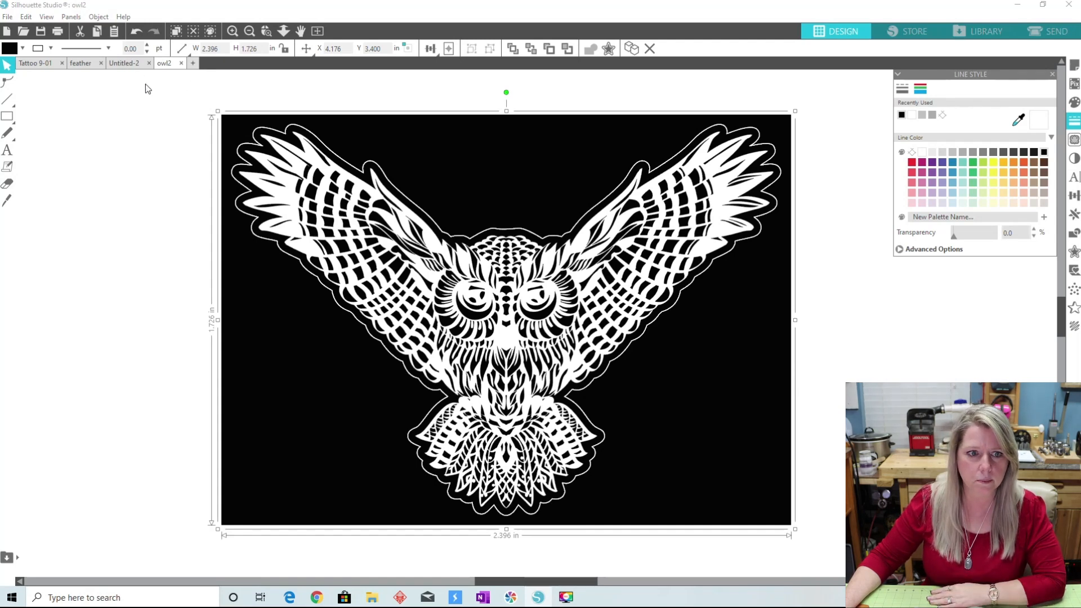
Group the white owl, its offset outline and the black rectangle, and move the group to the page's upper-left corner.
click(251, 34)
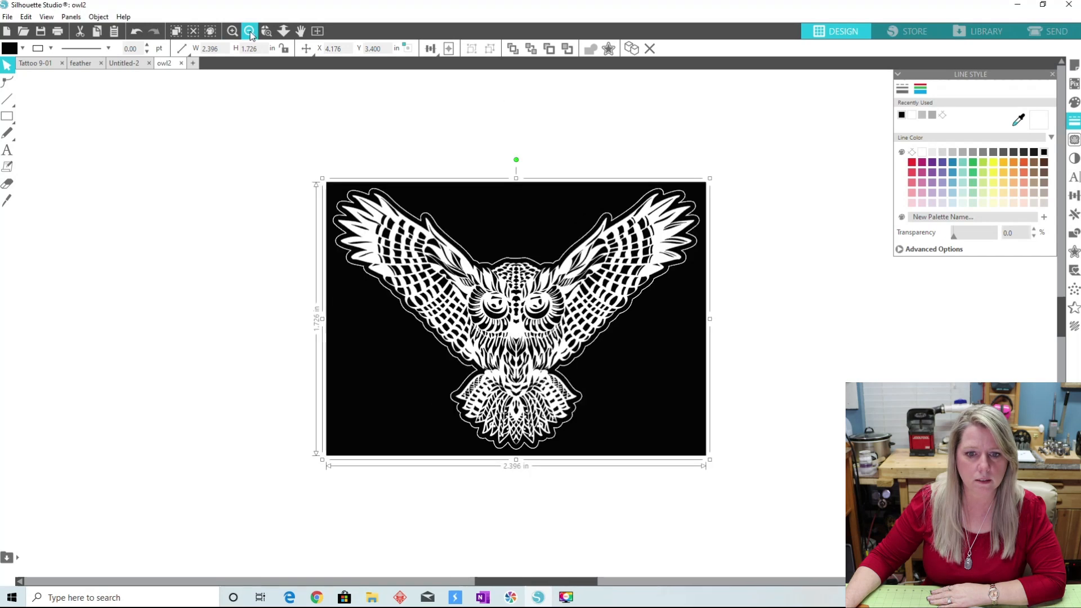
click(250, 34)
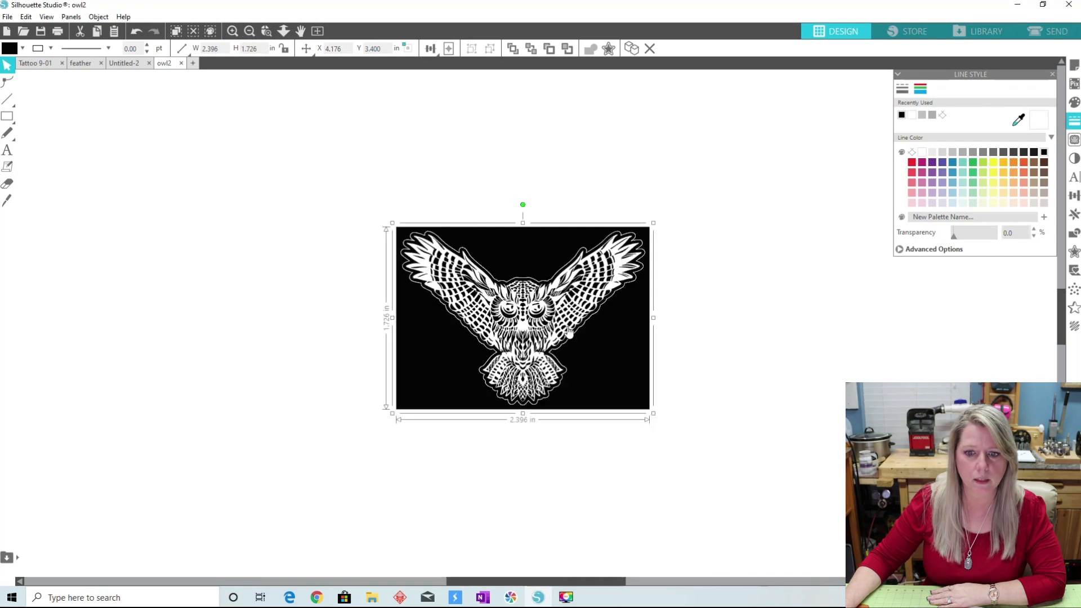
click(250, 32)
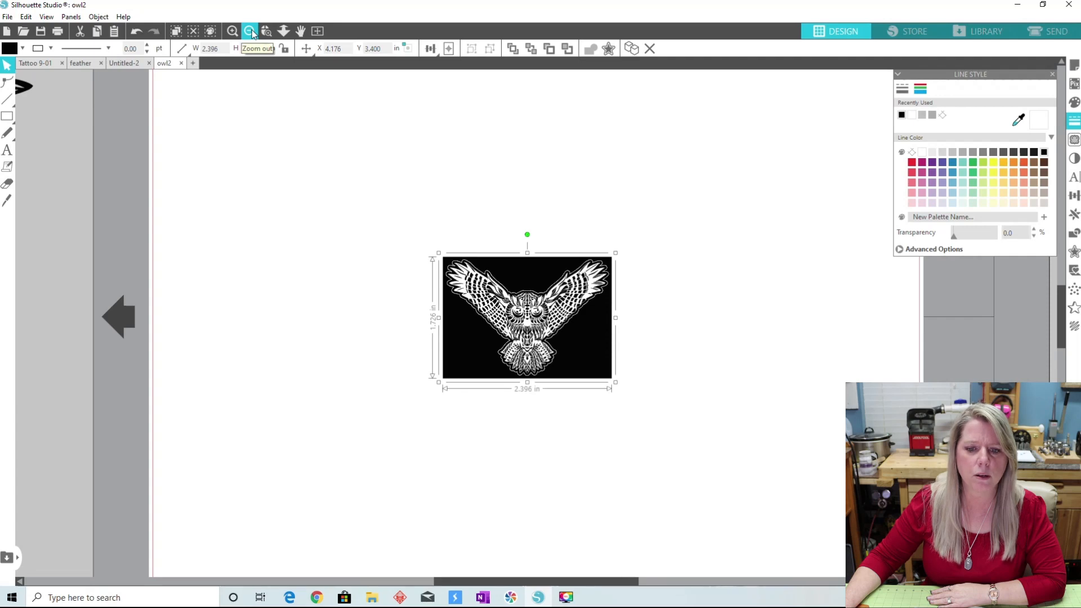
drag(364, 206, 670, 432)
click(98, 16)
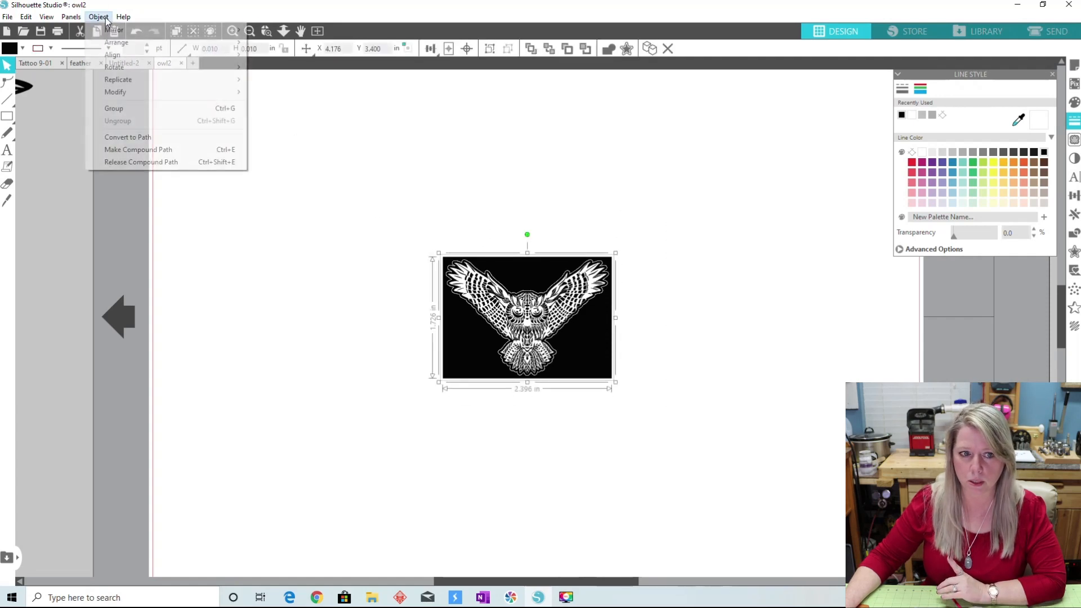
click(140, 109)
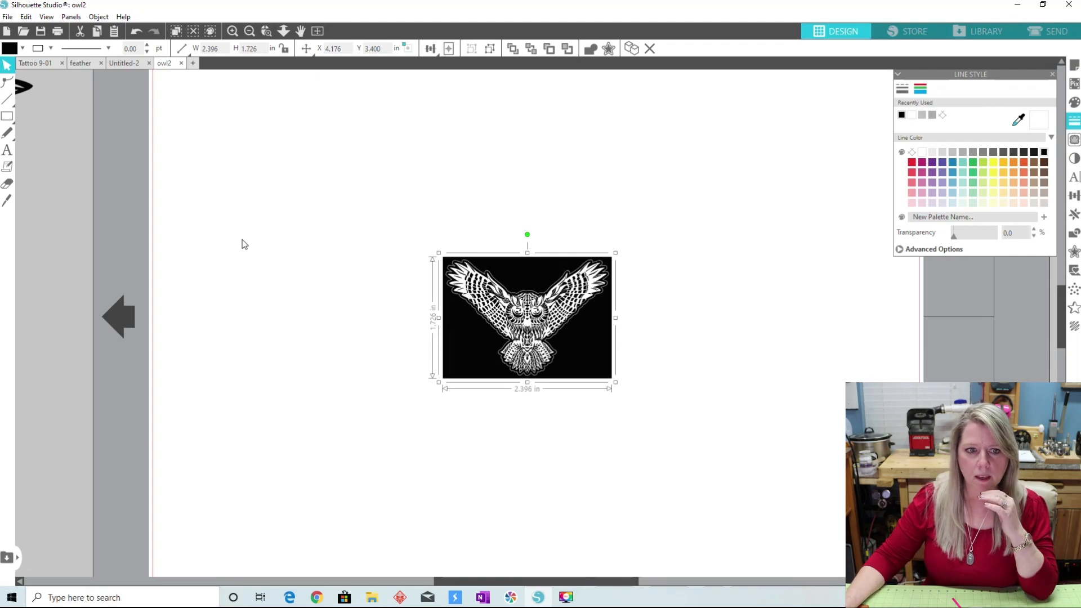
click(250, 31)
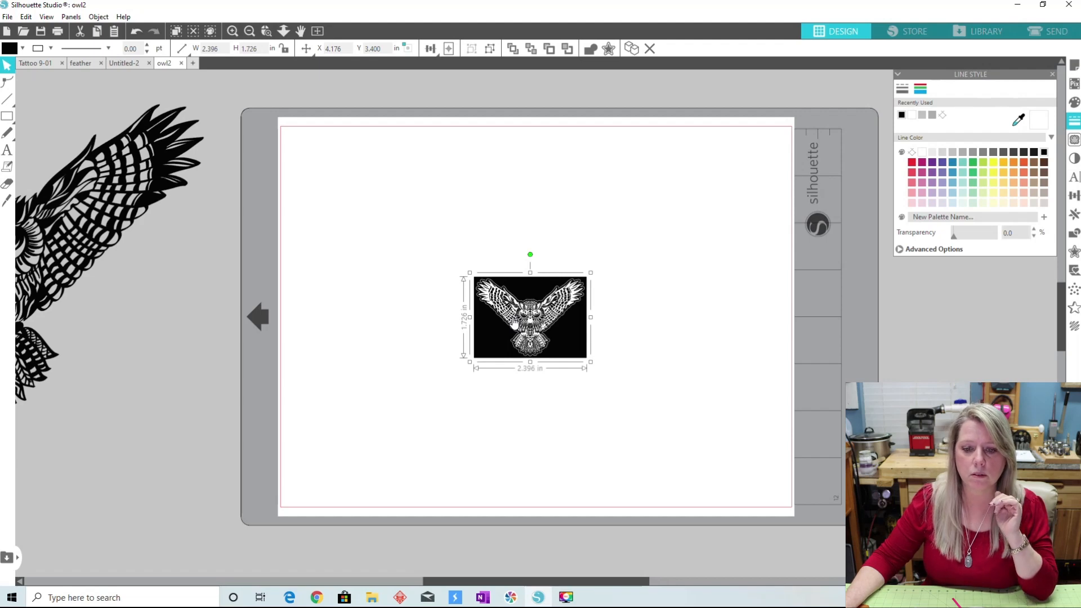
drag(526, 328, 344, 186)
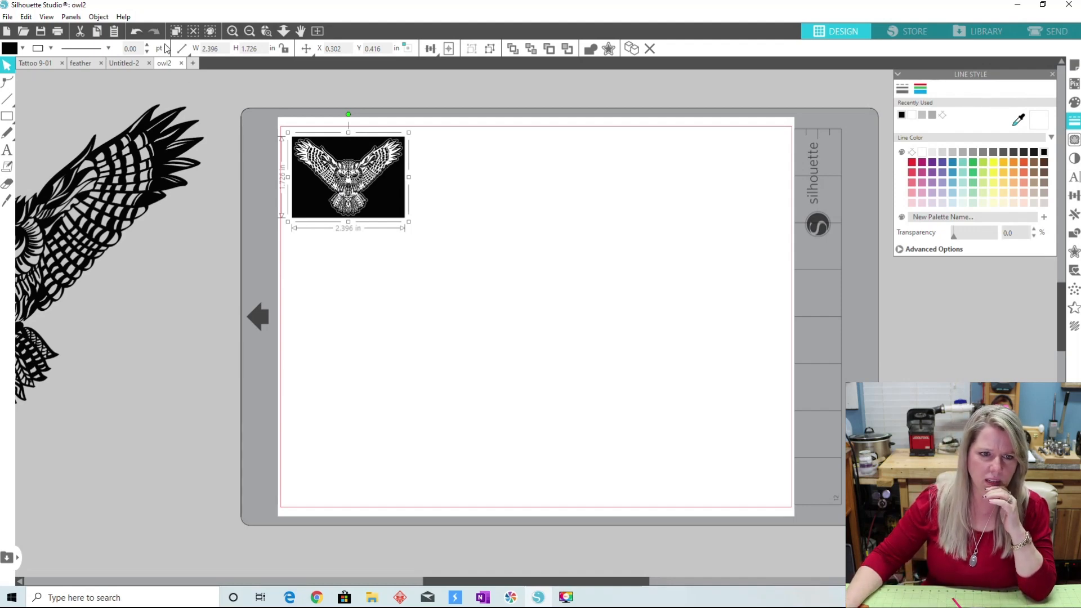
In the feather document, set the line colour of the black rectangle behind the white feather to black.
click(92, 62)
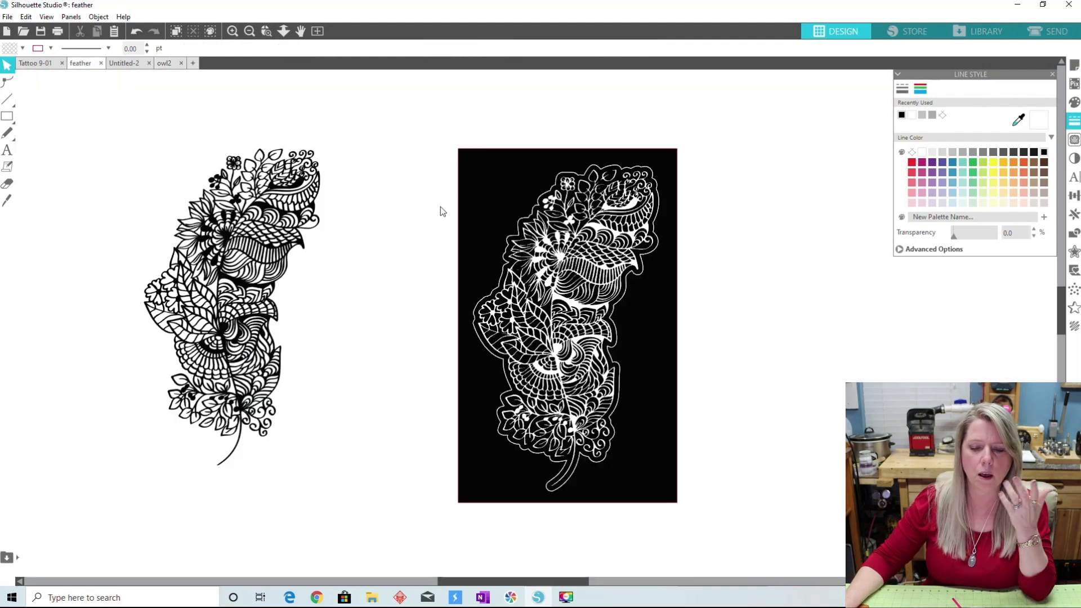
click(488, 257)
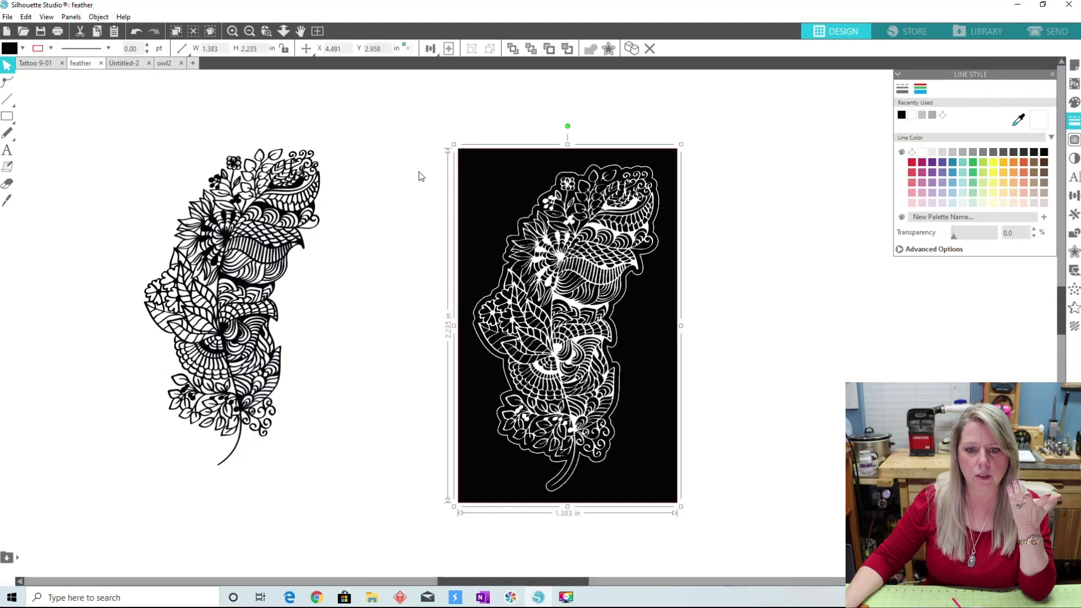
drag(411, 118, 724, 465)
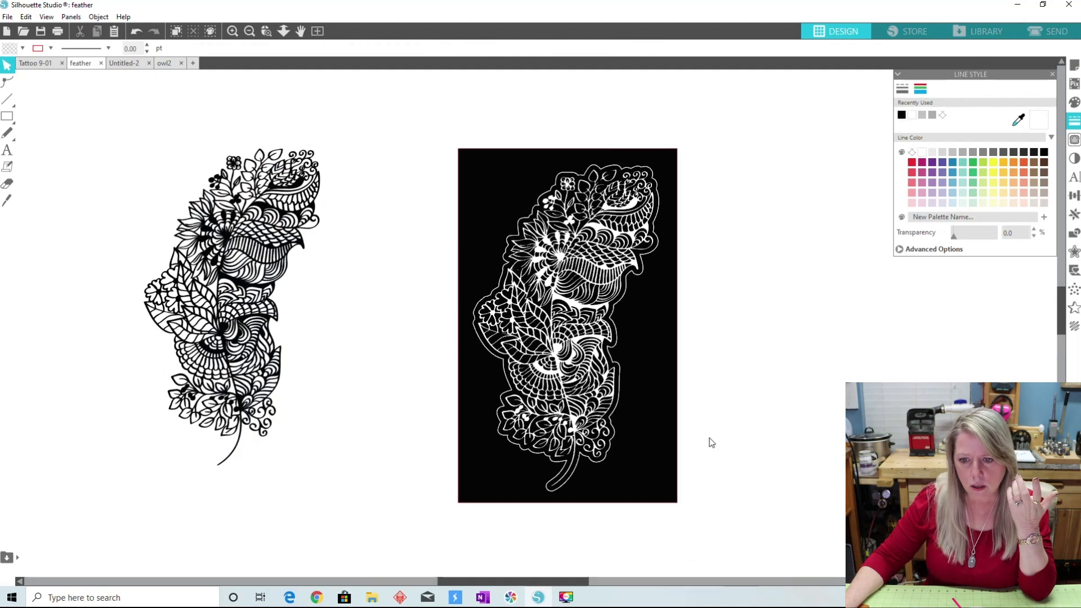
click(675, 338)
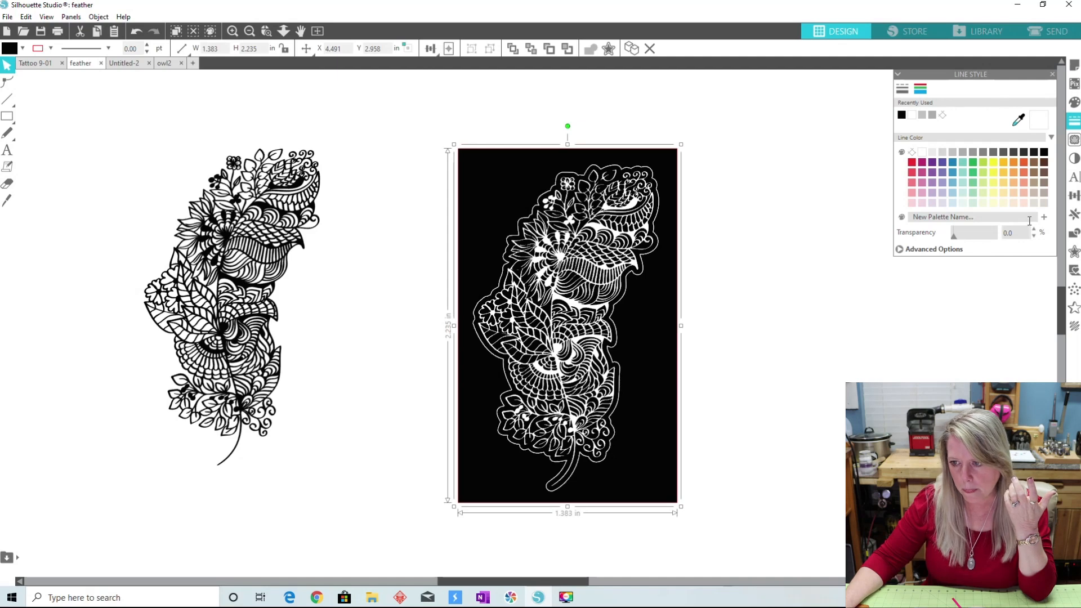
click(1044, 154)
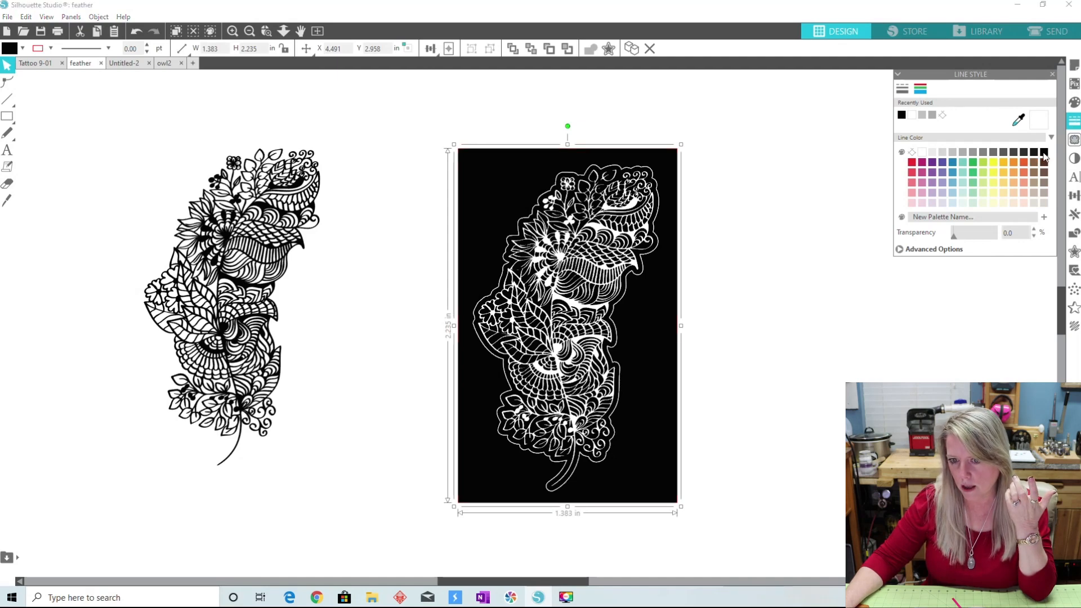
click(739, 410)
Group the white feather, its offset outline and the black rectangle.
drag(394, 125, 727, 513)
click(98, 17)
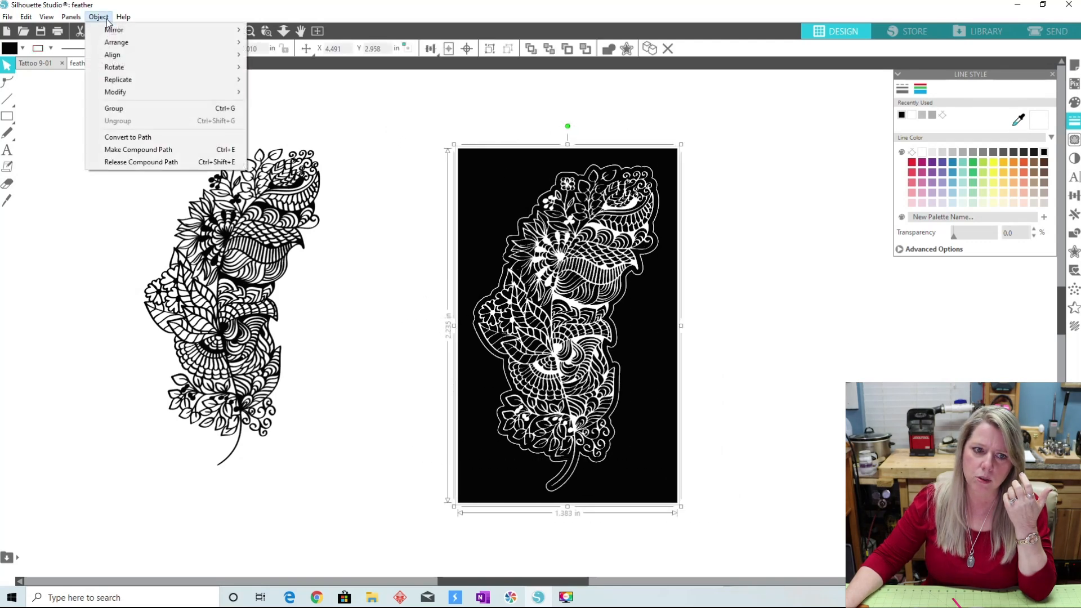
click(125, 108)
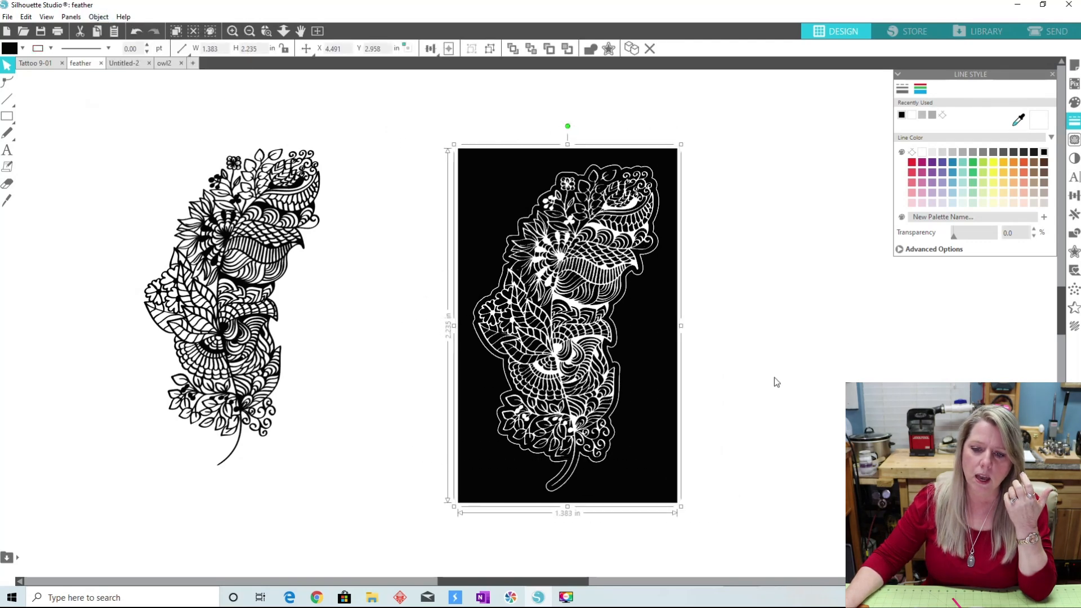
Copy the feather group into the owl2 document and place it just beside the owl group along the page's upper edge.
click(743, 375)
right_click(608, 319)
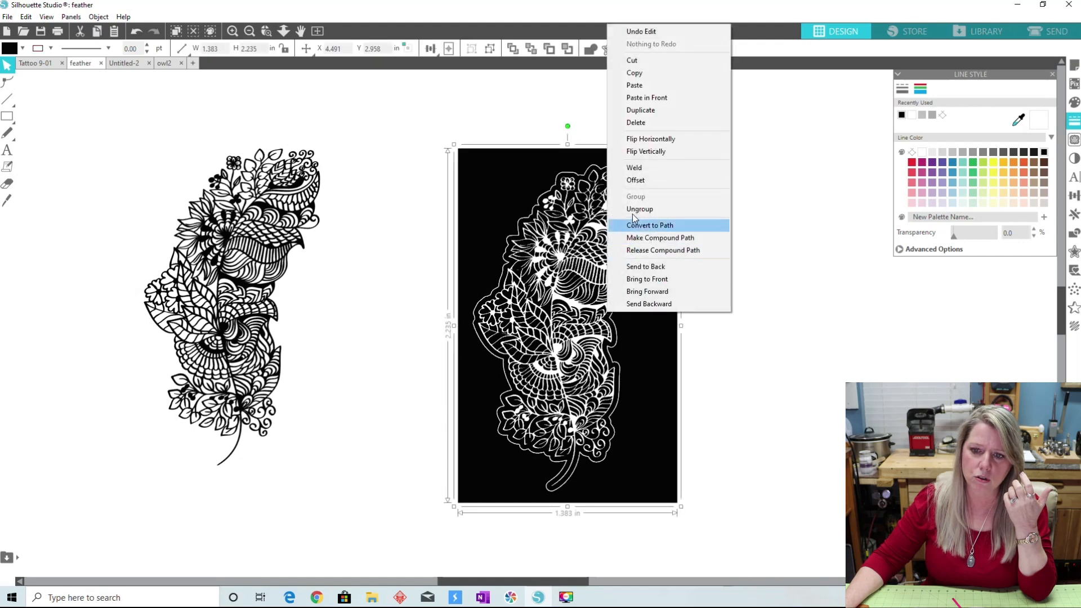
click(647, 75)
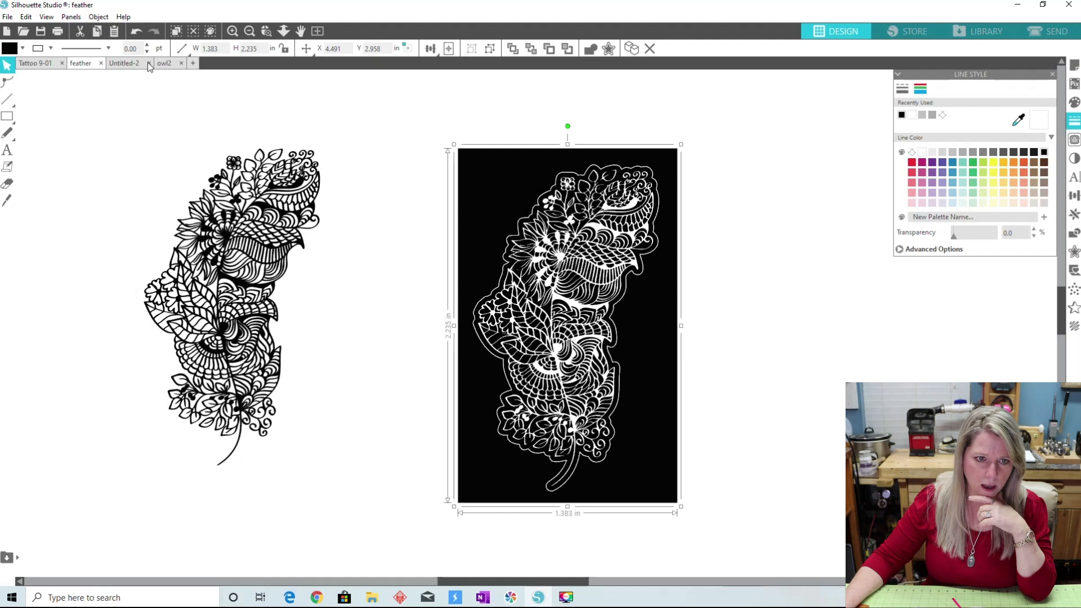
click(132, 63)
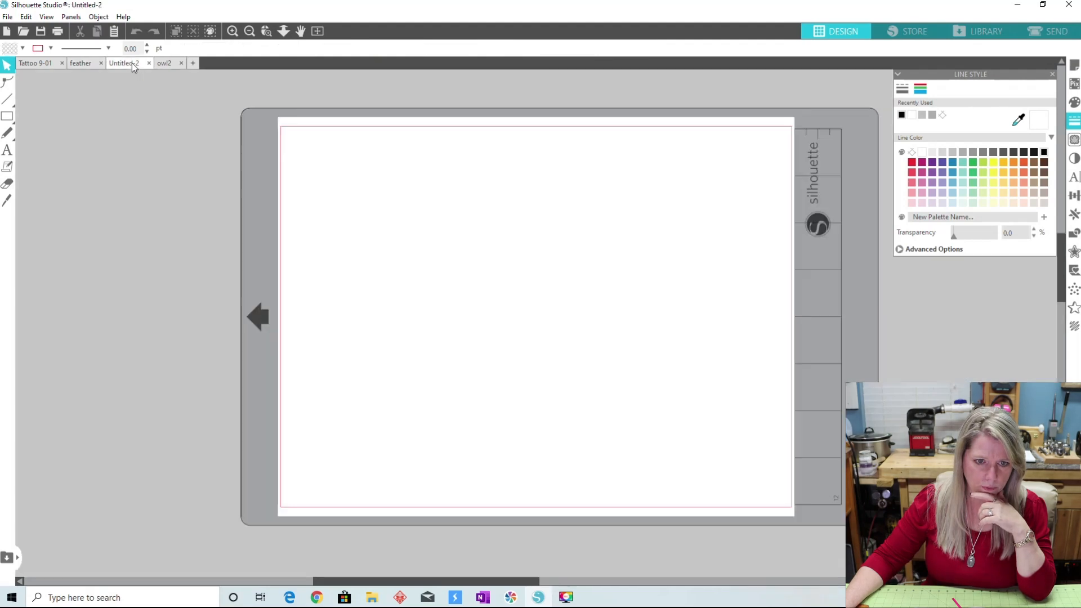
click(175, 67)
right_click(427, 272)
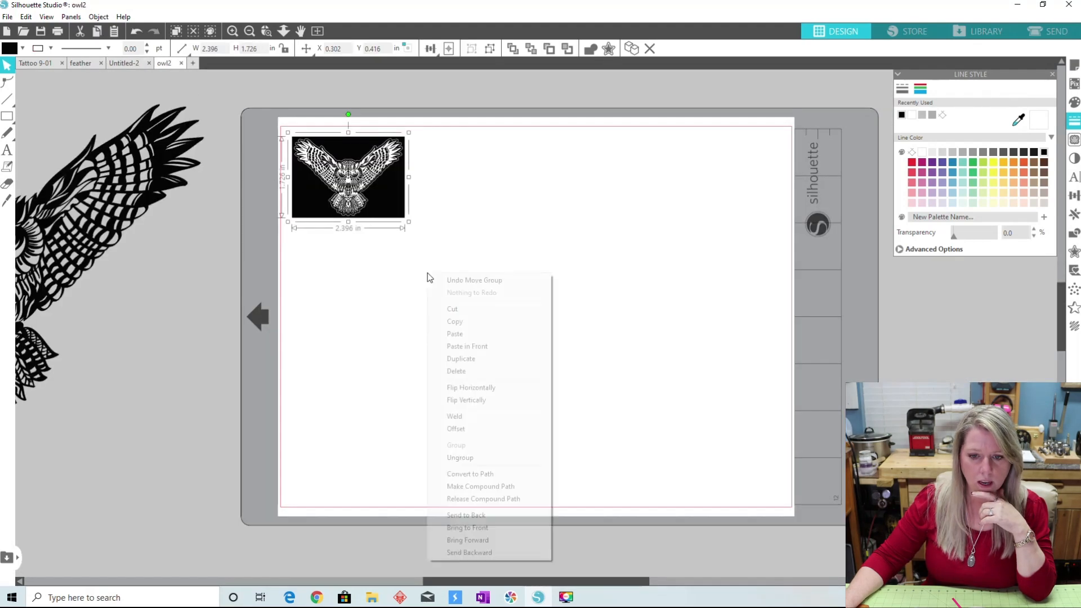
click(462, 335)
drag(568, 376, 456, 213)
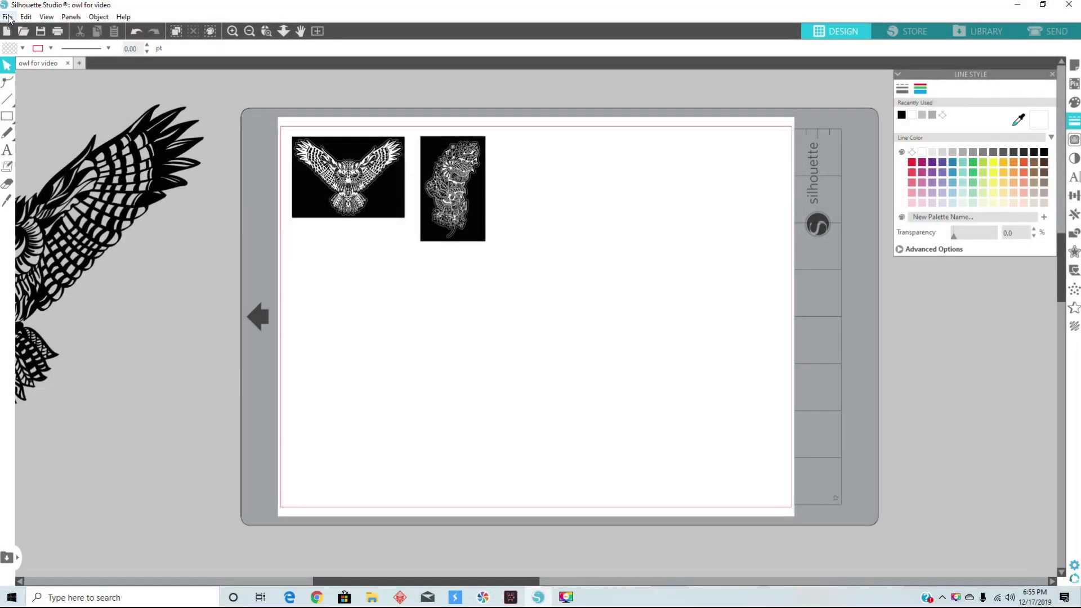
Save the document to the hard drive in the Silhouette folder as "owl design for video".
click(7, 17)
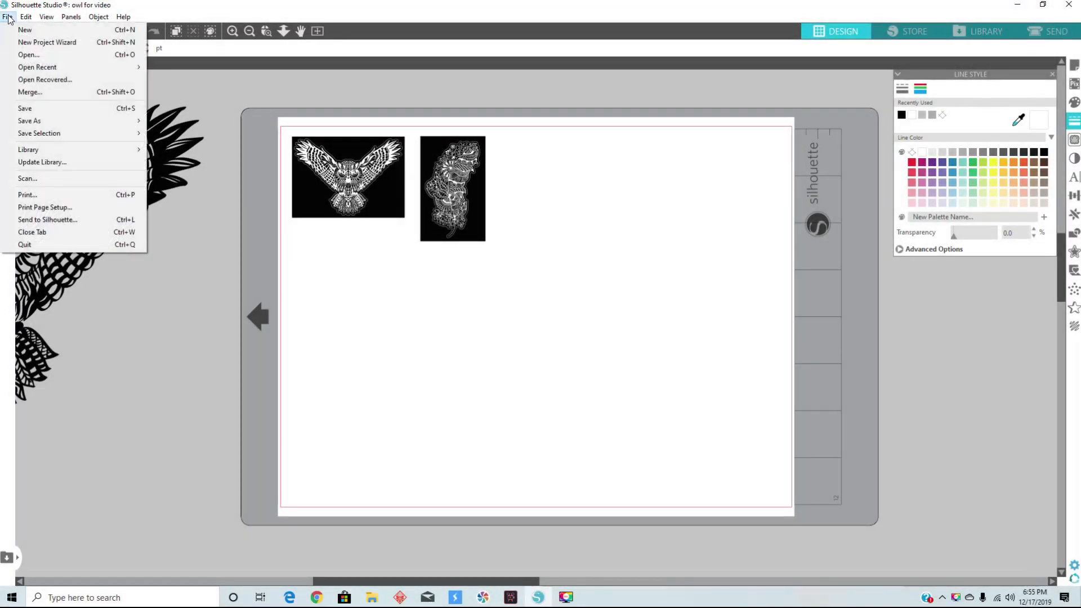
mouse_move(54, 121)
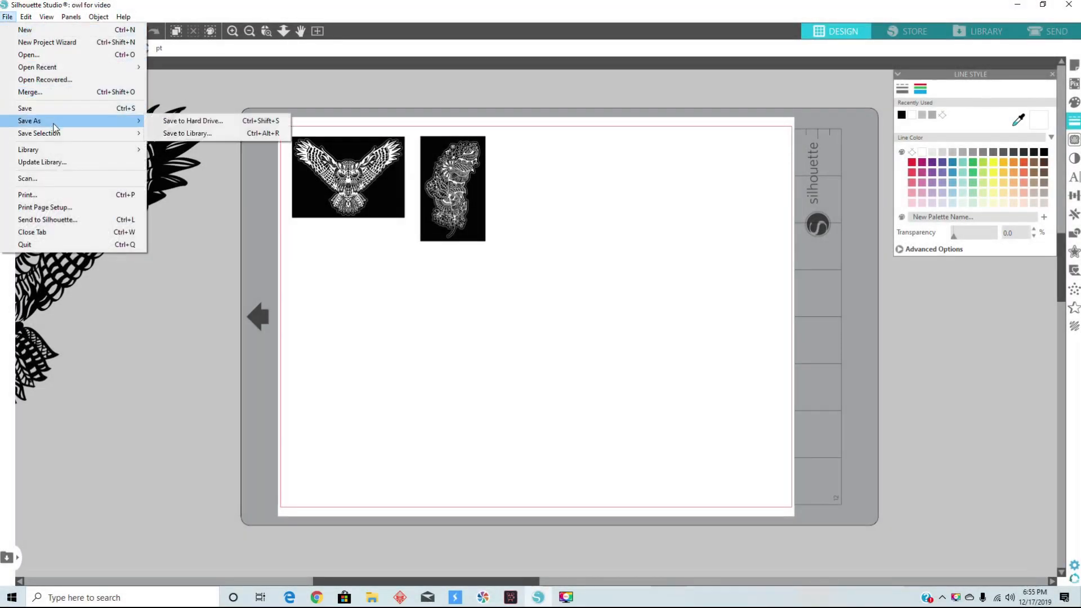
click(191, 121)
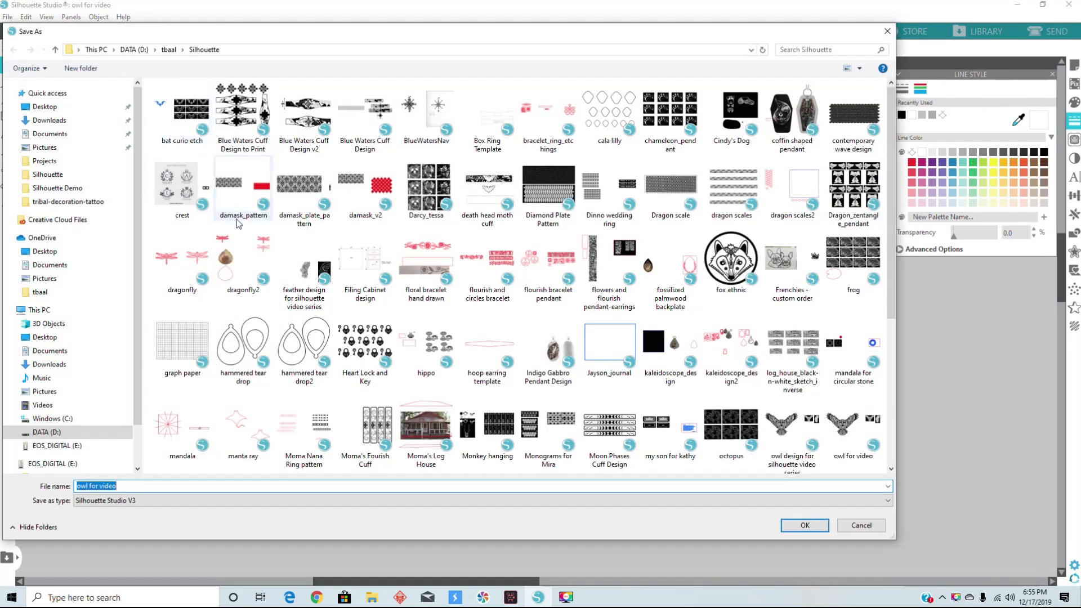
text(ol)
key(BackSpace)
text(wl design for vide)
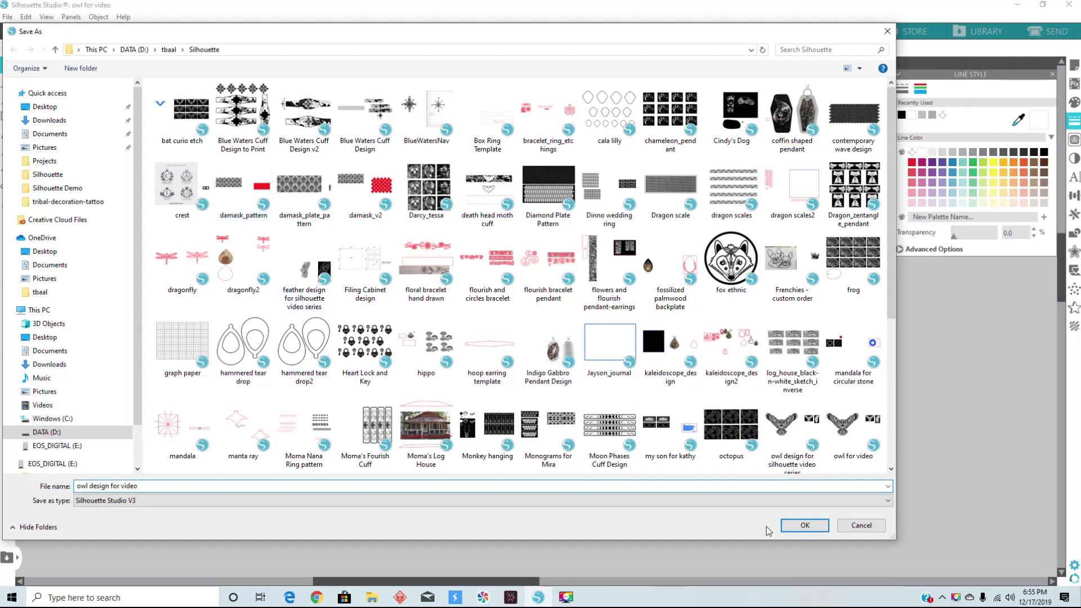
click(802, 525)
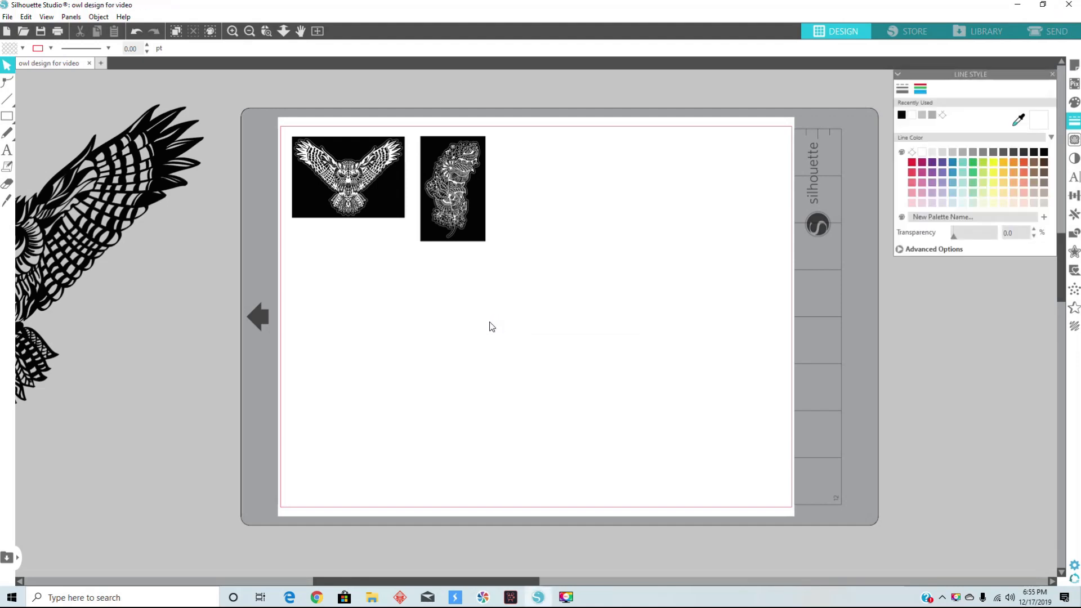
Print the current page on the HP LaserJet Pro M12w with the media type set to Glossy.
click(6, 18)
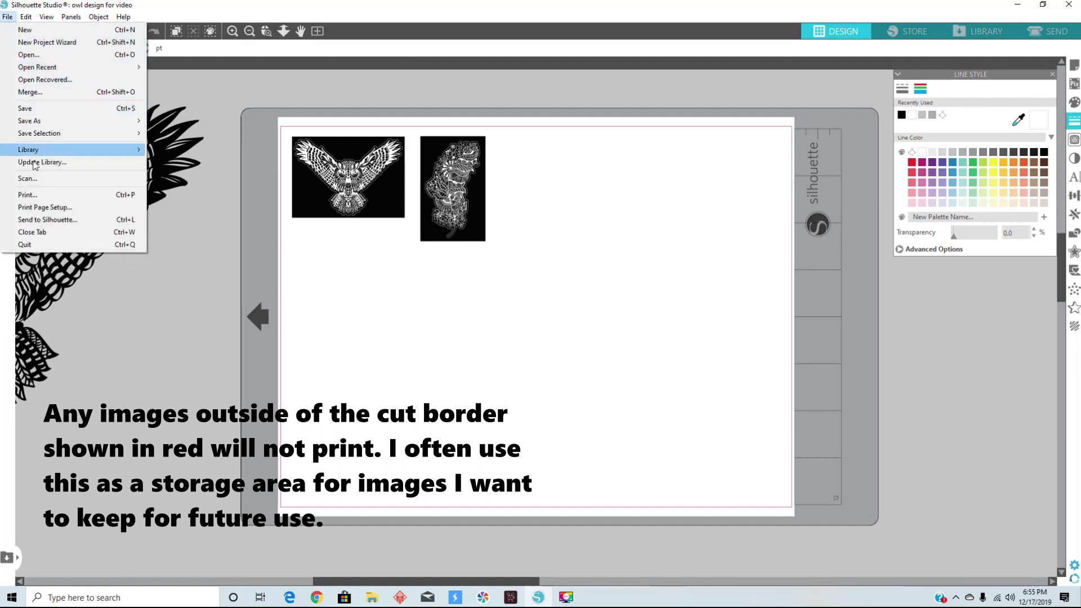
click(42, 195)
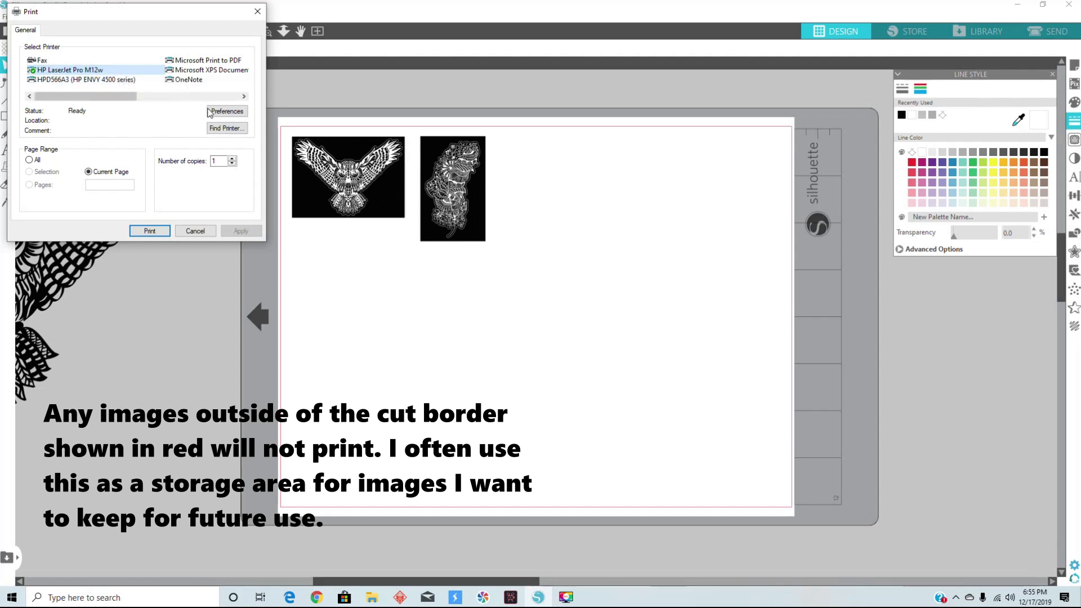
click(226, 111)
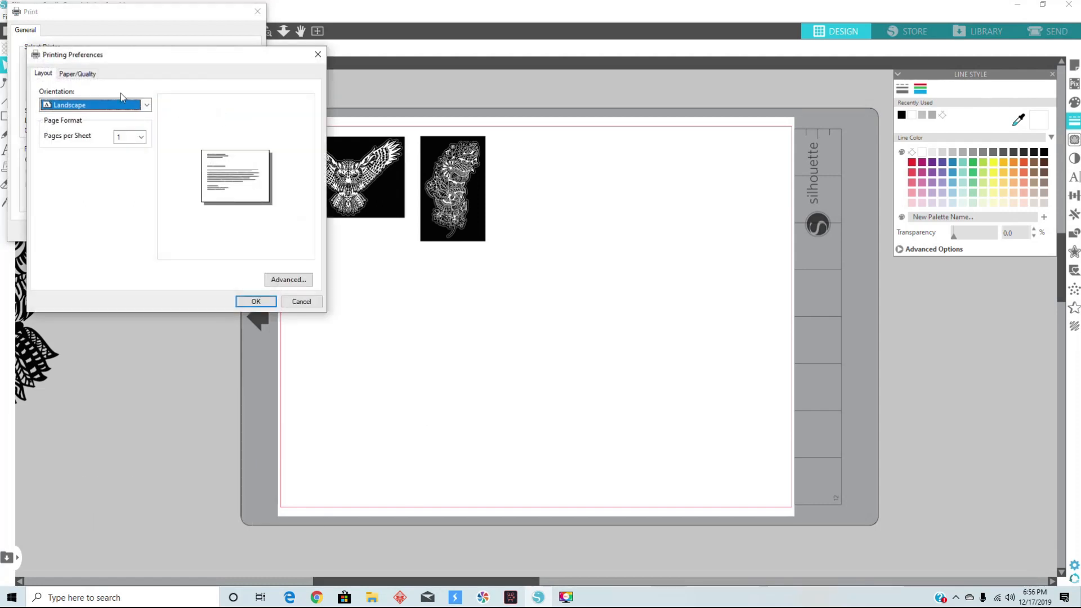
click(87, 74)
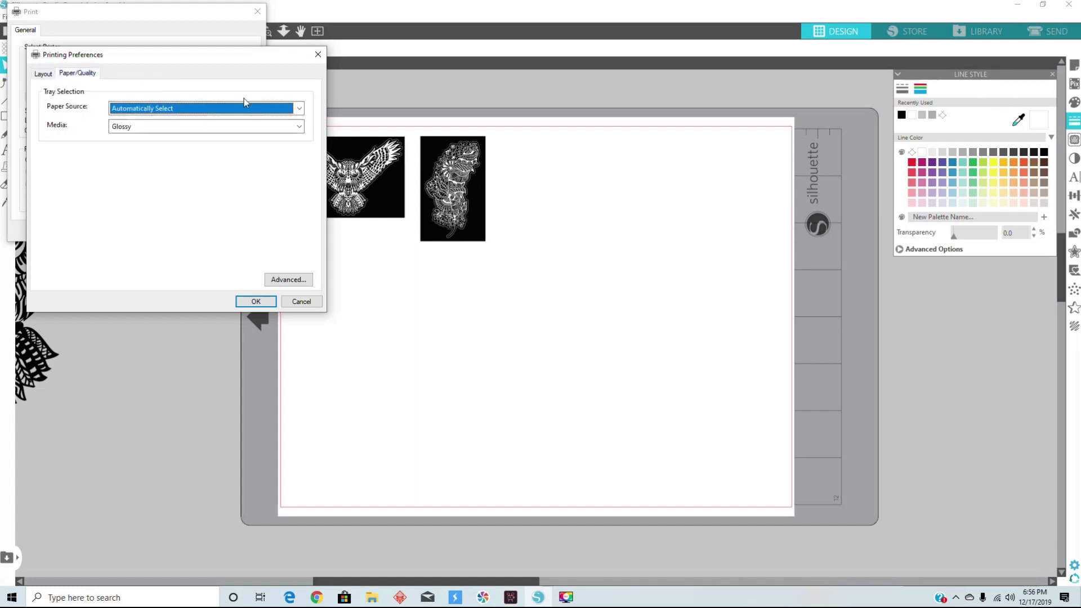
click(287, 126)
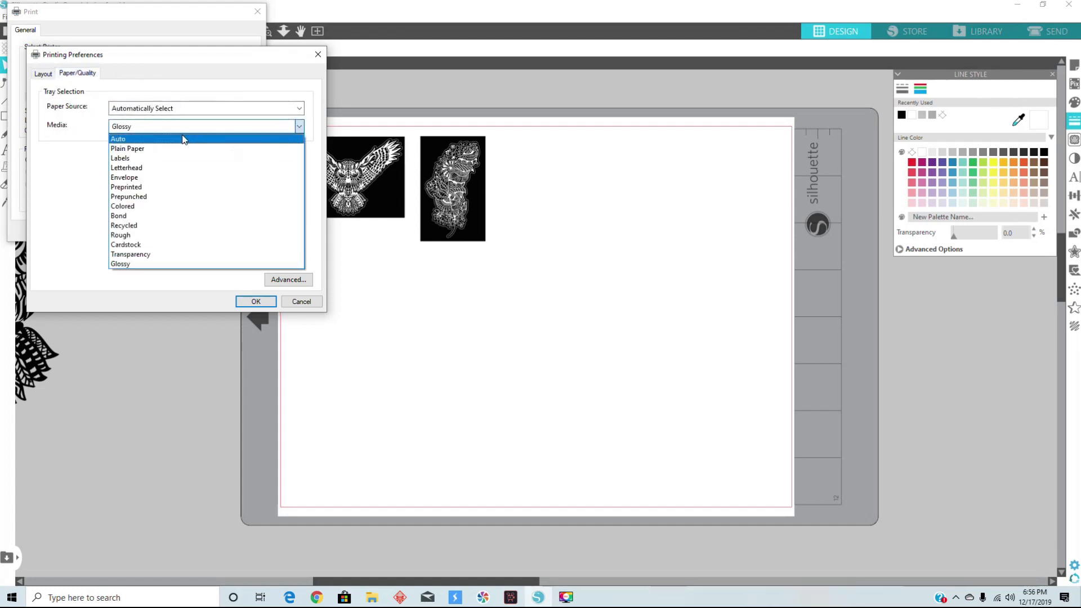
click(198, 263)
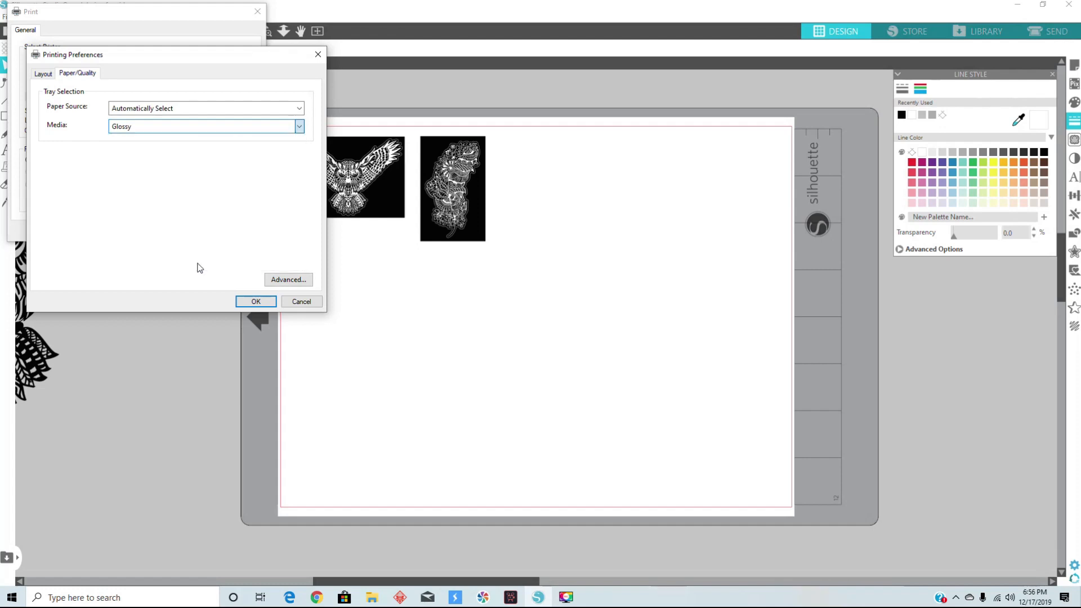
click(266, 301)
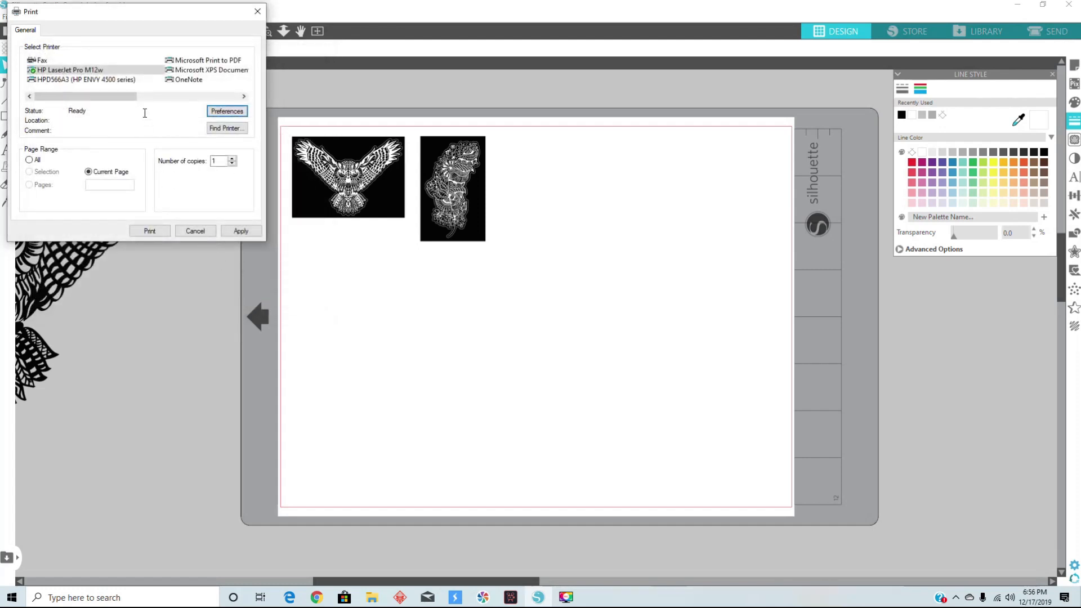
click(150, 232)
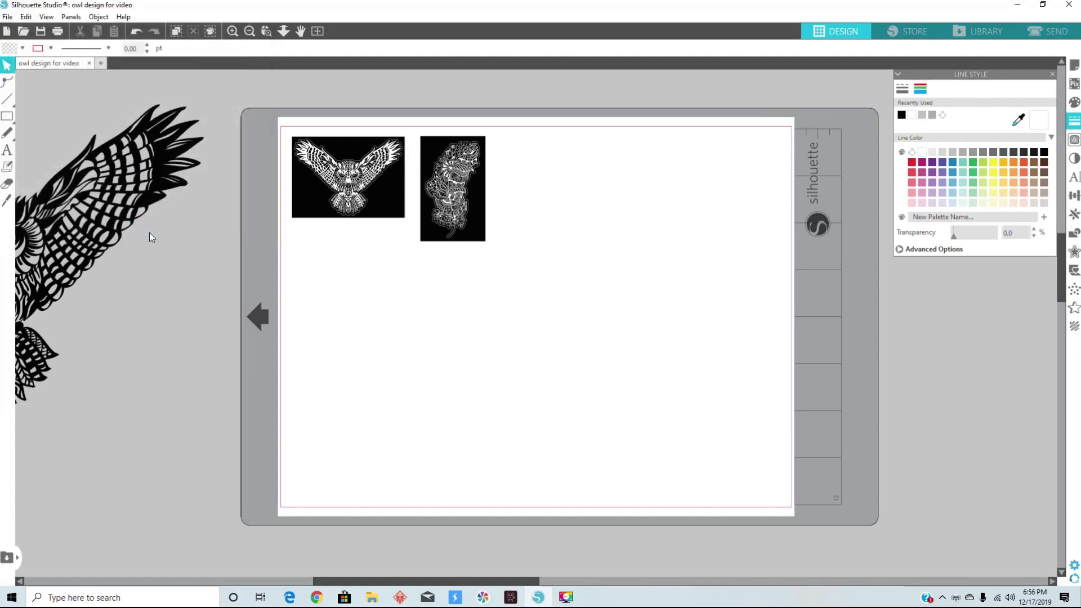